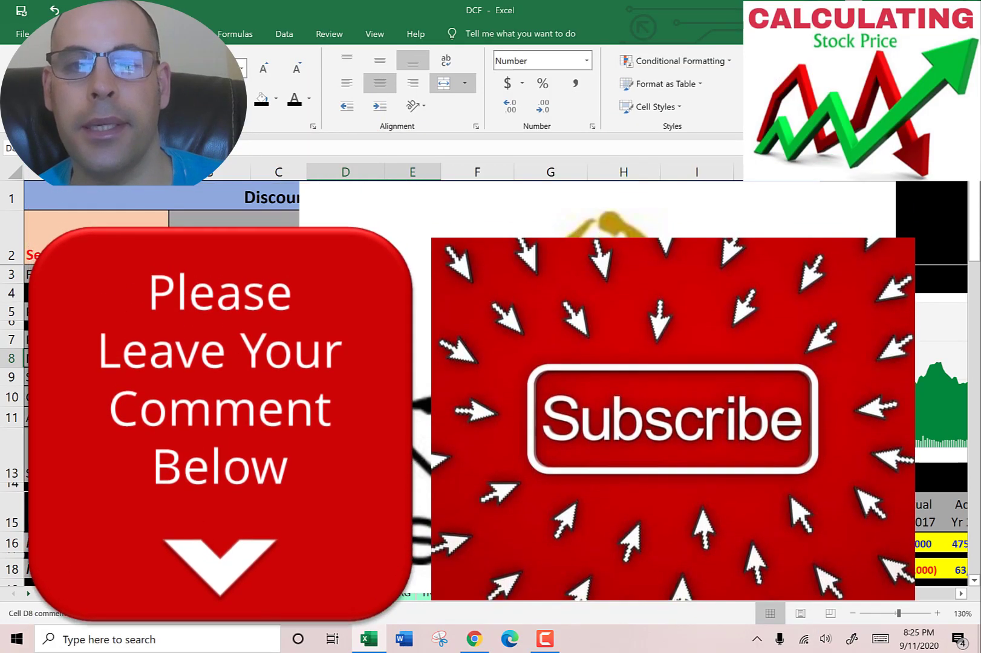
Review the AngloGold company note, market cap, shares outstanding and actual stock price at the start of the AU sheet.
key("shift+F2")
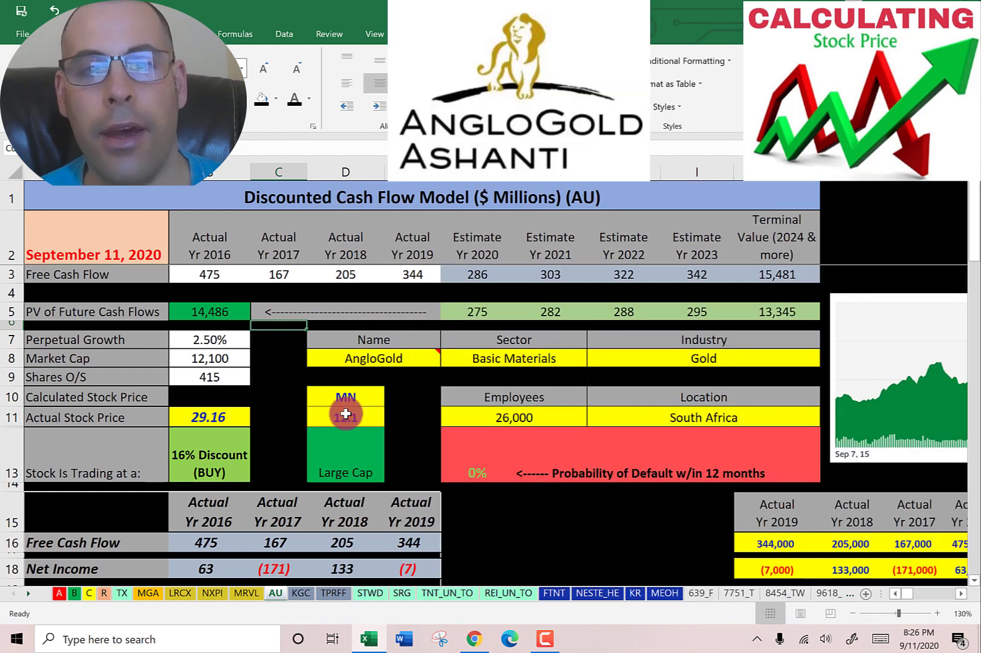
left_click(345, 414)
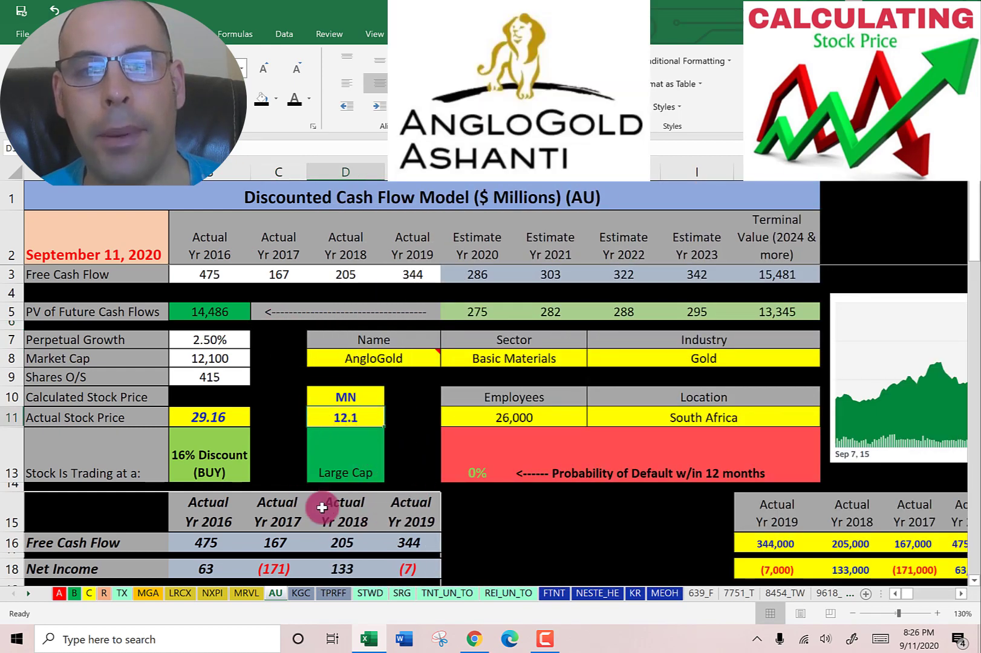
left_click(192, 419)
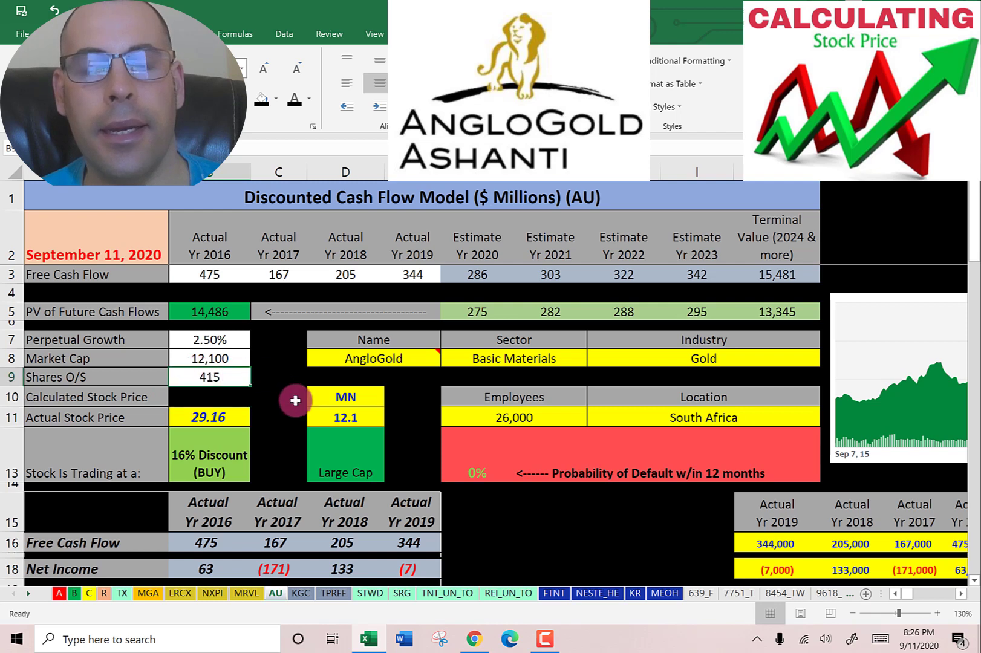
left_click(333, 418)
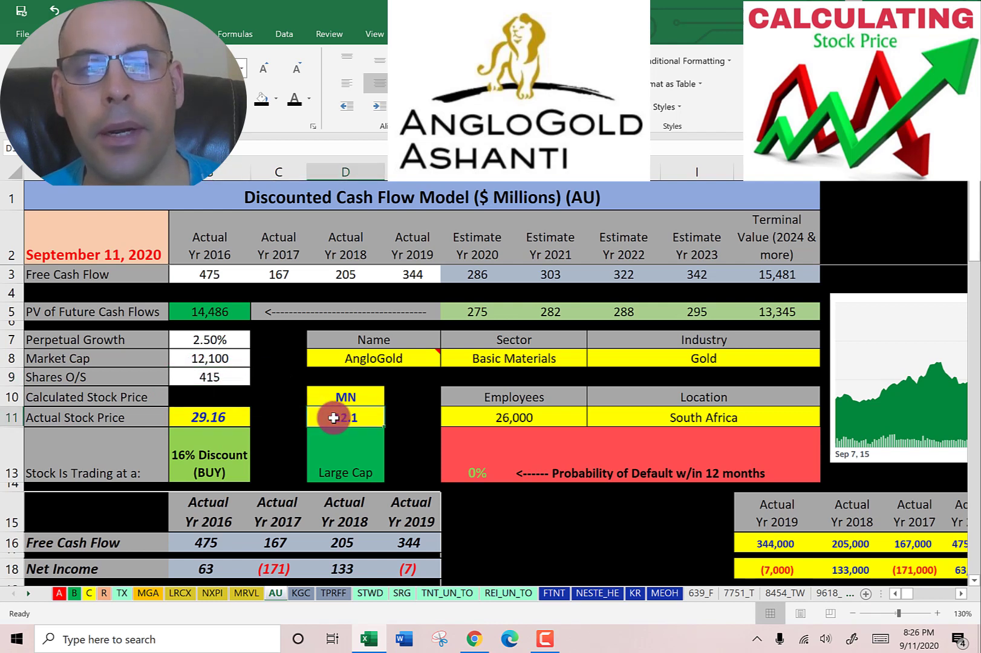
left_click(203, 417)
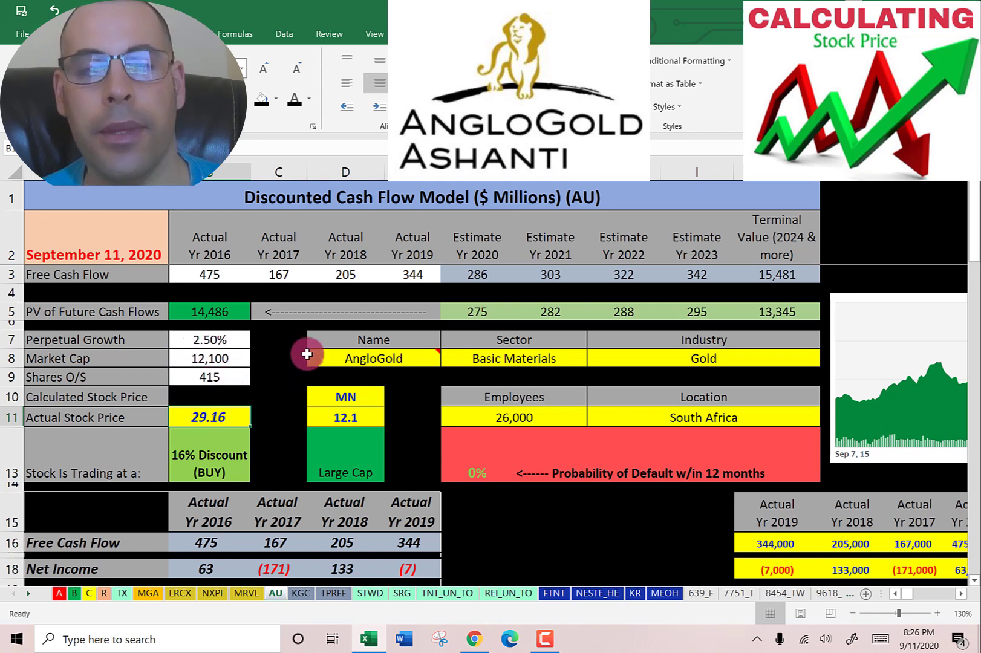
Examine AngloGold's free cash flow, net income and revenue for the actual years 2016 to 2019.
scroll(344, 308, "down", 3)
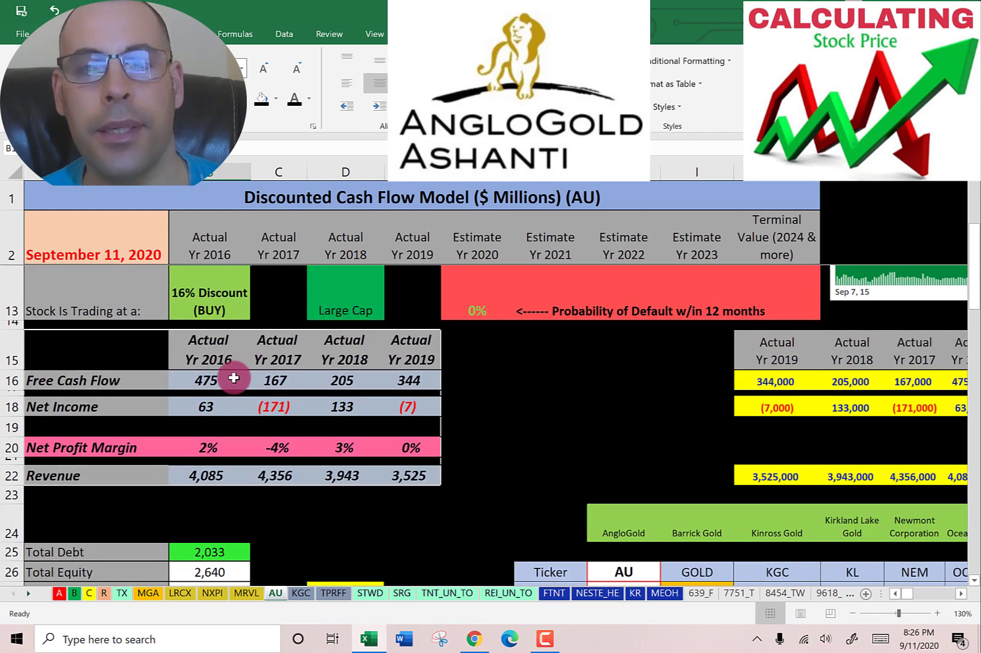
left_click(261, 379)
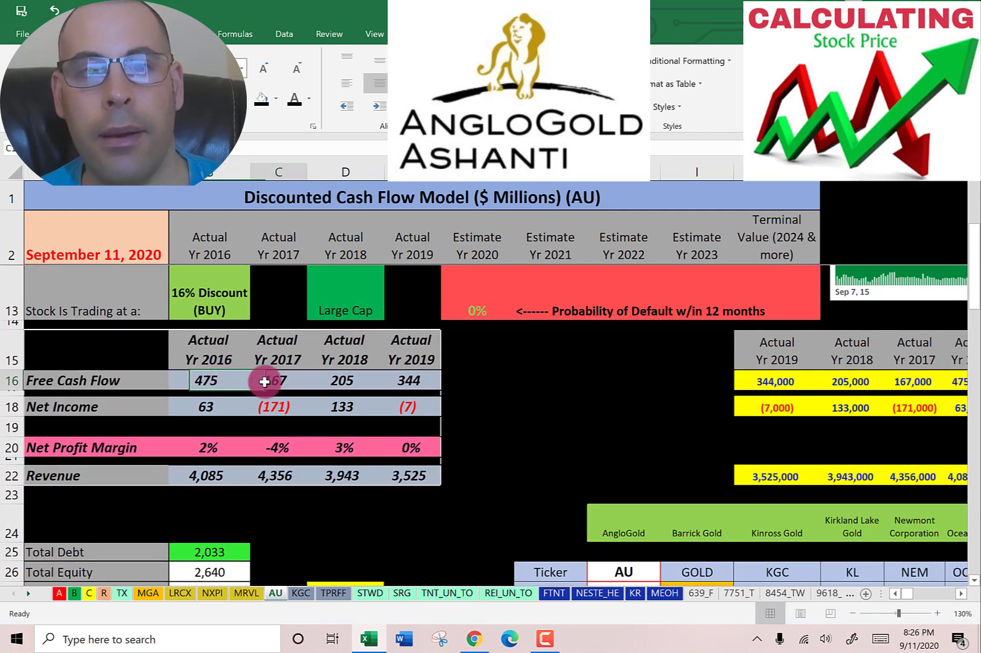
left_click(347, 380)
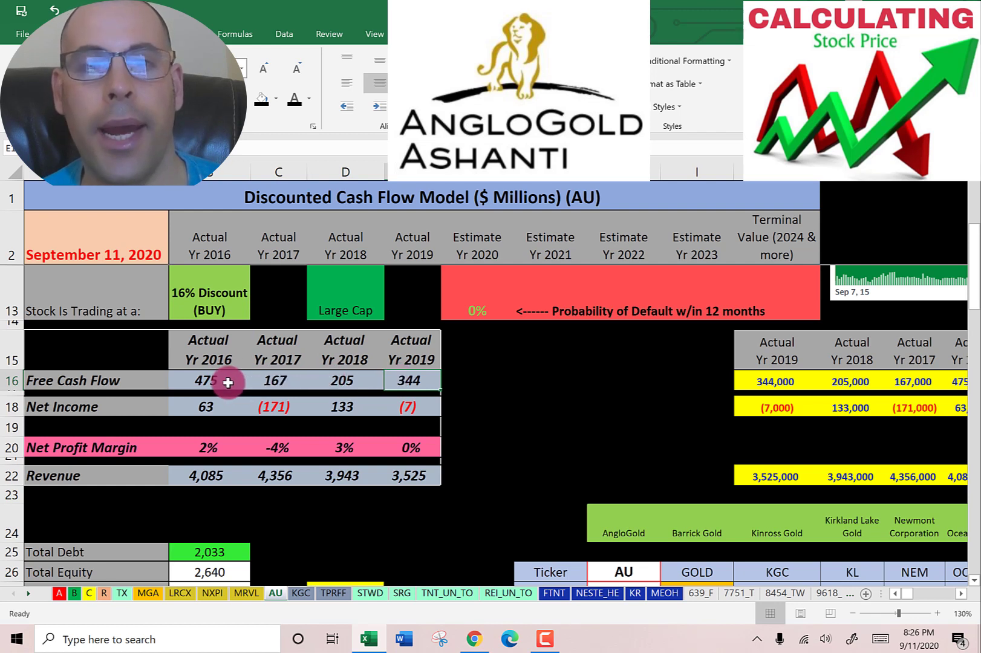
left_click(253, 411)
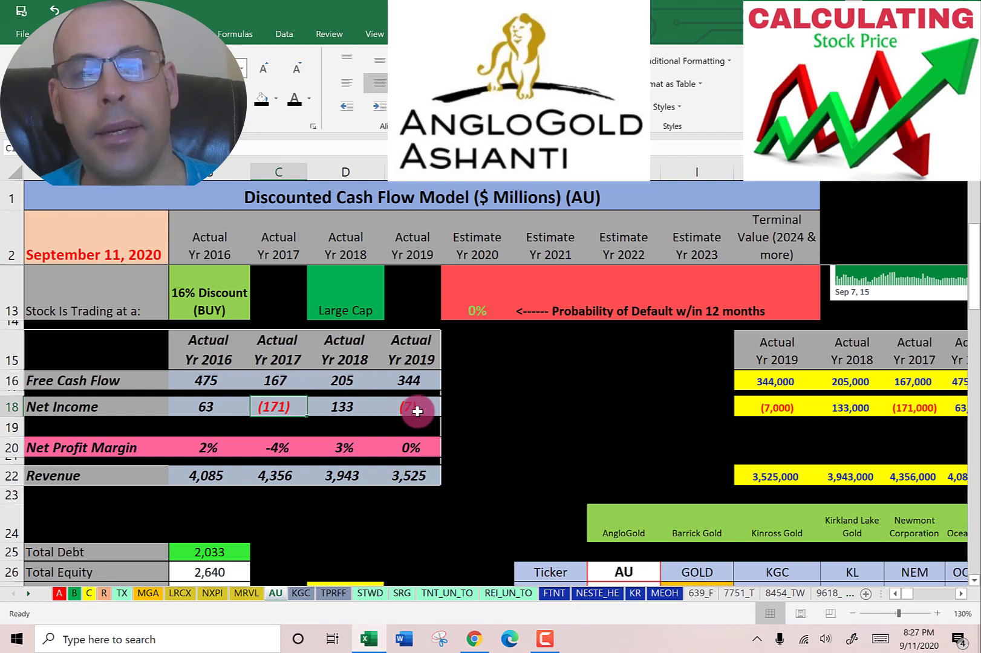
left_click(417, 411)
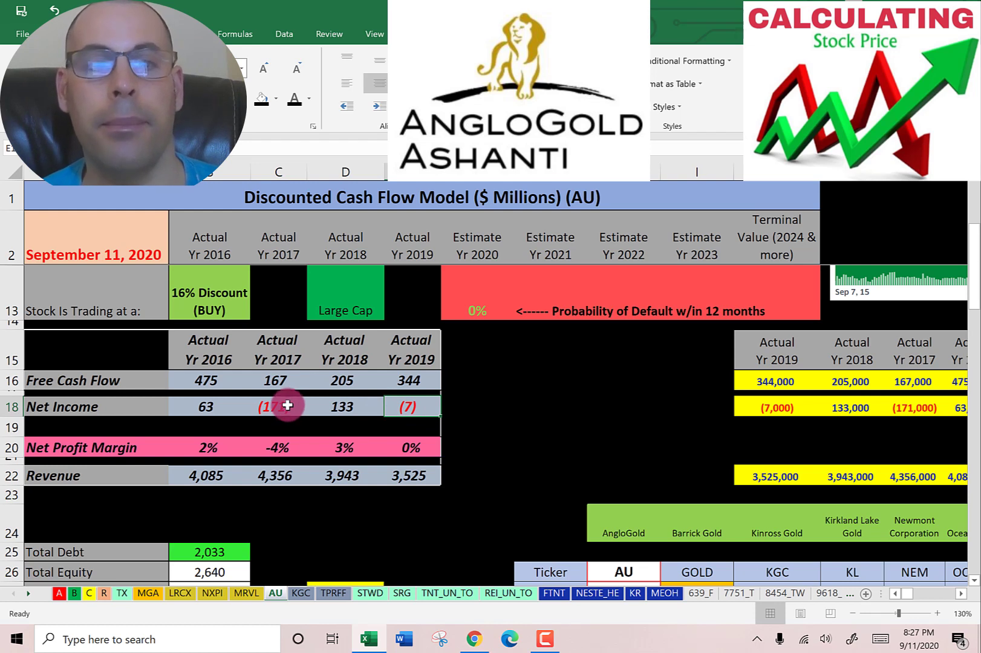
left_click(219, 471)
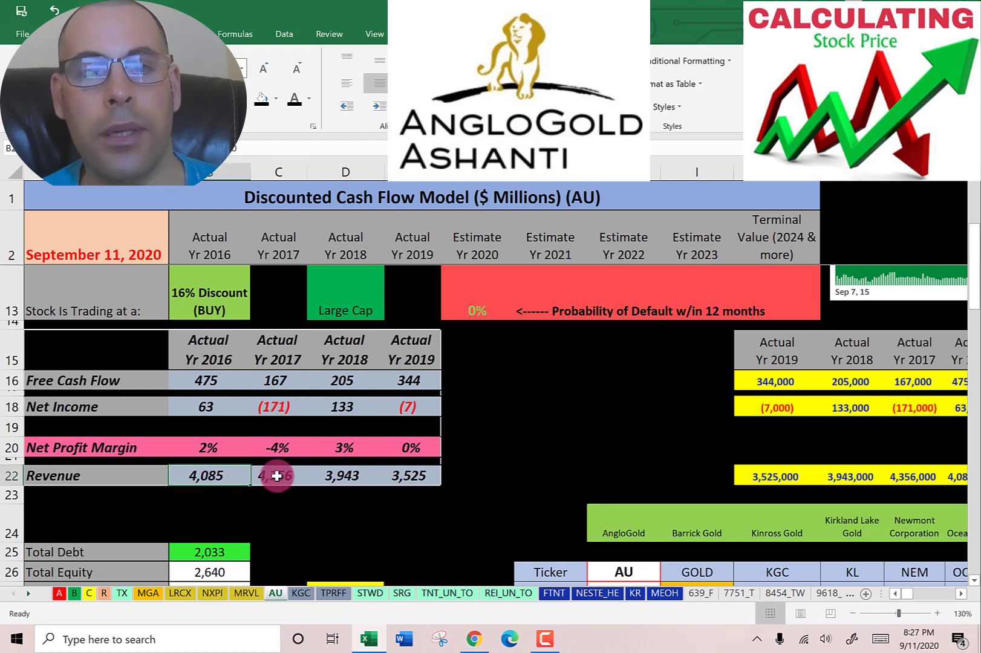
left_click(276, 476)
left_click(324, 476)
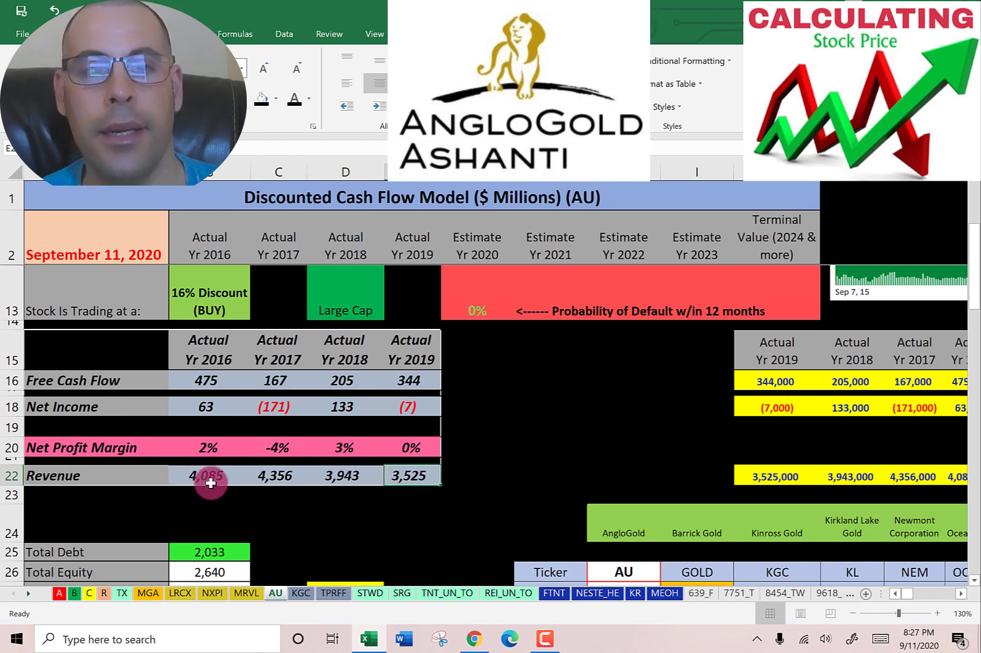
Examine the total debt, the interest rate on debt and the resulting cost of debt in the AU model.
scroll(285, 363, "down", 3)
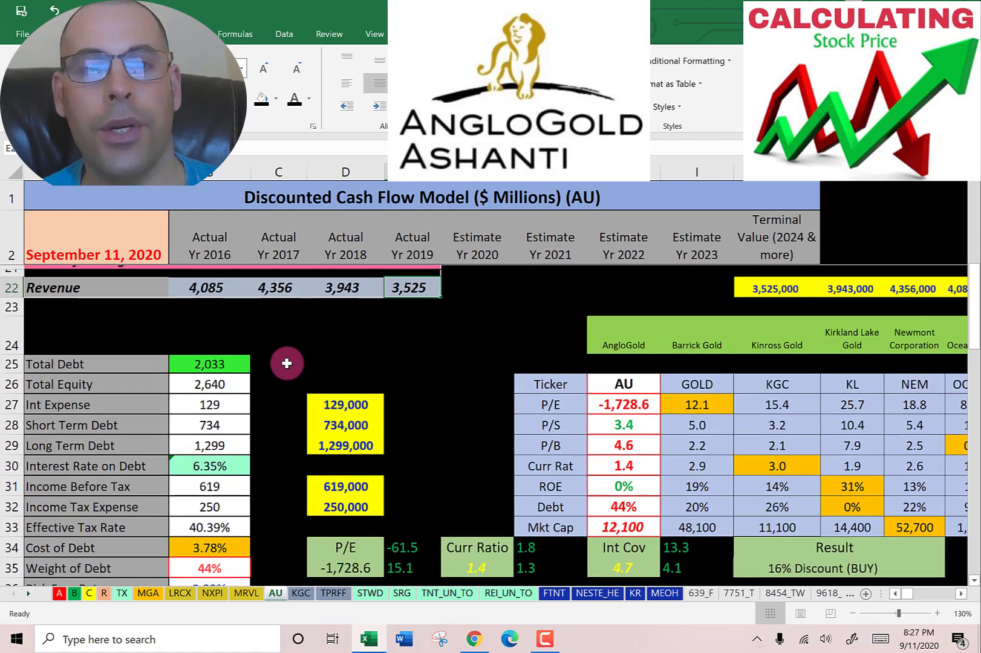
left_click(206, 355)
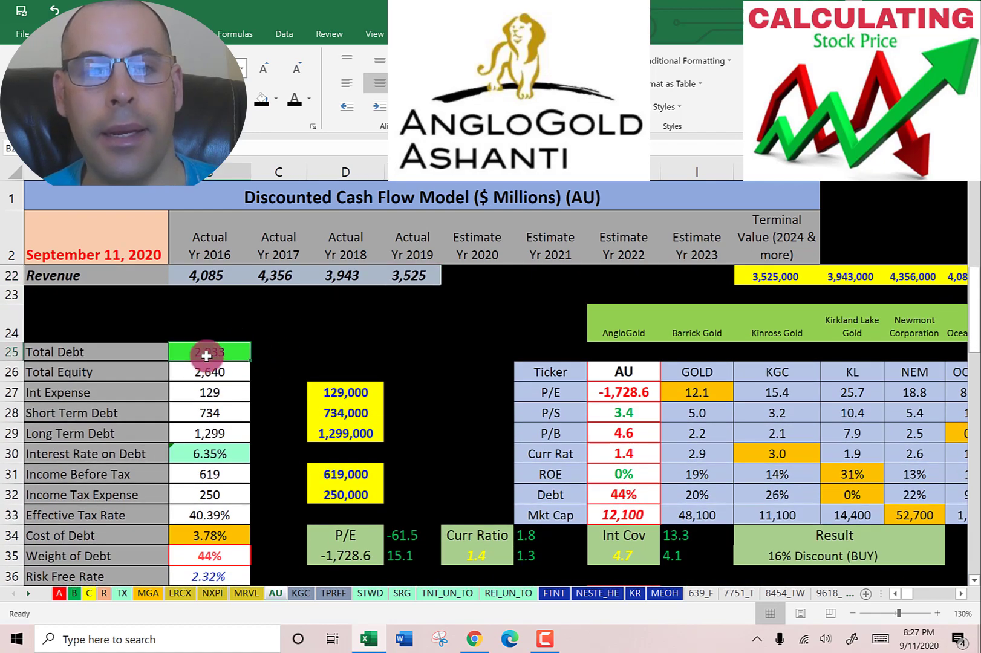
left_click(205, 457)
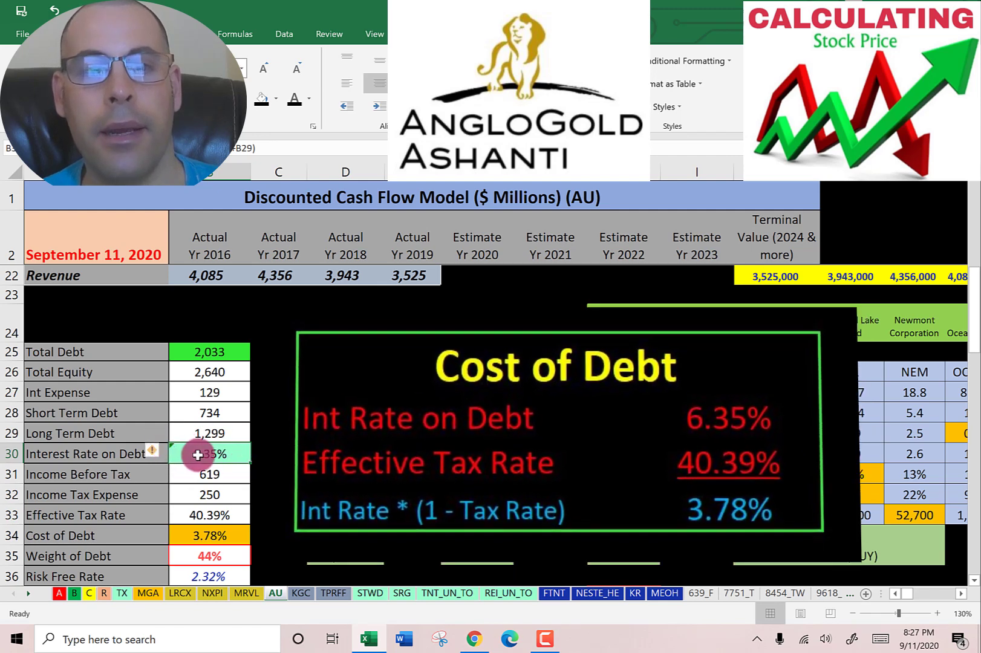
scroll(211, 422, "down", 1)
scroll(211, 423, "down", 2)
left_click(218, 455)
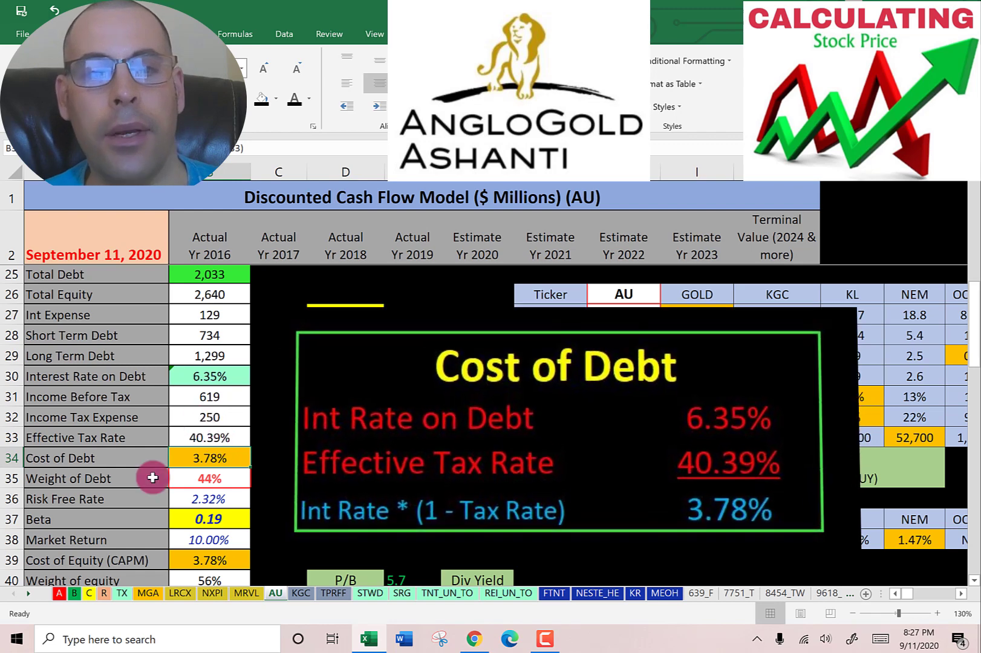
left_click(208, 375)
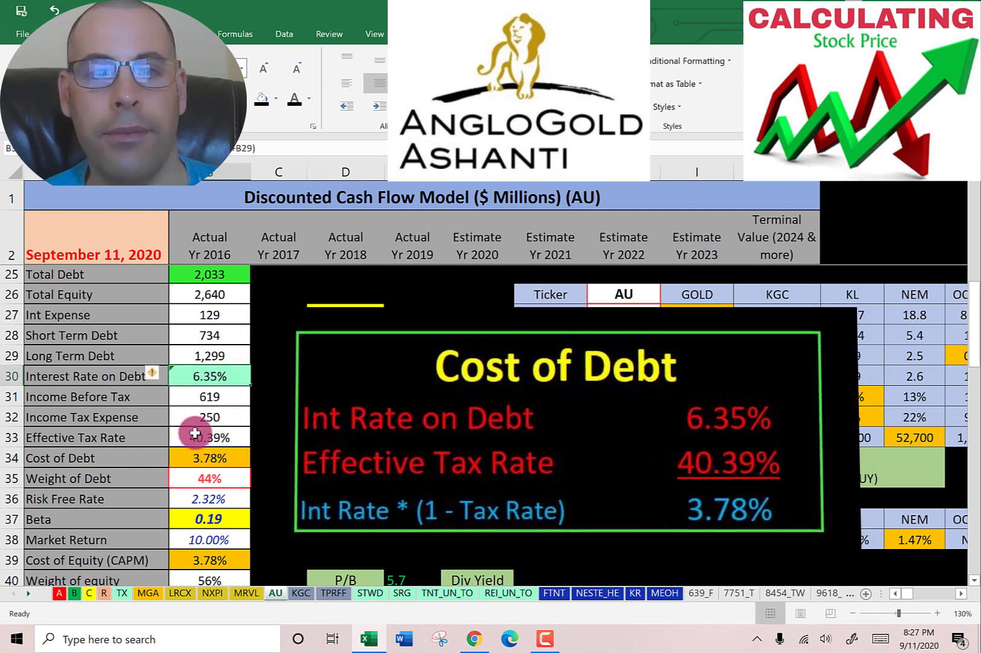
Inspect the weight of debt, beta, Cost of Equity (CAPM) and WACC cells with their formulas.
scroll(198, 423, "down", 2)
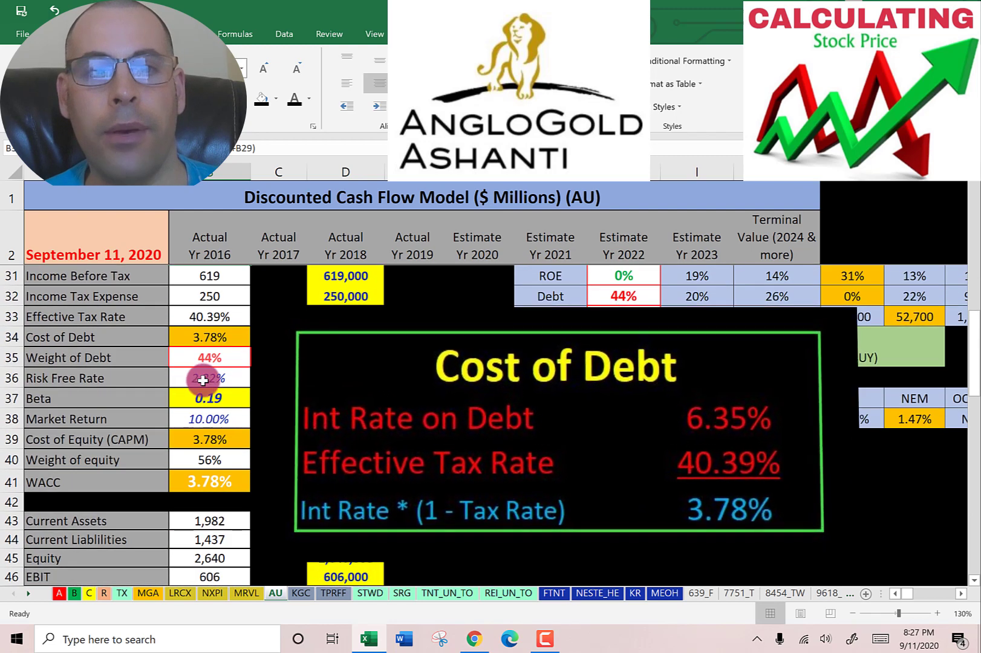
left_click(195, 363)
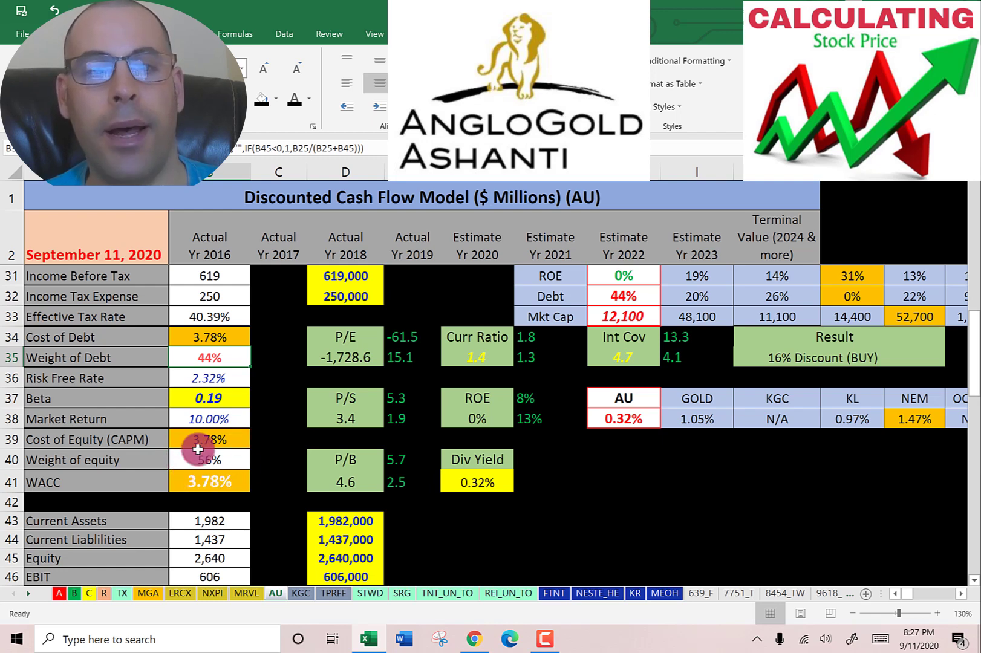
left_click(204, 396)
left_click(184, 440)
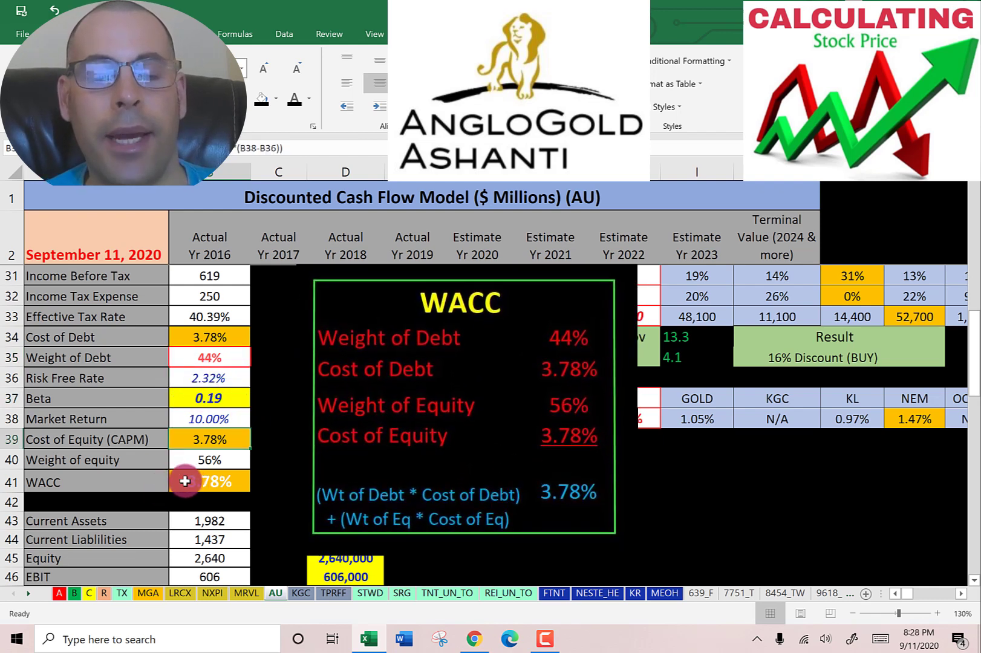
left_click(185, 483)
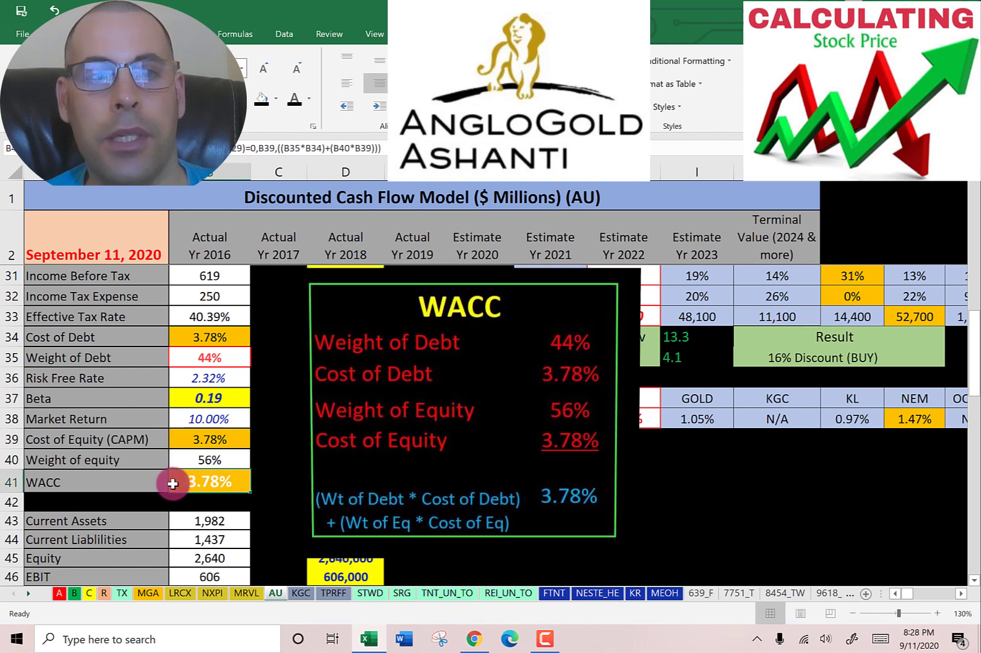
Compare the Cost of Debt and Cost of Equity (CAPM) cells and show both percentages to three decimal places.
left_click(173, 337)
left_click(183, 439)
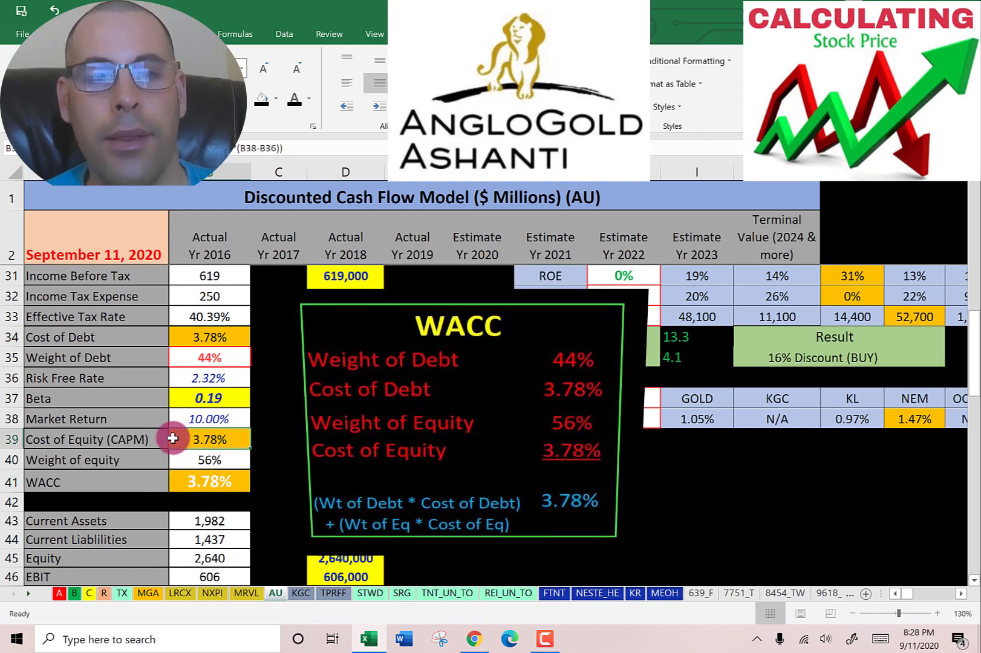
left_click(178, 340)
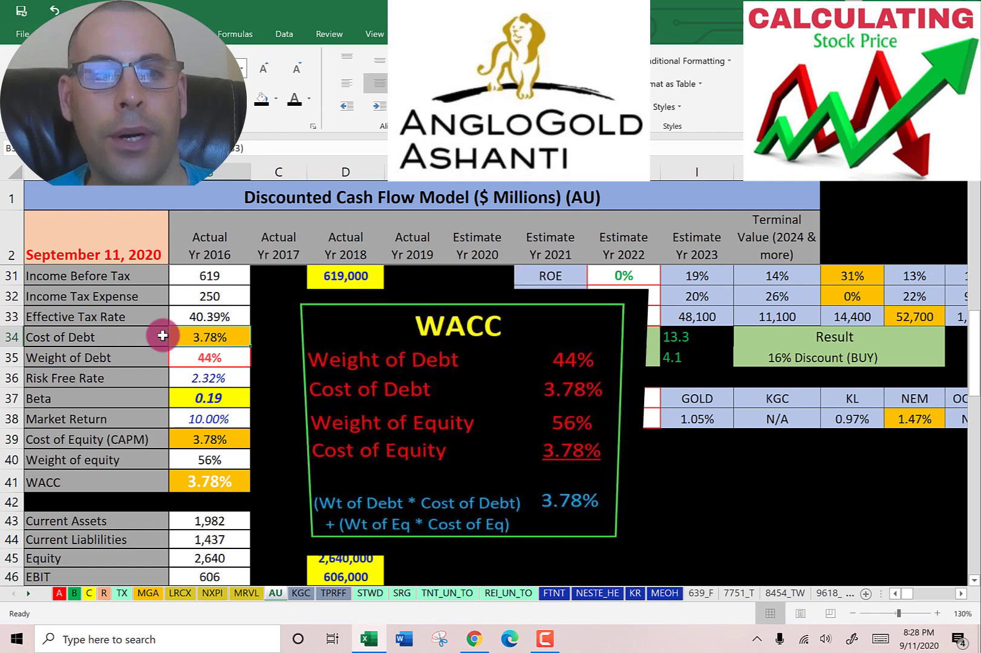
left_click(171, 440)
left_click(208, 337)
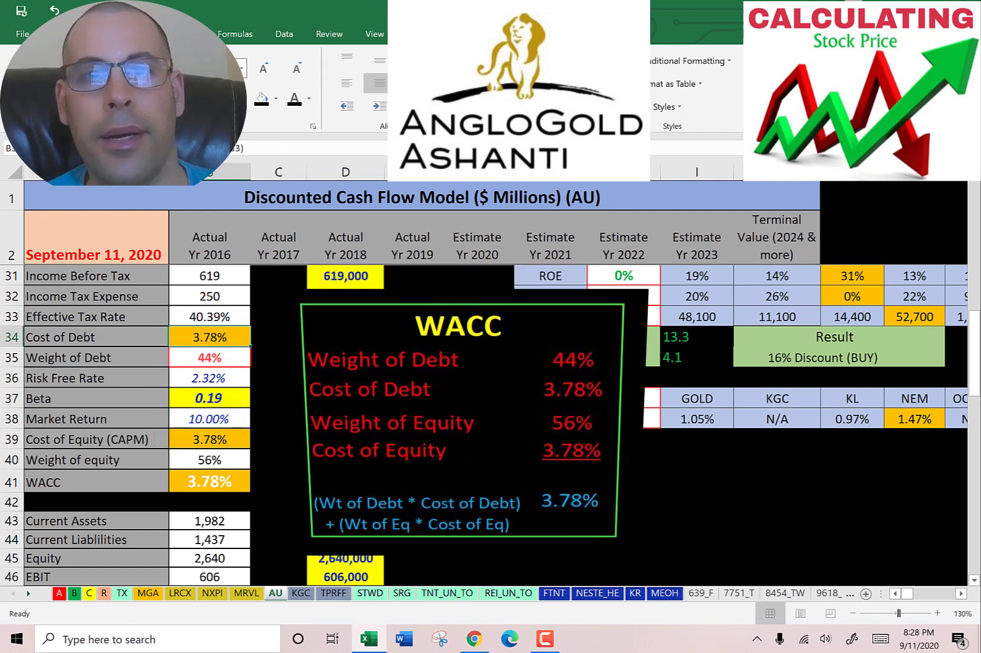
left_click(212, 438)
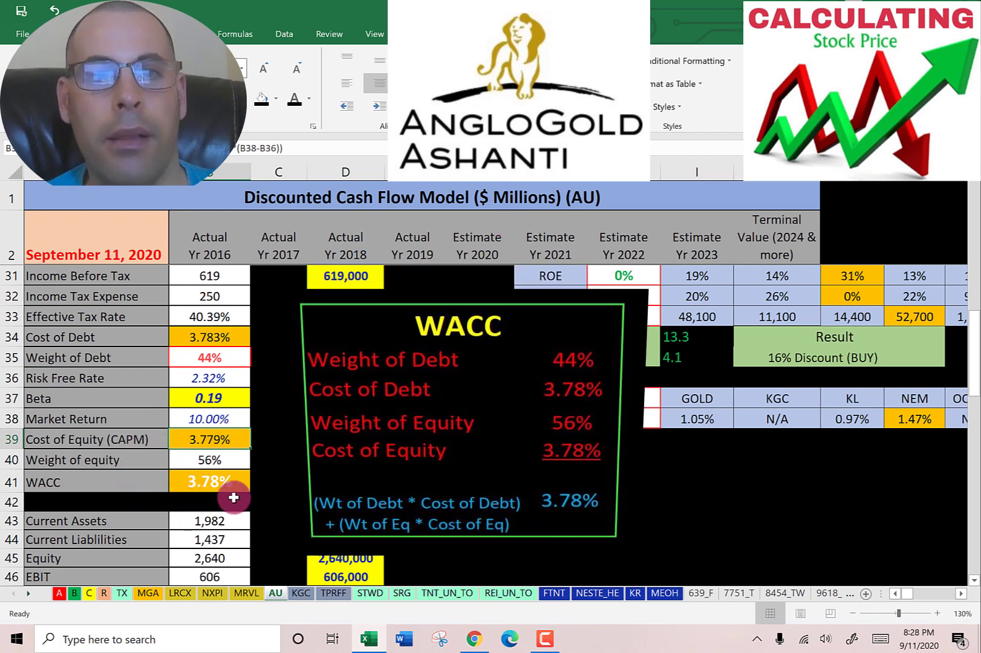
Review the estimated free cash flows for 2021 to 2023 and the shares outstanding.
scroll(237, 475, "up", 9)
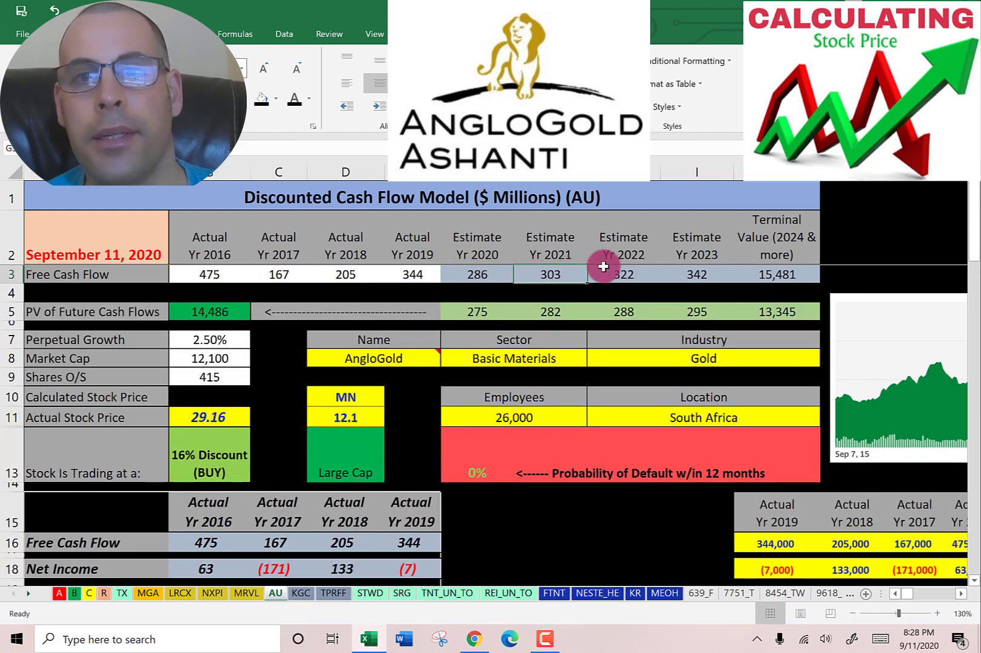
left_click(684, 272)
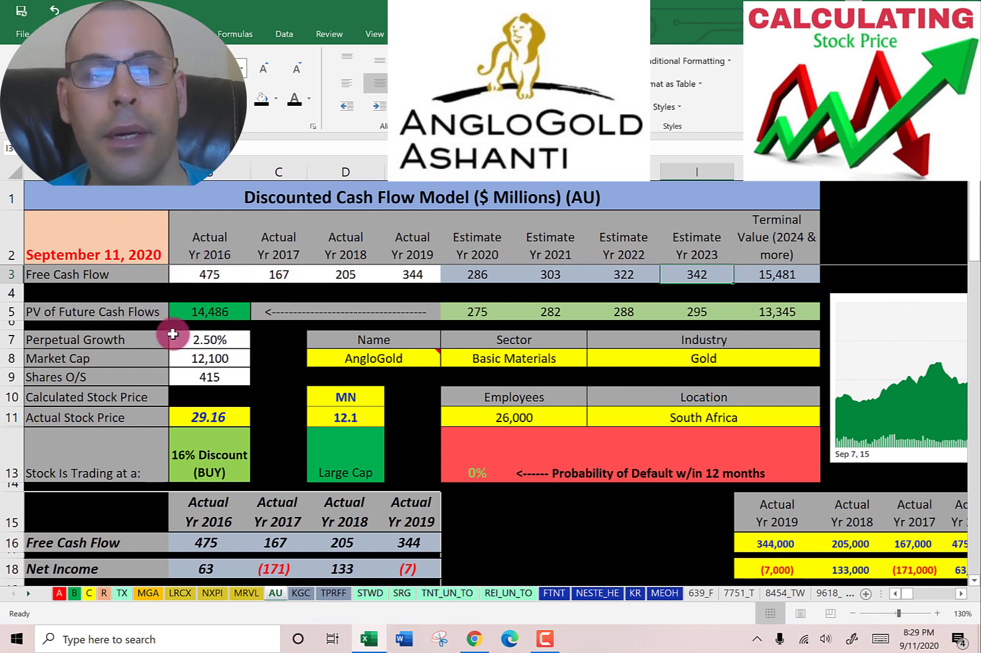
left_click(204, 378)
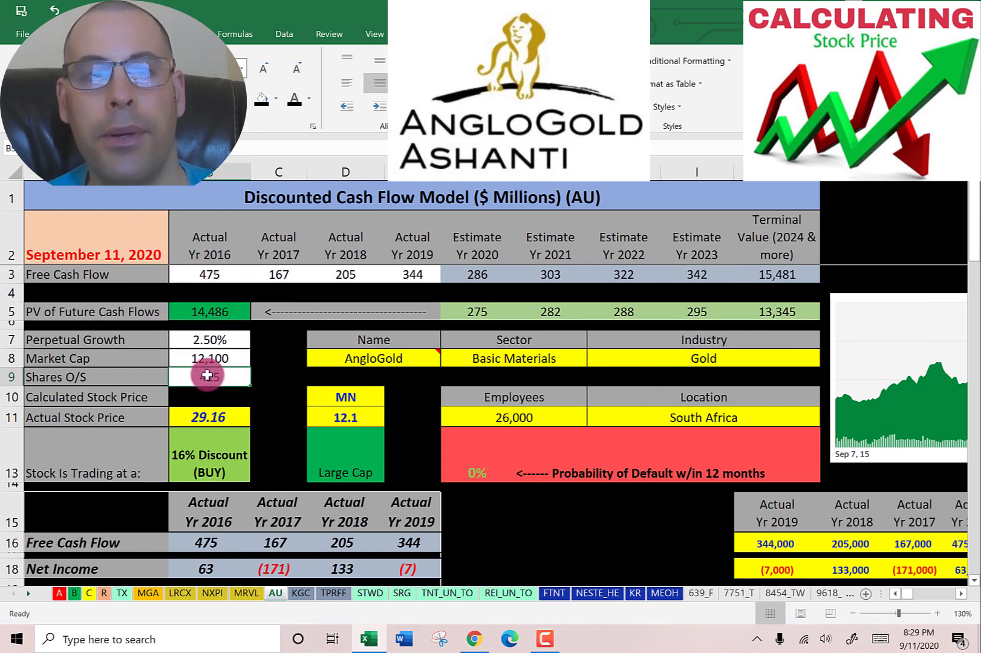
Reveal the hidden Calculated Stock Price in cell B10 by setting its font color to white.
left_click(205, 396)
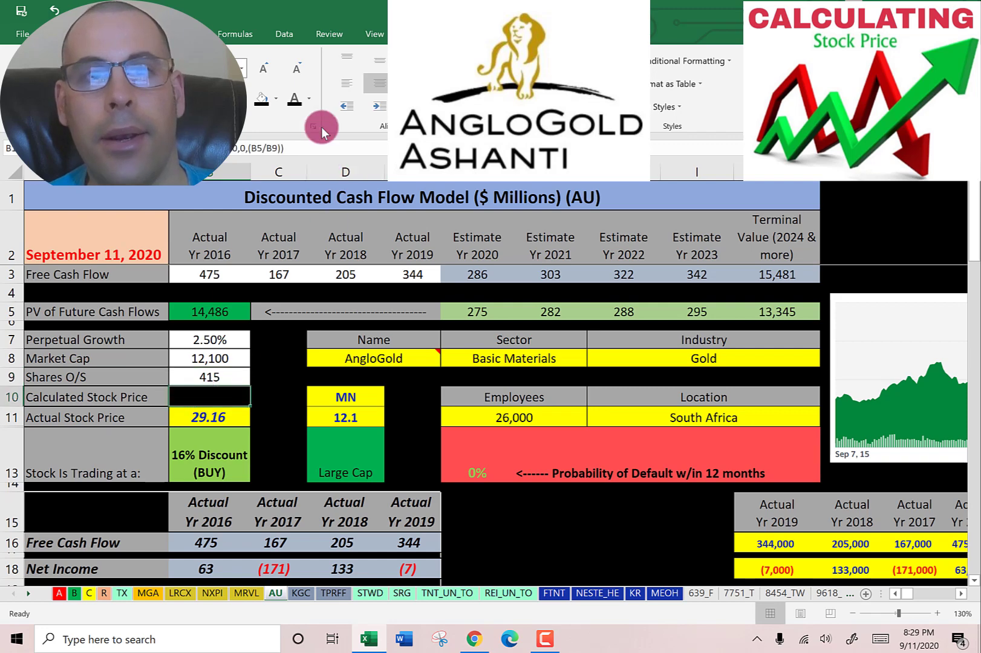
left_click(307, 100)
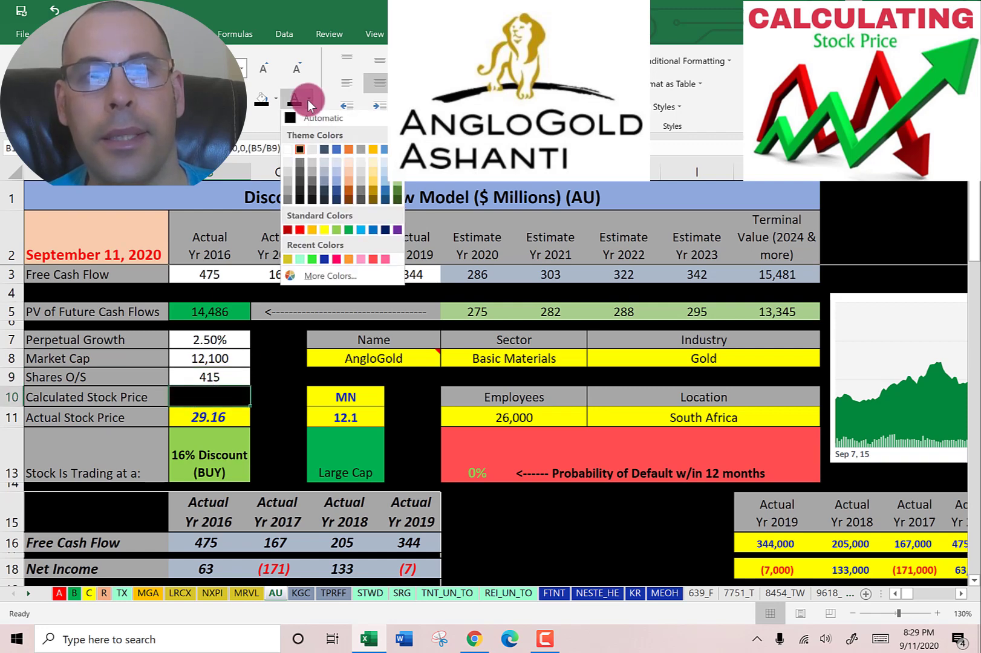
left_click(286, 160)
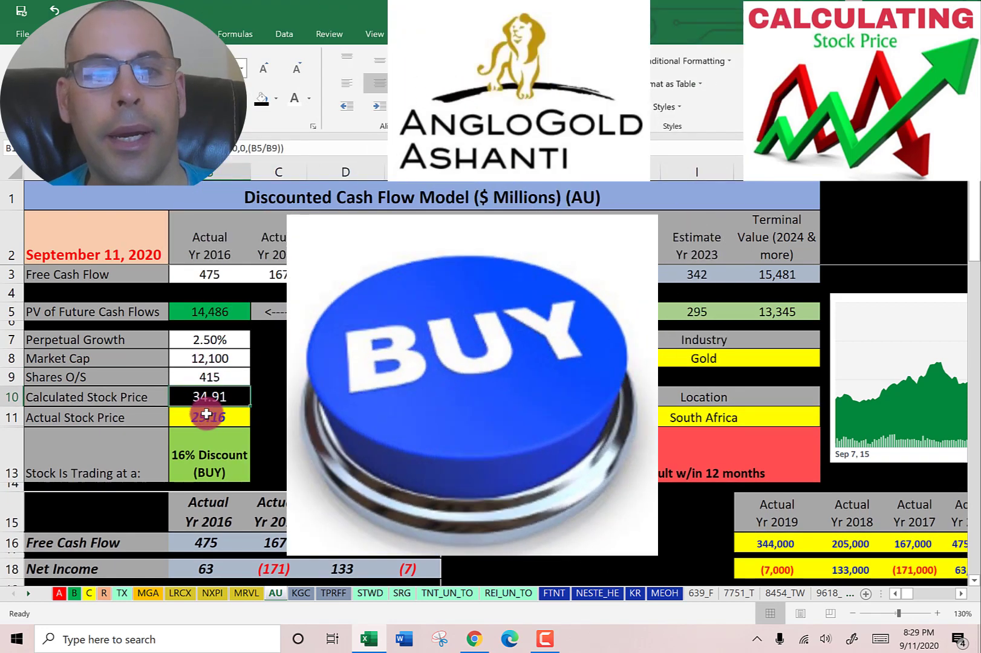
Check the actual stock price and trading discount against the Share Price vs. Fair Value chart in Chrome, and return to the Excel workbook.
left_click(207, 414)
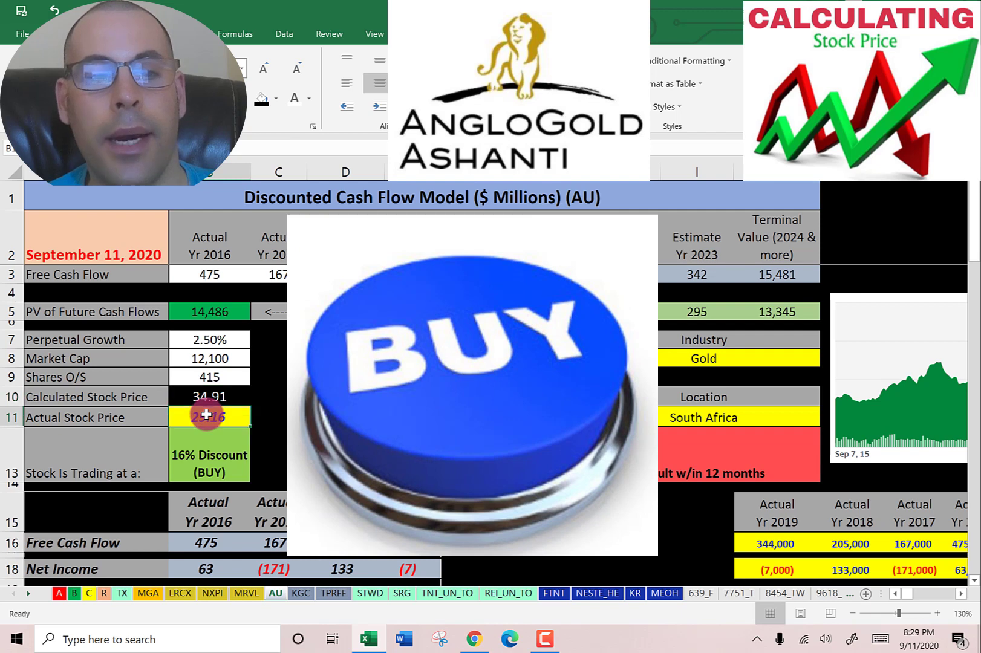
left_click(213, 457)
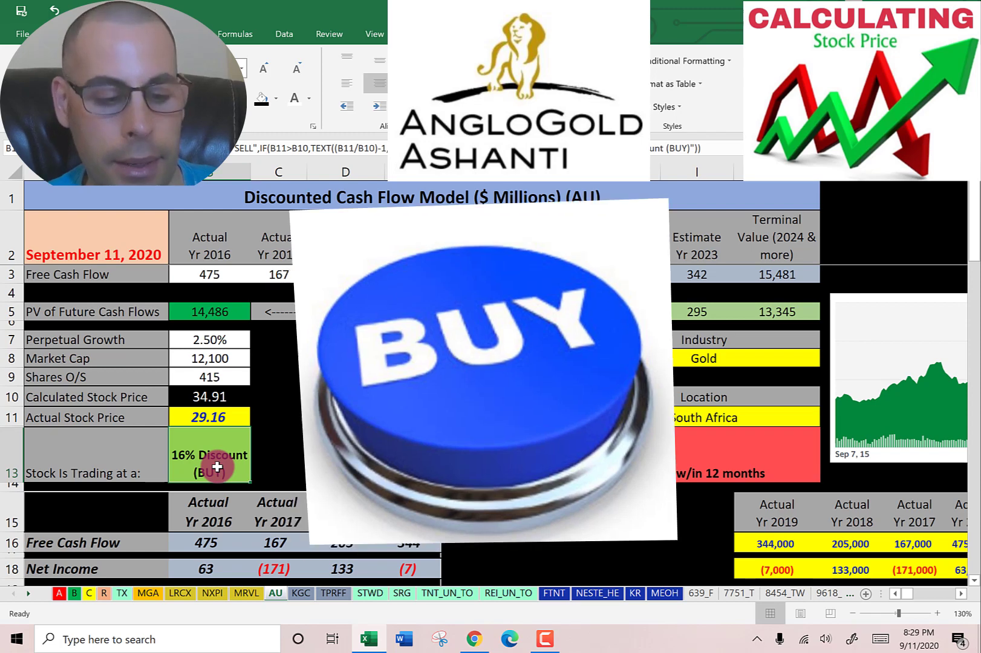
key("alt+Tab")
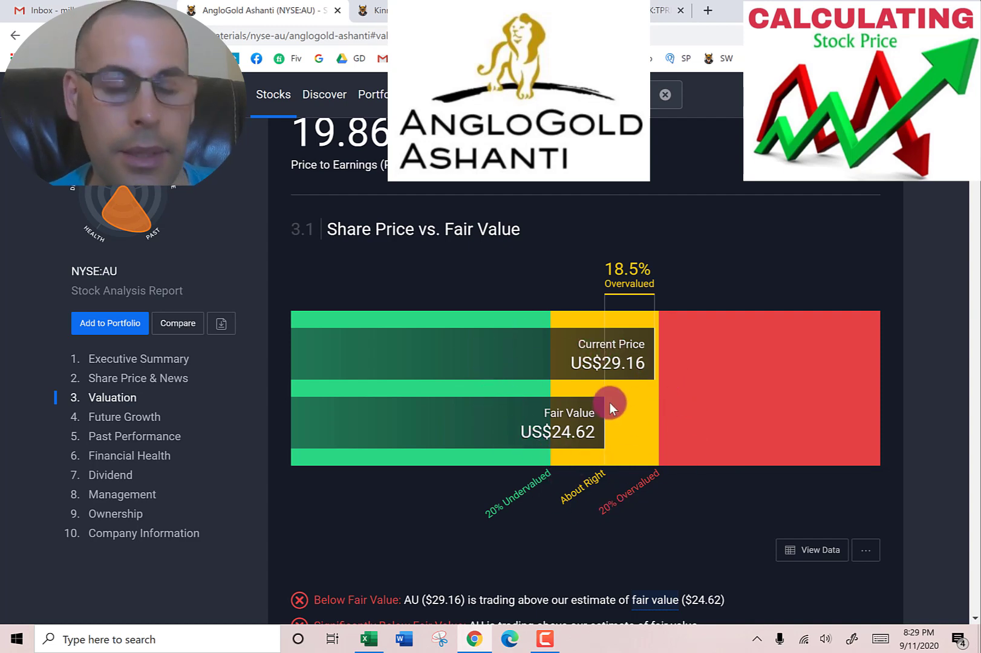
key("alt+Tab")
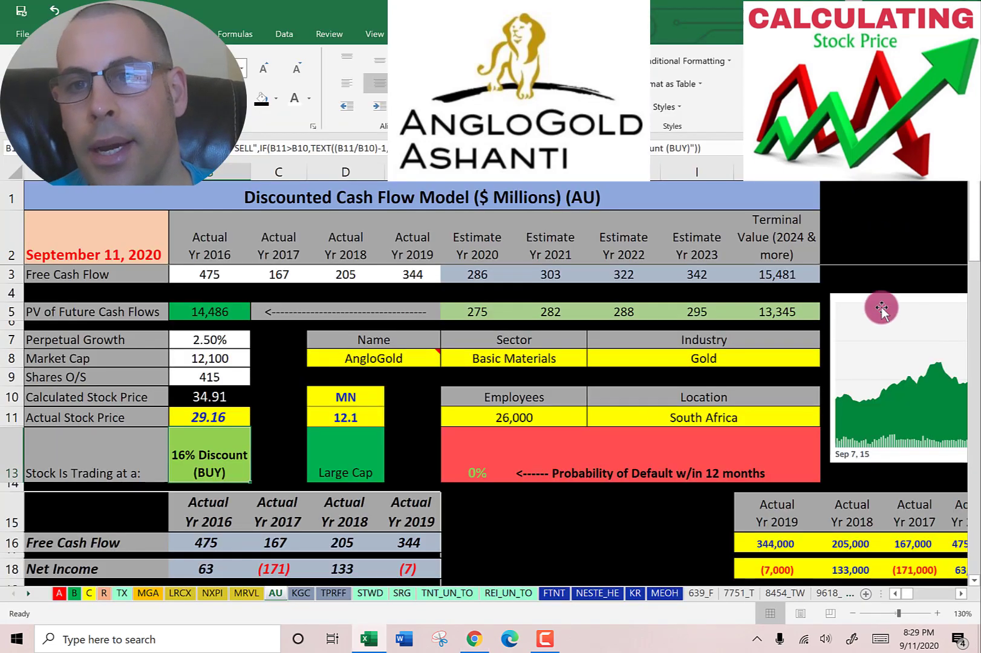
Move the historical stock price chart over the model beside the stock price cells, examine it, and delete the chart.
left_click_drag(881, 307, 312, 312)
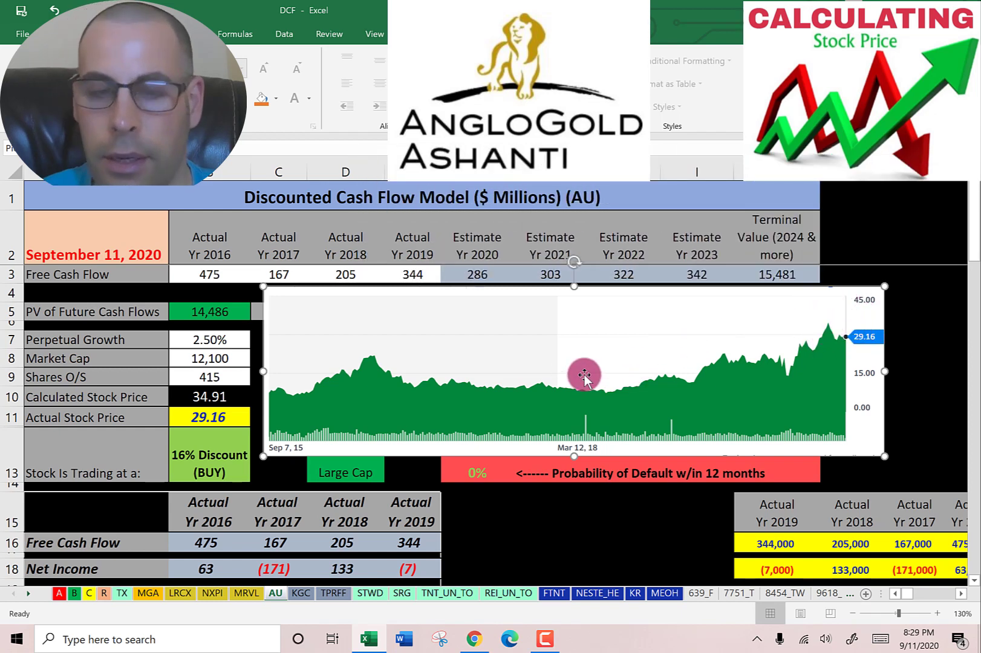
key("Delete")
Check AngloGold's P/E, P/S and P/B ratios in the summary cells D35, D38 and D41 against their benchmarks.
scroll(536, 361, "down", 8)
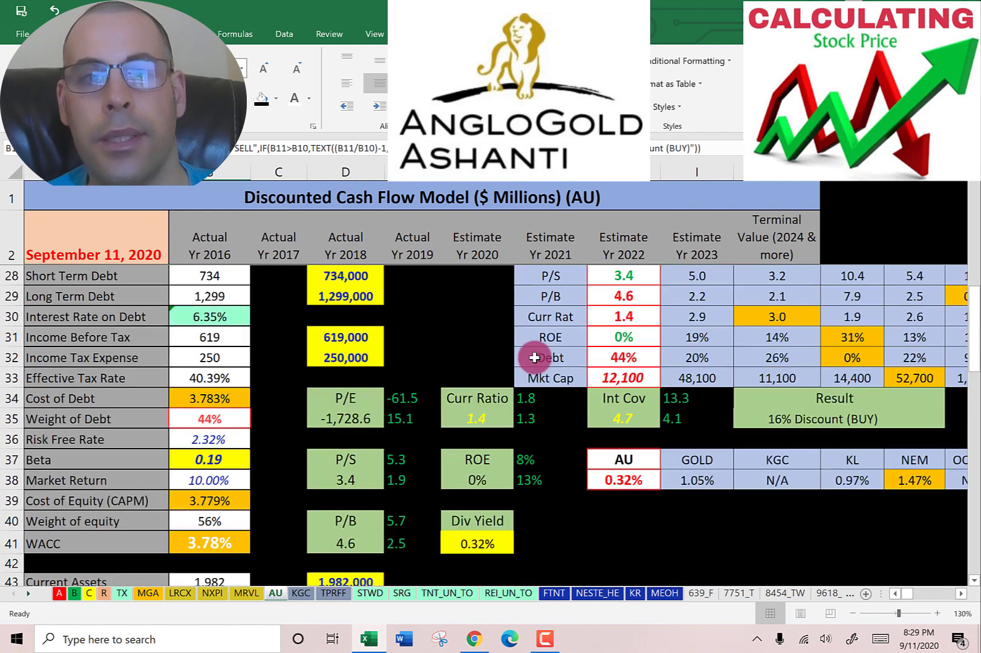
left_click(338, 419)
scroll(339, 430, "down", 1)
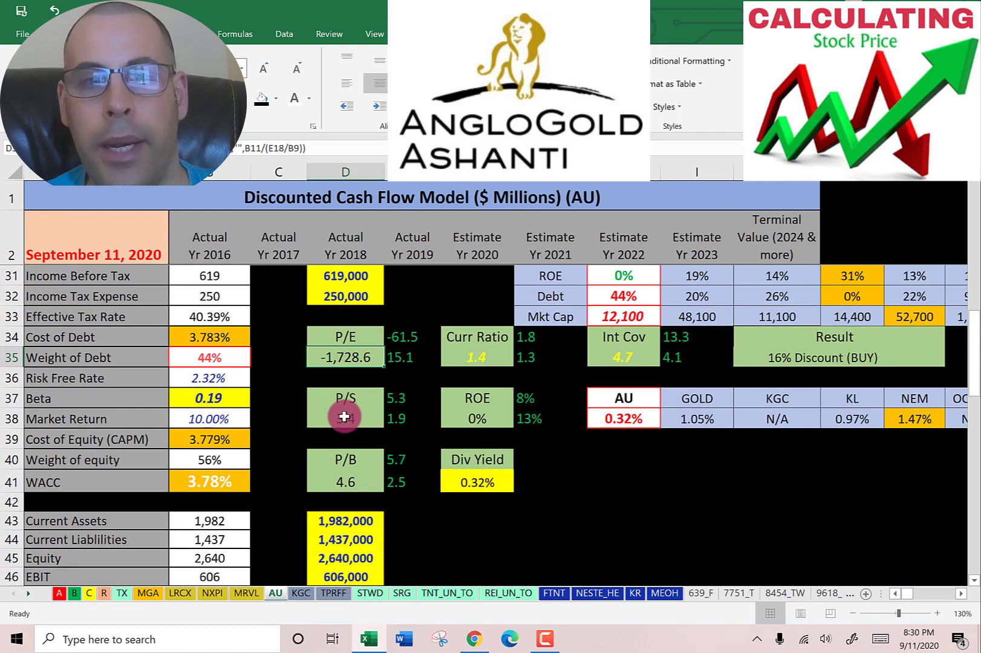
left_click(342, 418)
left_click(342, 481)
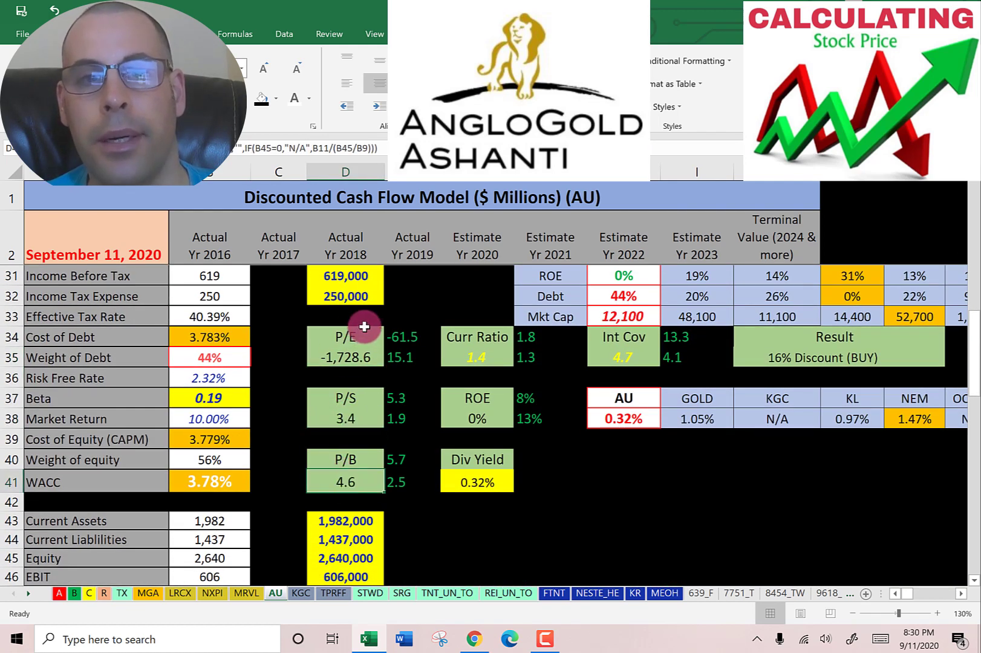
Review the P/E Ratio breakdown, including net income, shares outstanding, stock price and Price / EPS.
scroll(366, 302, "down", 5)
left_click(416, 364)
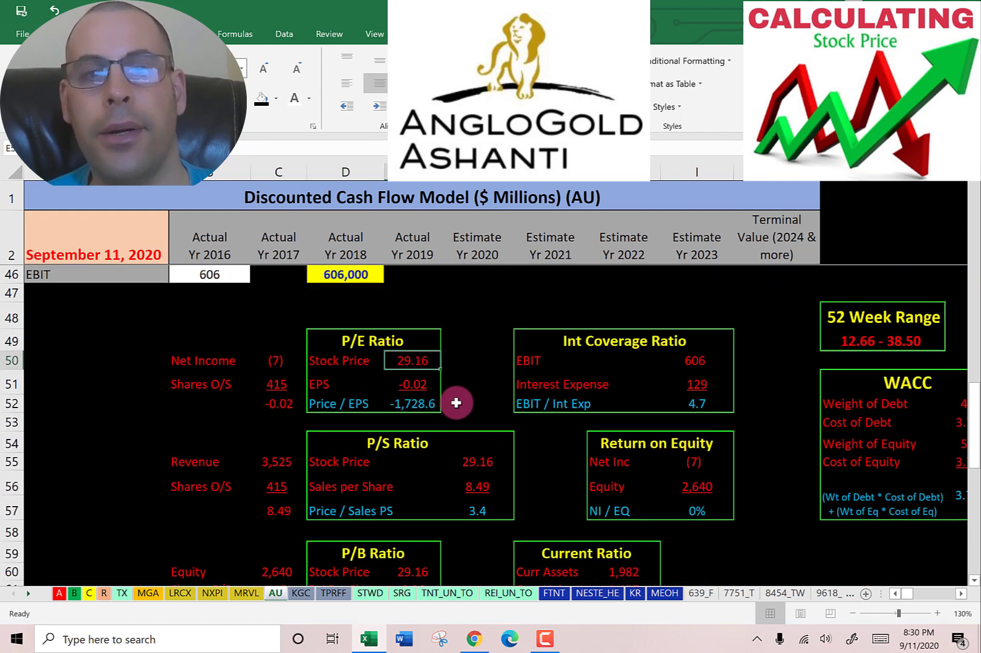
left_click(248, 361)
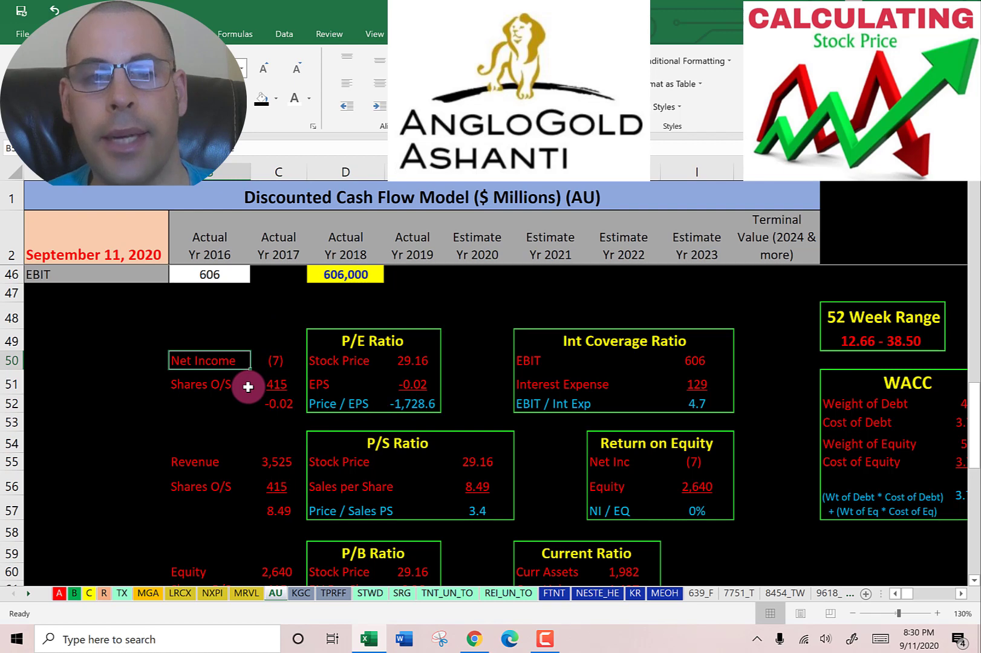
left_click(248, 387)
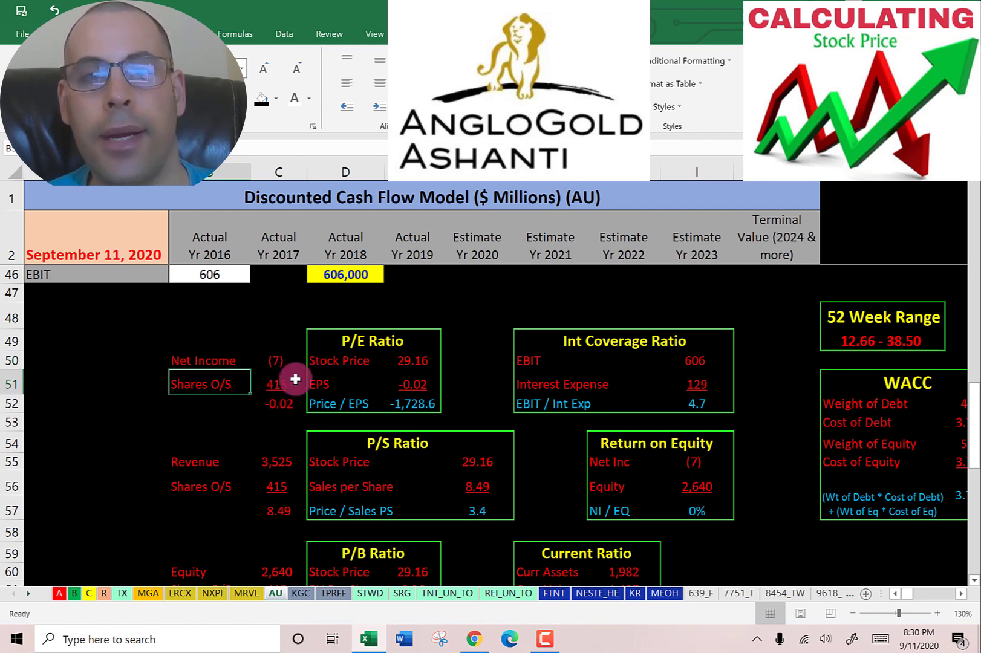
left_click(396, 403)
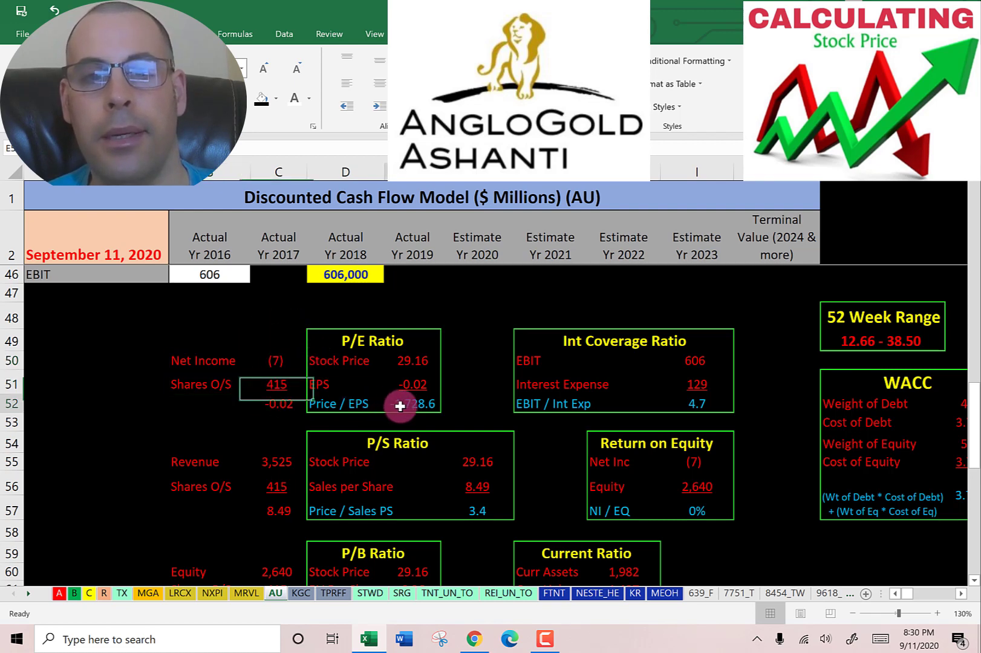
Review the P/S Ratio and P/B Ratio breakdowns, including sales per share, equity and shares outstanding.
scroll(445, 372, "down", 2)
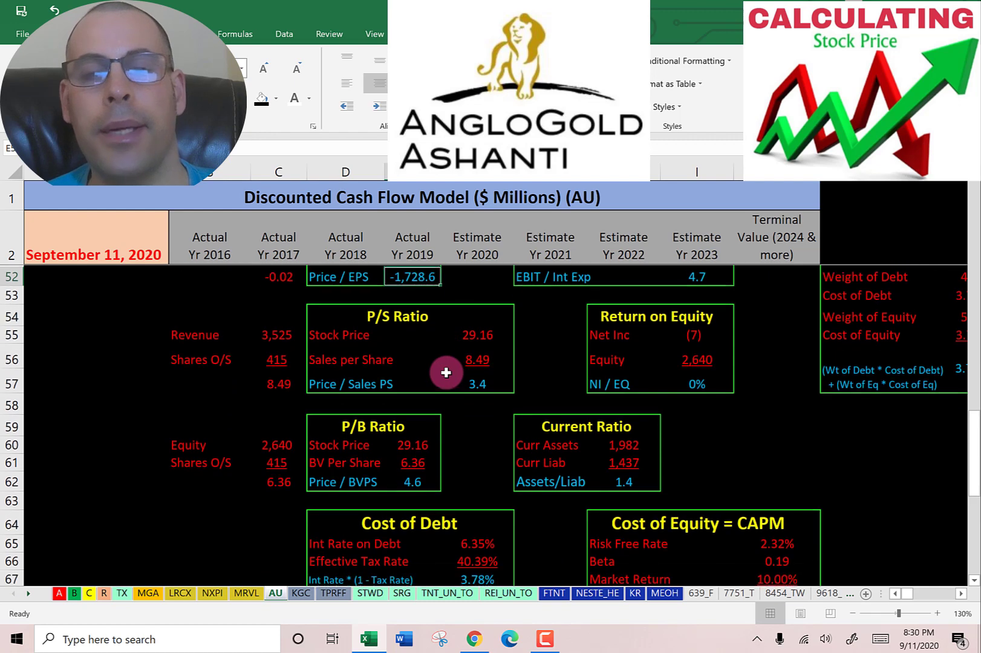
left_click(445, 334)
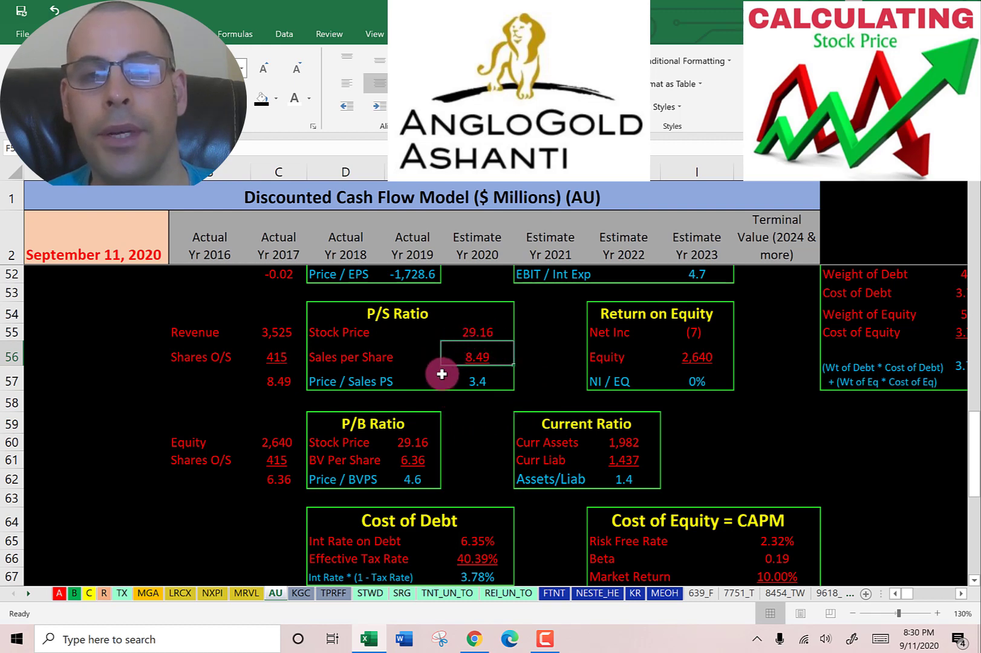
scroll(409, 342, "down", 2)
left_click(380, 320)
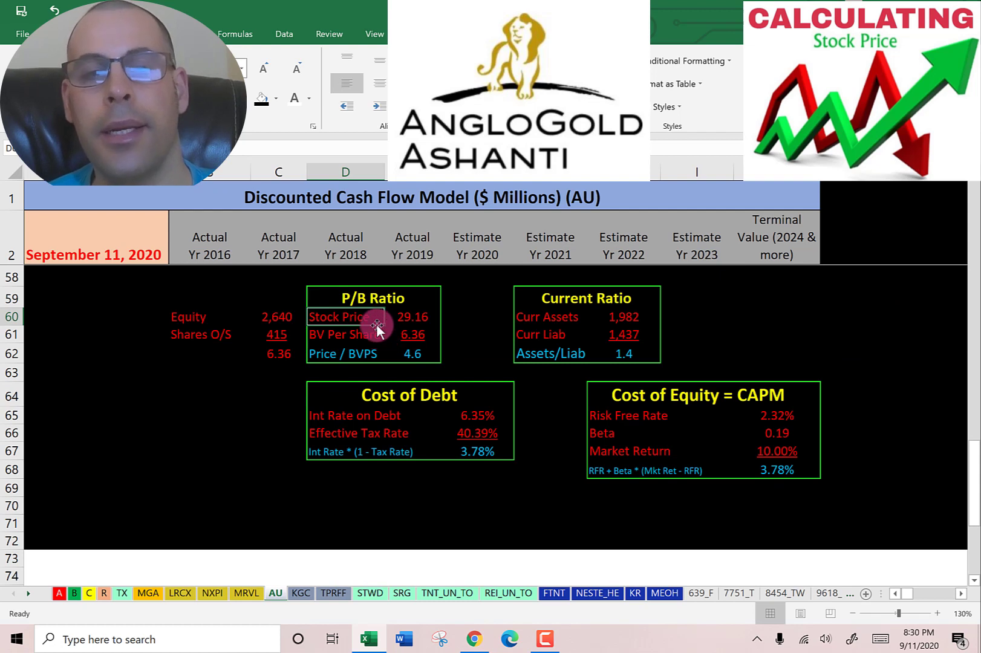
left_click(223, 316)
left_click(229, 333)
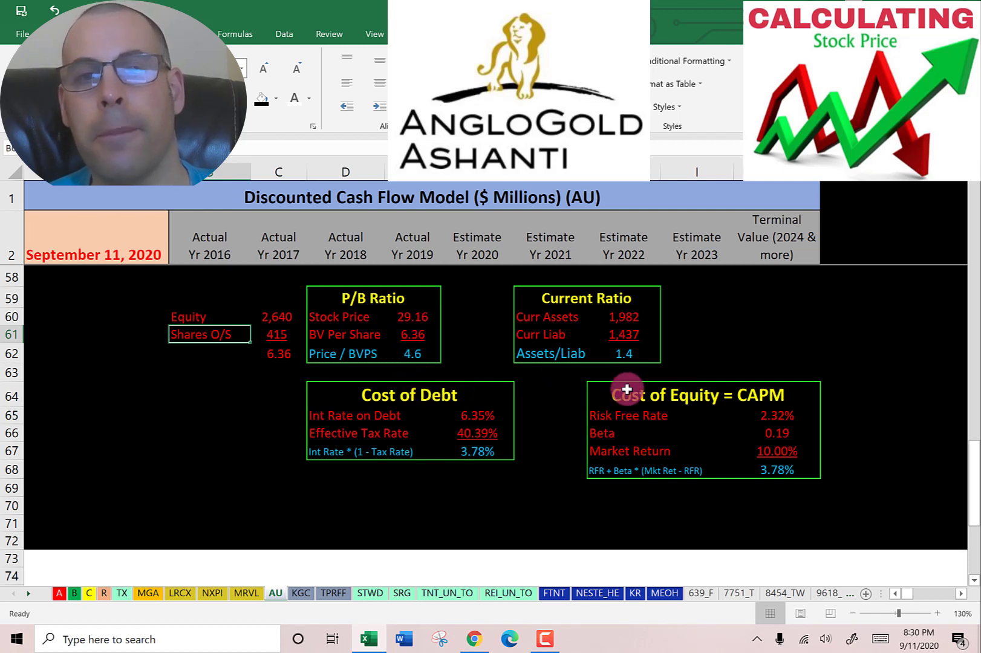
Return to the ratio summary and check the current ratio, interest coverage and return on equity.
scroll(626, 390, "up", 9)
left_click(491, 352)
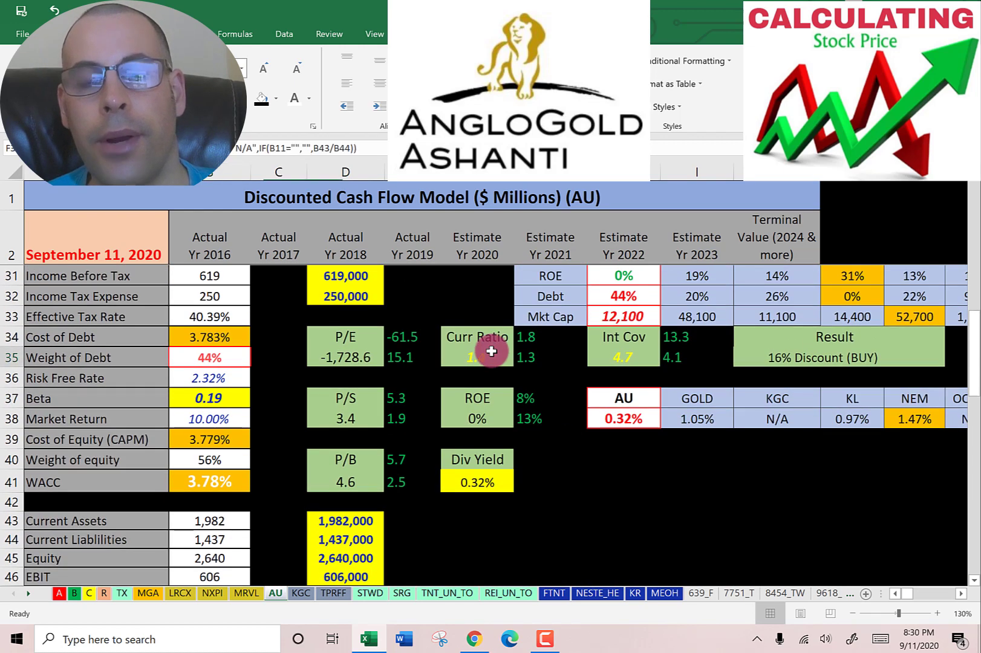
left_click(641, 358)
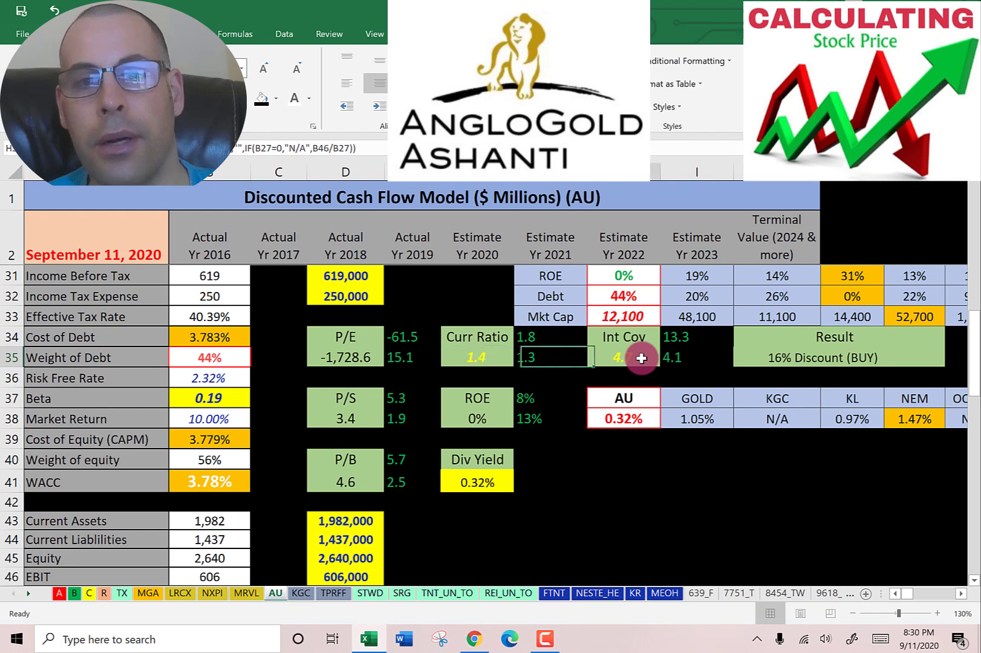
left_click(469, 413)
Review the Return on Equity breakdown, including net income, equity and the NI / EQ result.
scroll(589, 408, "down", 7)
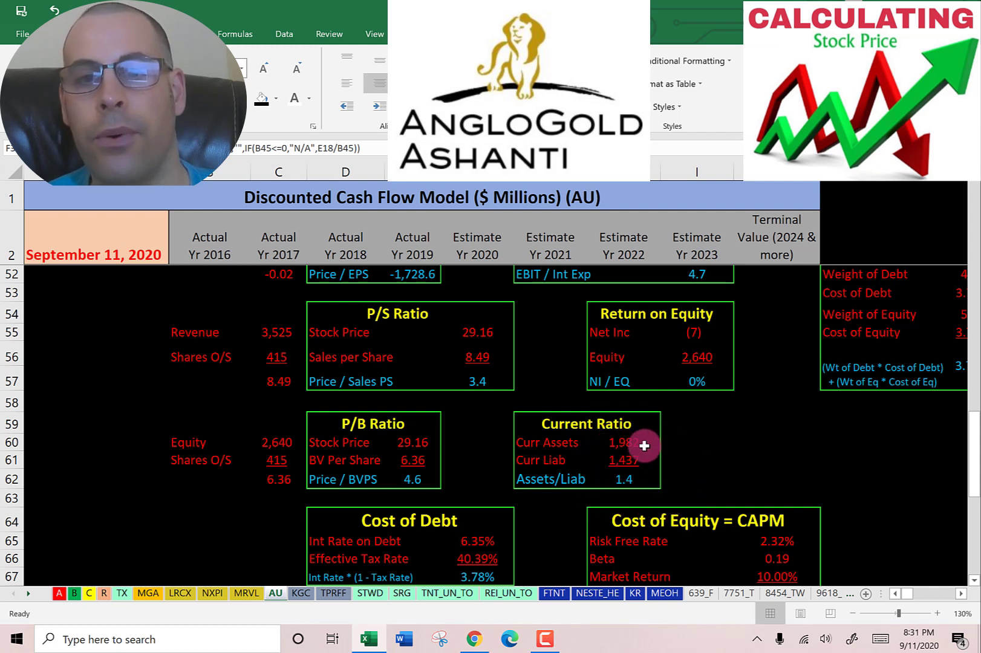
left_click(696, 331)
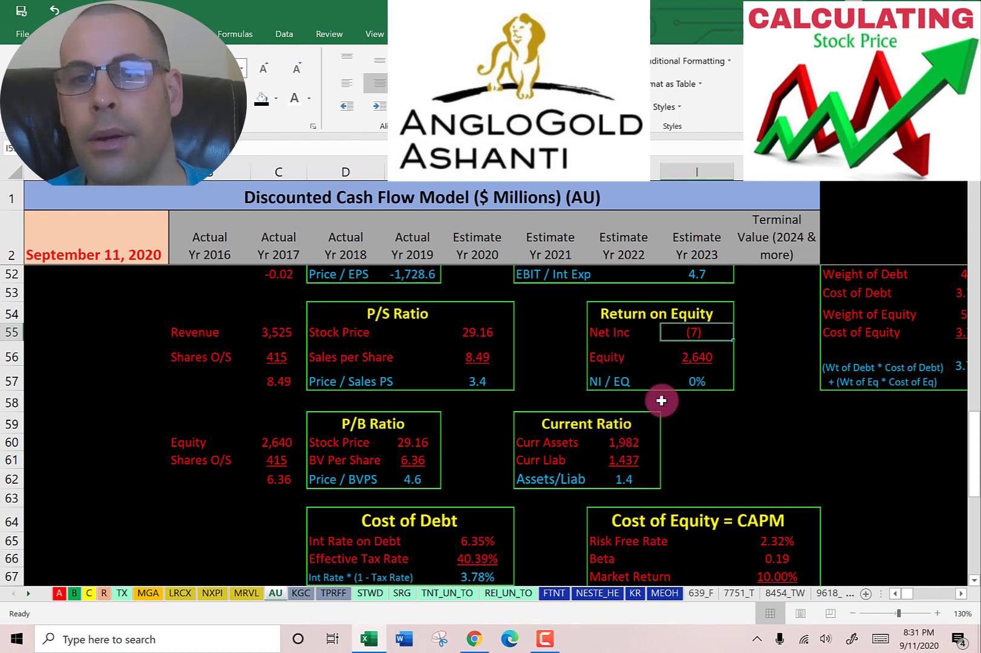
left_click(627, 329)
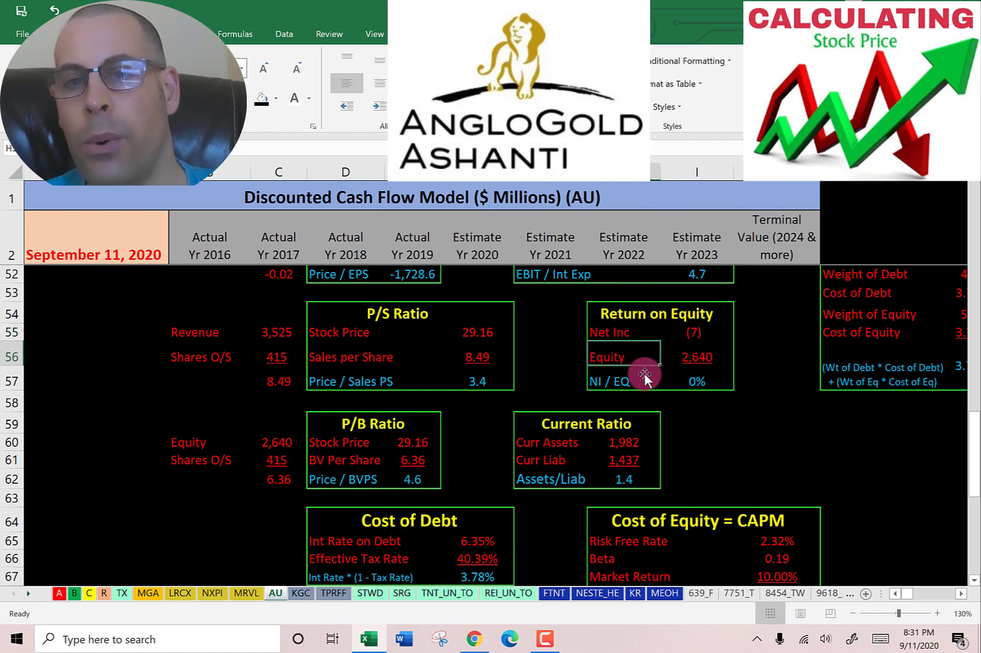
scroll(696, 445, "up", 3)
key("Down")
key("Right")
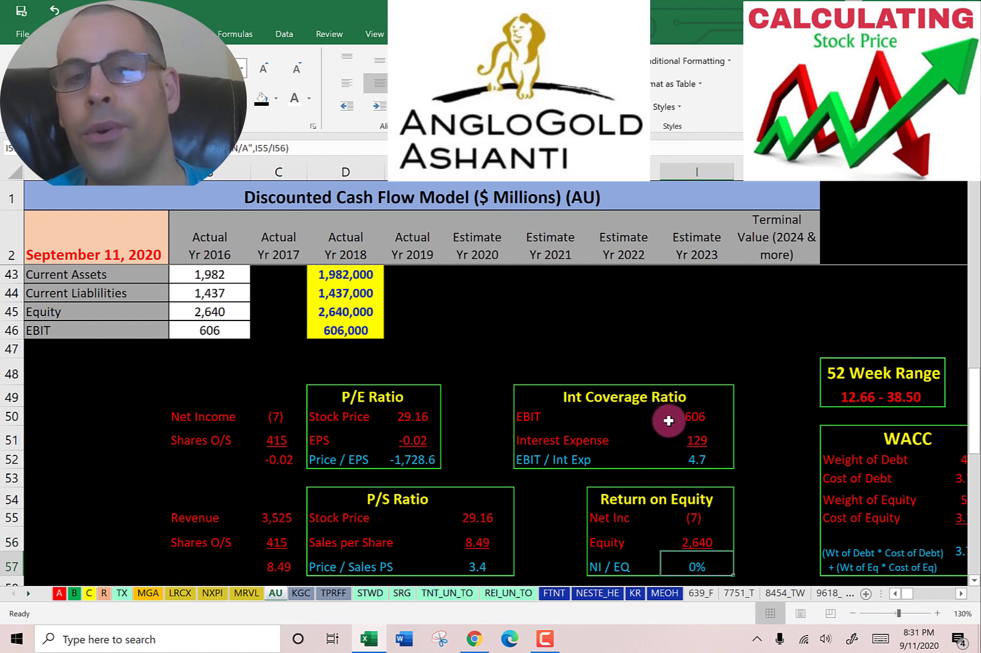
Review the EBIT and interest expense rows in the Int Coverage Ratio breakdown.
key("Up")
key("Up")
left_click(663, 416)
left_click(655, 440)
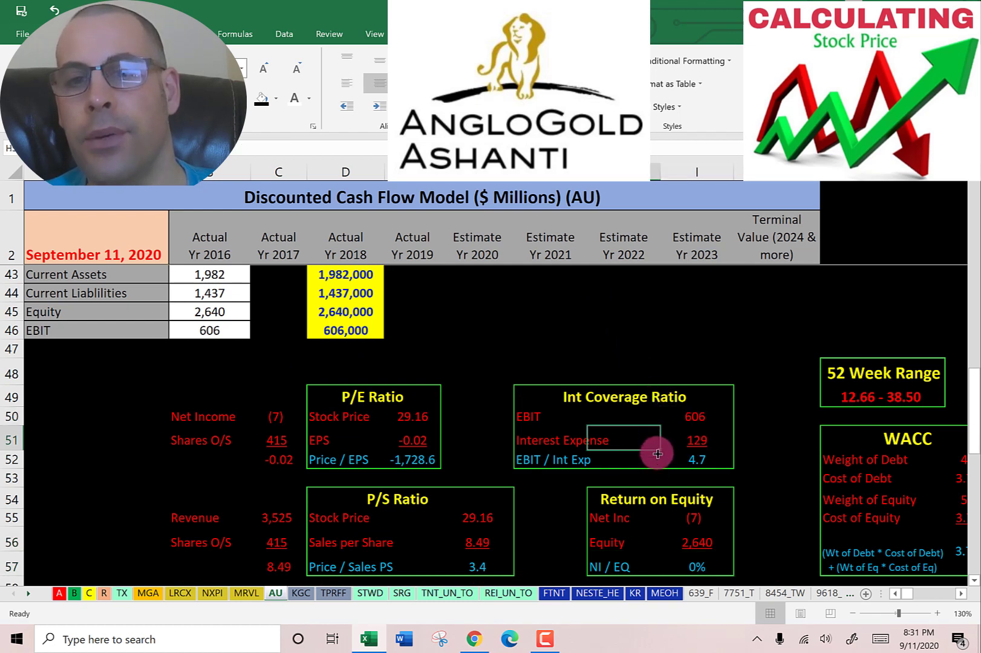
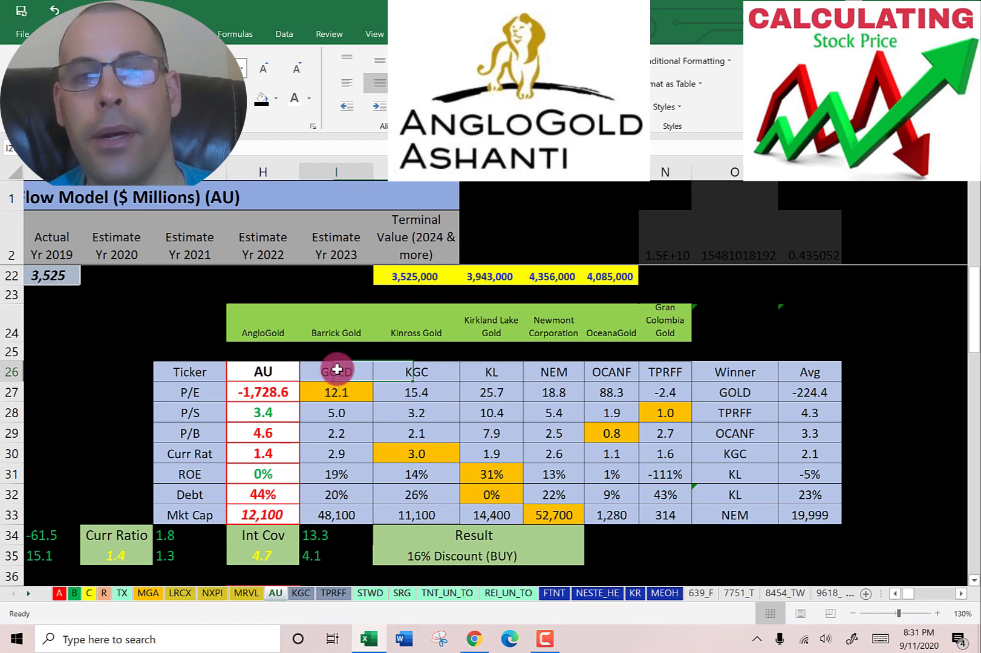
Go through the peer companies in the comparison table's ticker row, including KL, NEM, OCANF and TPRFF.
left_click(488, 365)
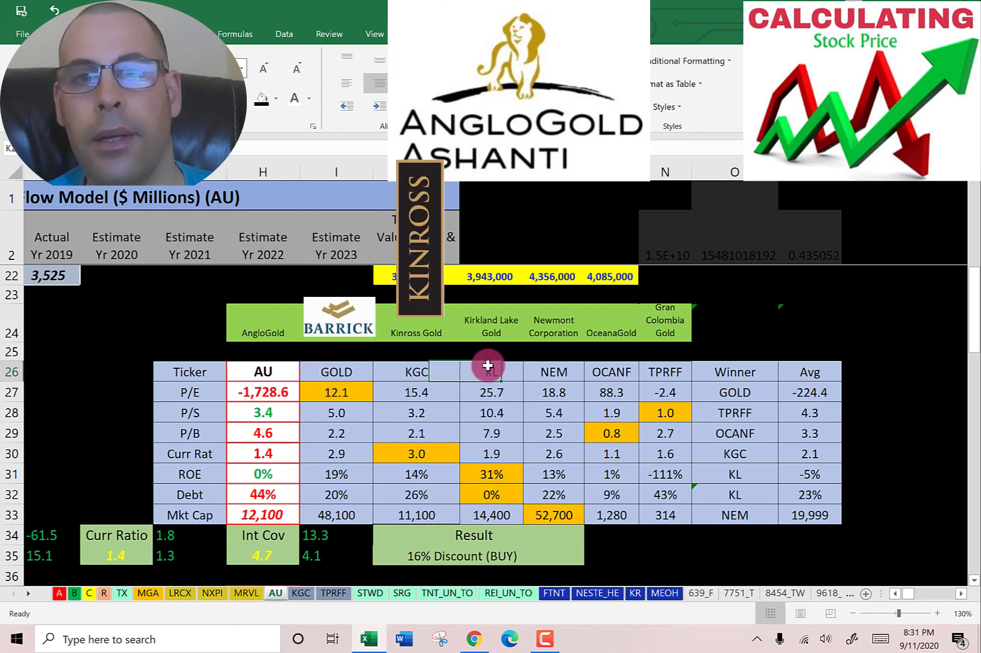
left_click(562, 366)
left_click(626, 371)
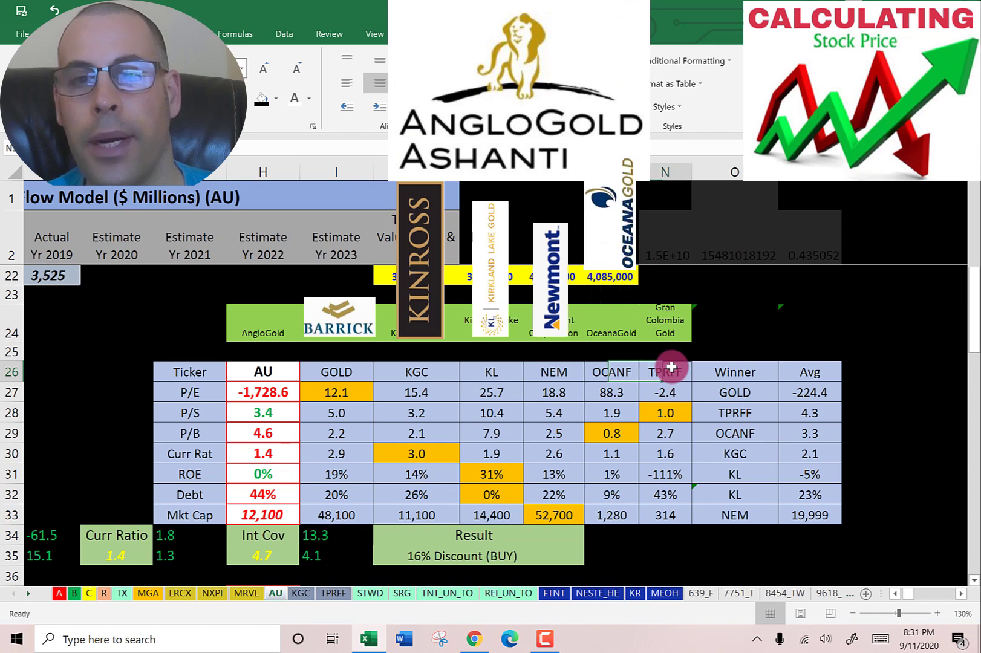
left_click(670, 370)
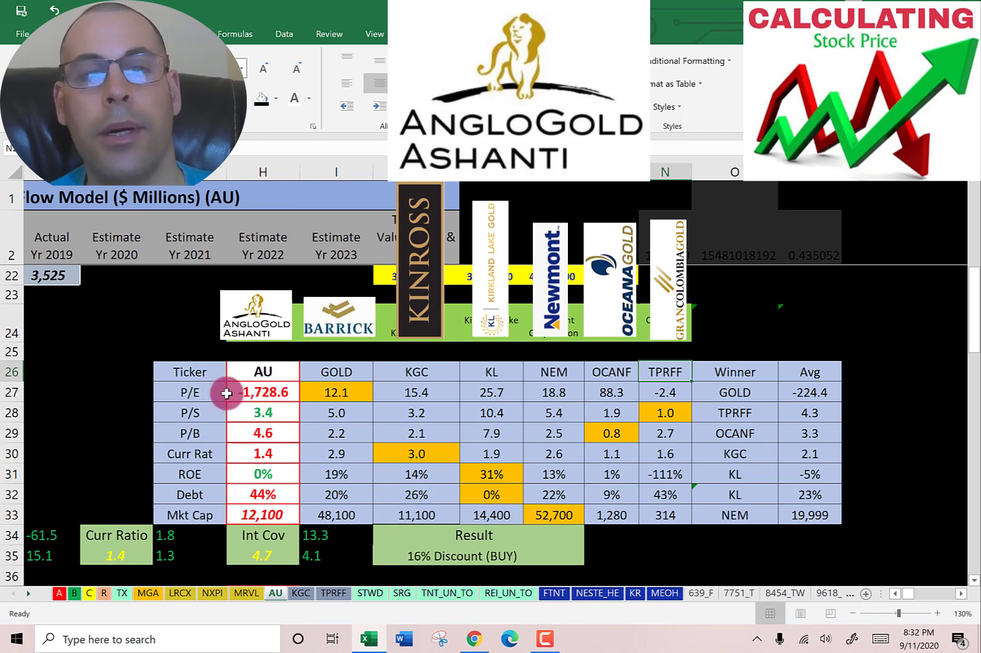
Compare AngloGold's ratios and dividend yield with the peer winners and averages, and check the Result cell.
left_click(242, 434)
left_click(242, 458)
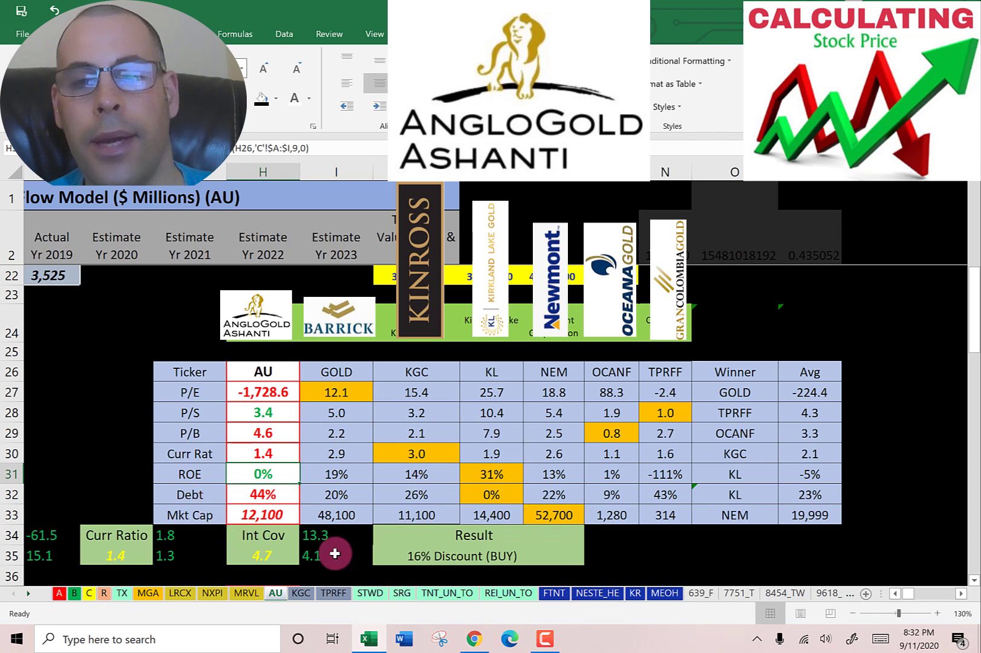
scroll(402, 347, "down", 3)
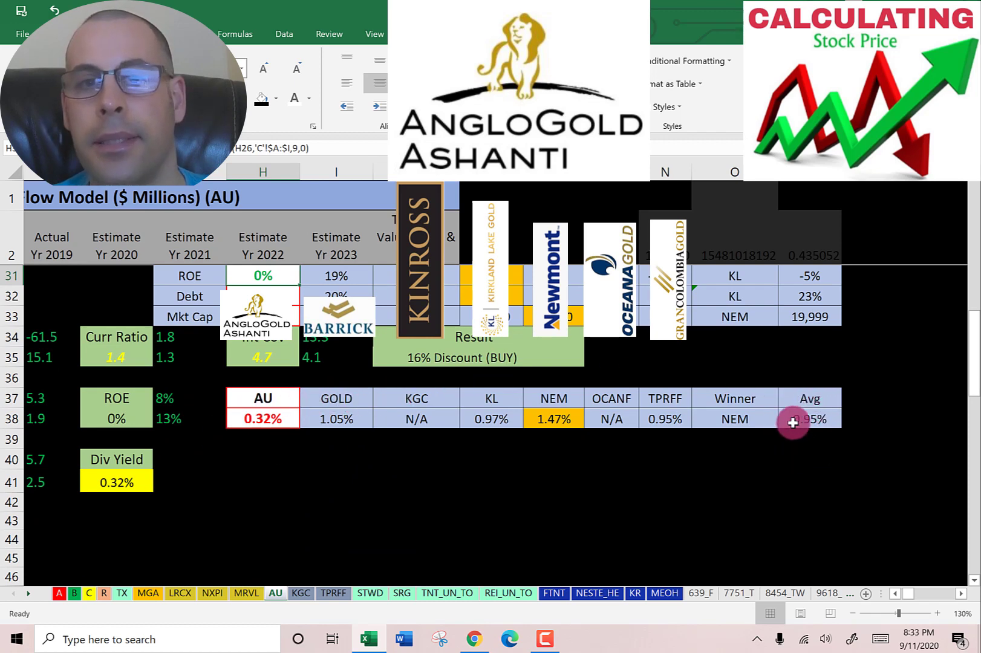
scroll(460, 477, "up", 2)
left_click(492, 438)
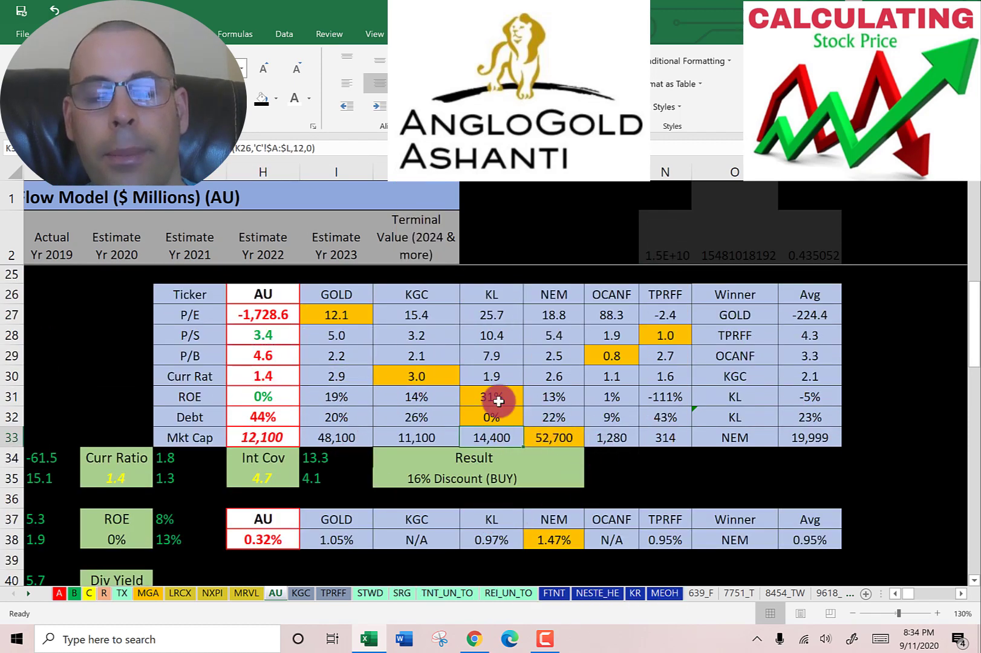
left_click(475, 474)
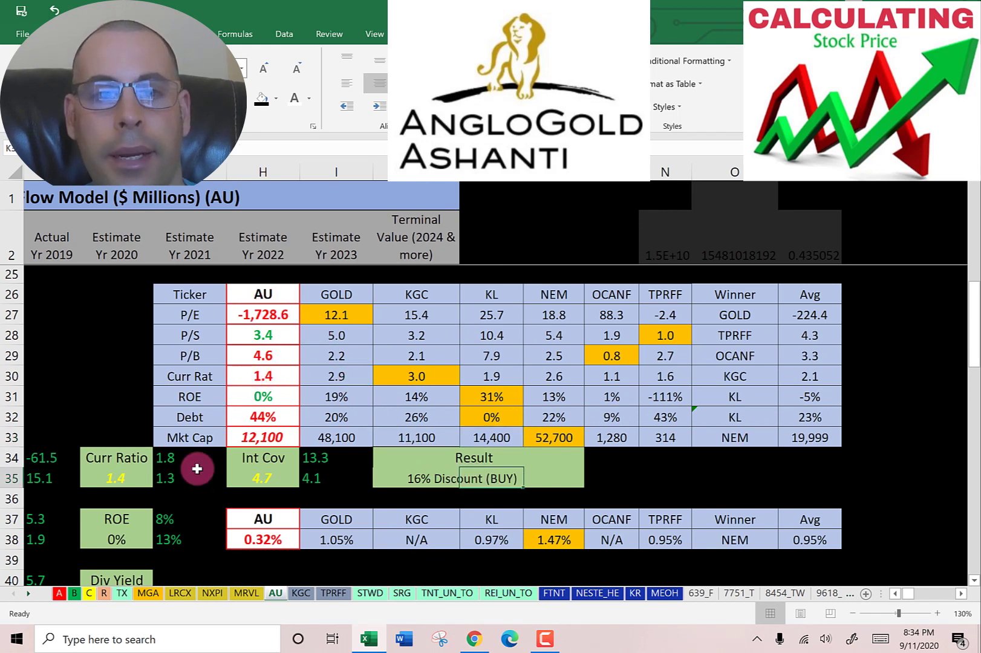
Open the KGC sheet and check Kinross Gold's actual stock price in cell B11.
left_click(300, 593)
mouse_move(433, 358)
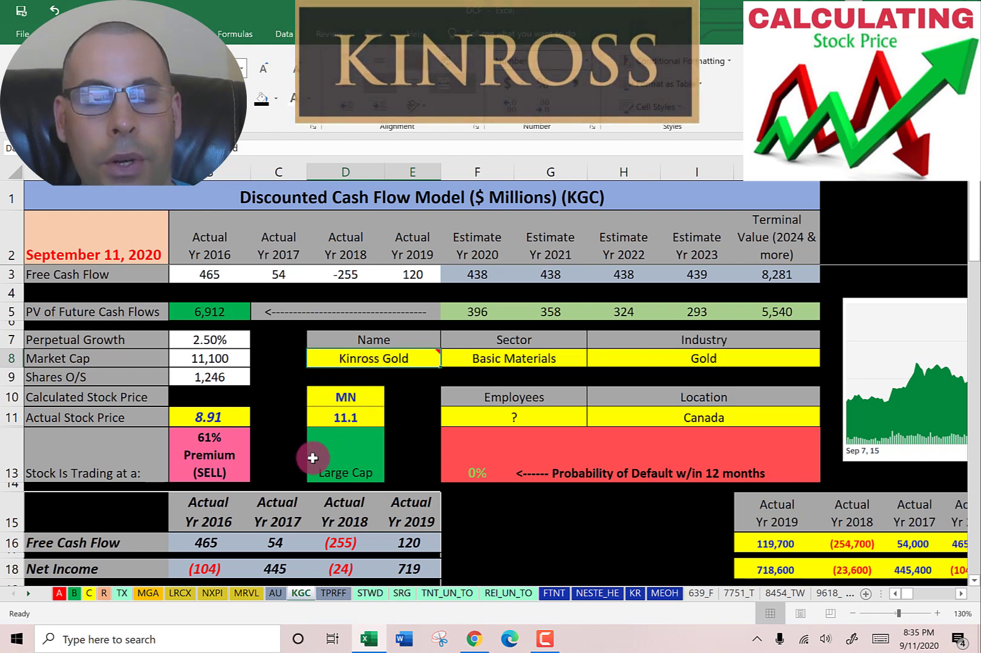
left_click(208, 417)
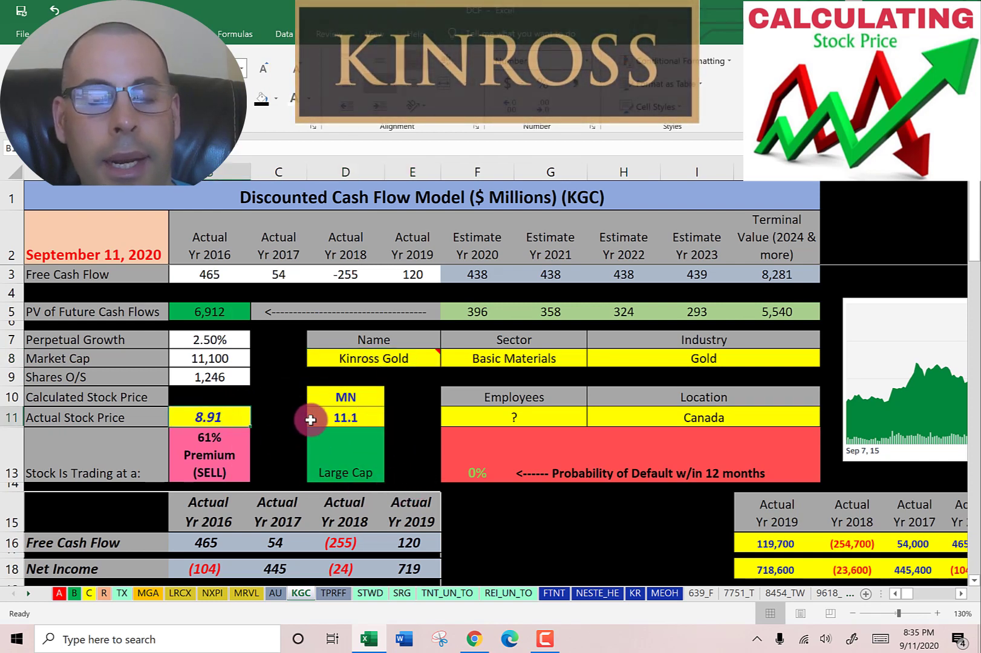
Review Kinross Gold's free cash flow, net income, net profit margin and revenue for 2016 to 2019.
scroll(331, 280, "down", 3)
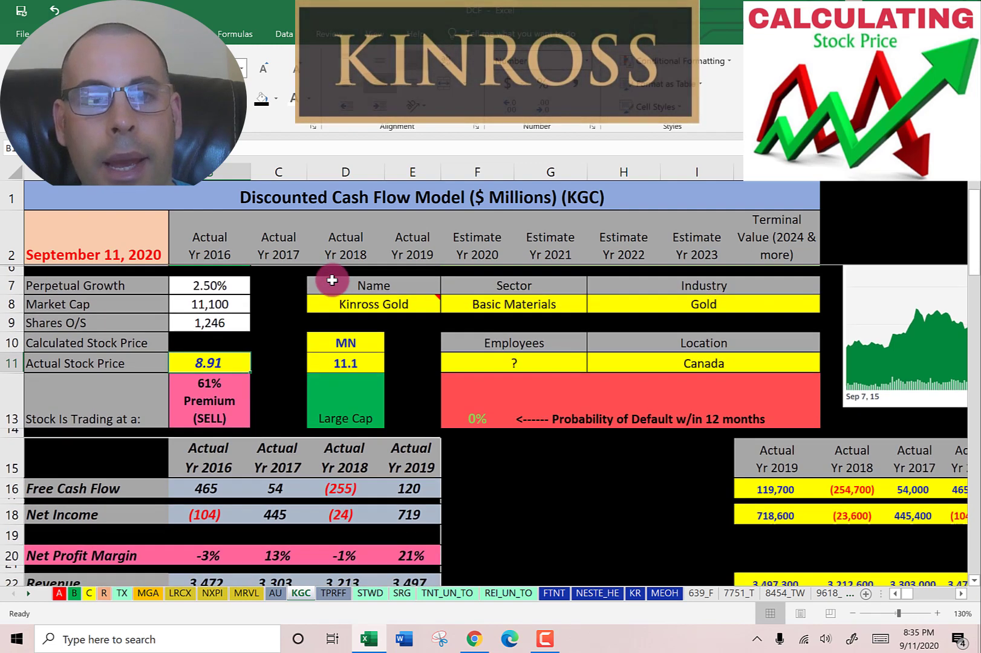
left_click(209, 376)
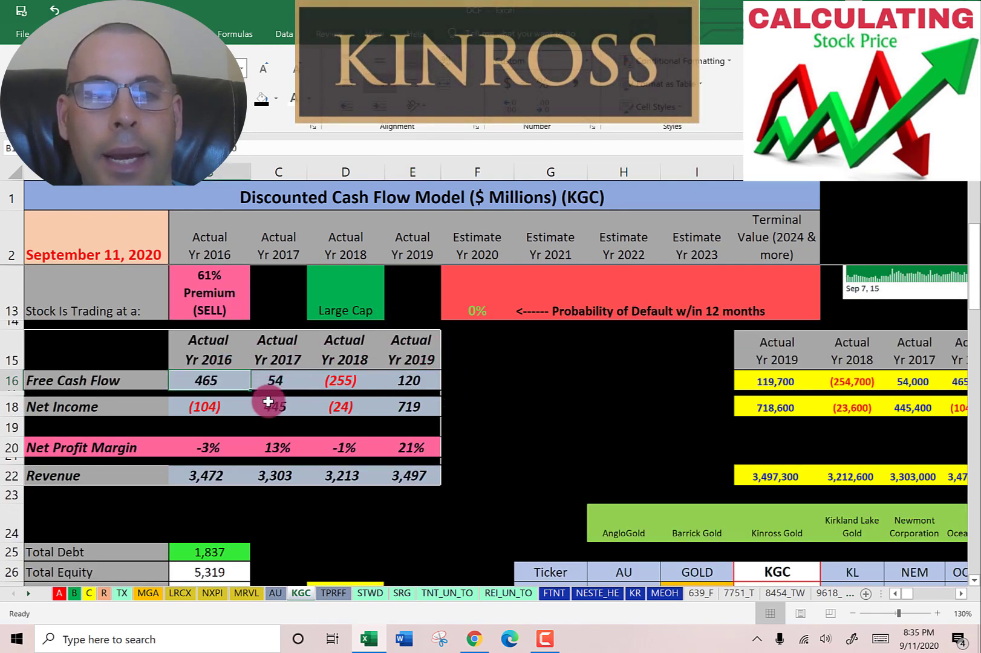
left_click(344, 407)
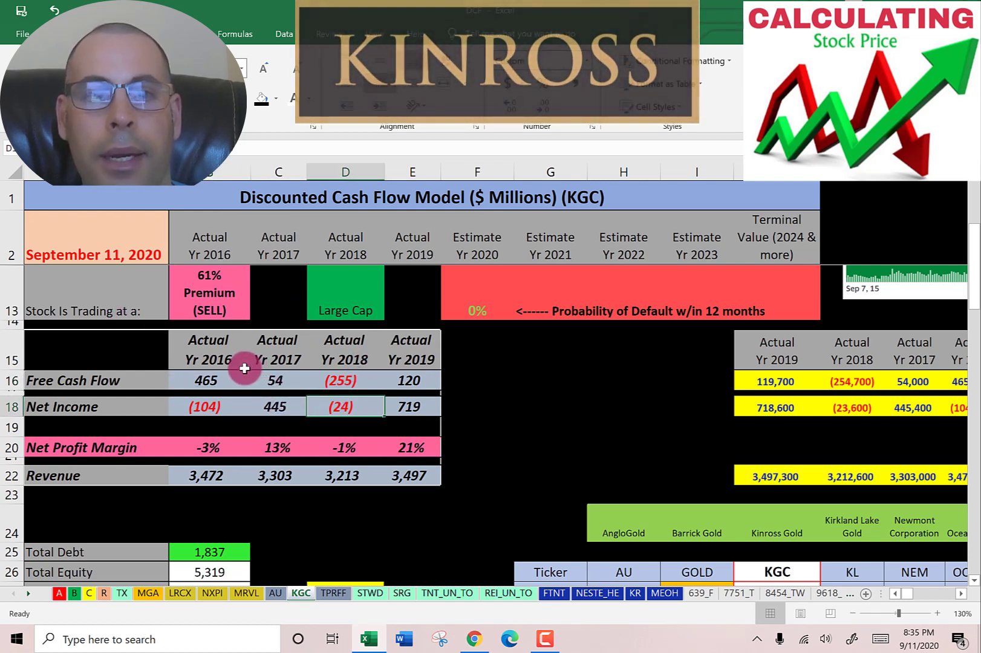
scroll(241, 370, "down", 1)
left_click(208, 370)
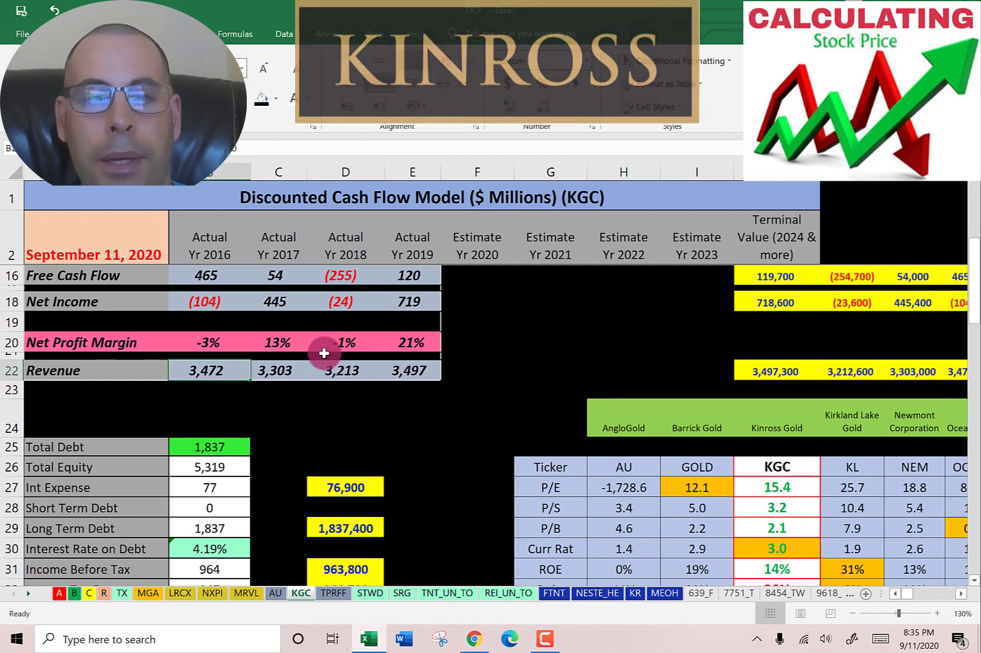
Review Kinross Gold's total debt and the inputs leading to its cost of debt.
scroll(317, 333, "down", 2)
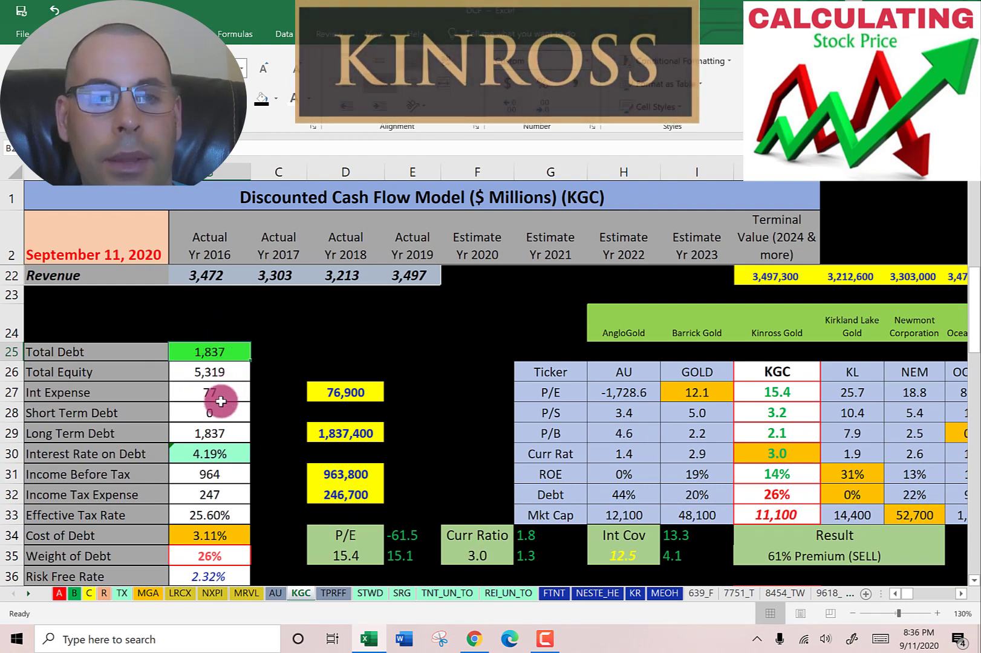
scroll(219, 405, "down", 3)
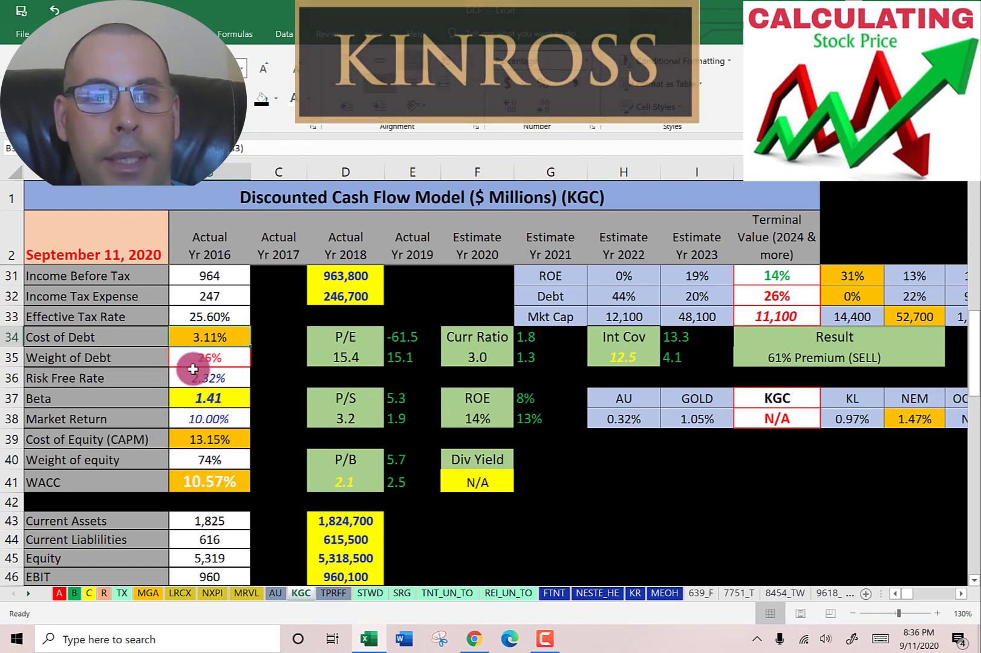
Check Kinross Gold's beta, show the calculated stock price in cell B10 in white, and check the trading verdict in B13.
left_click(206, 393)
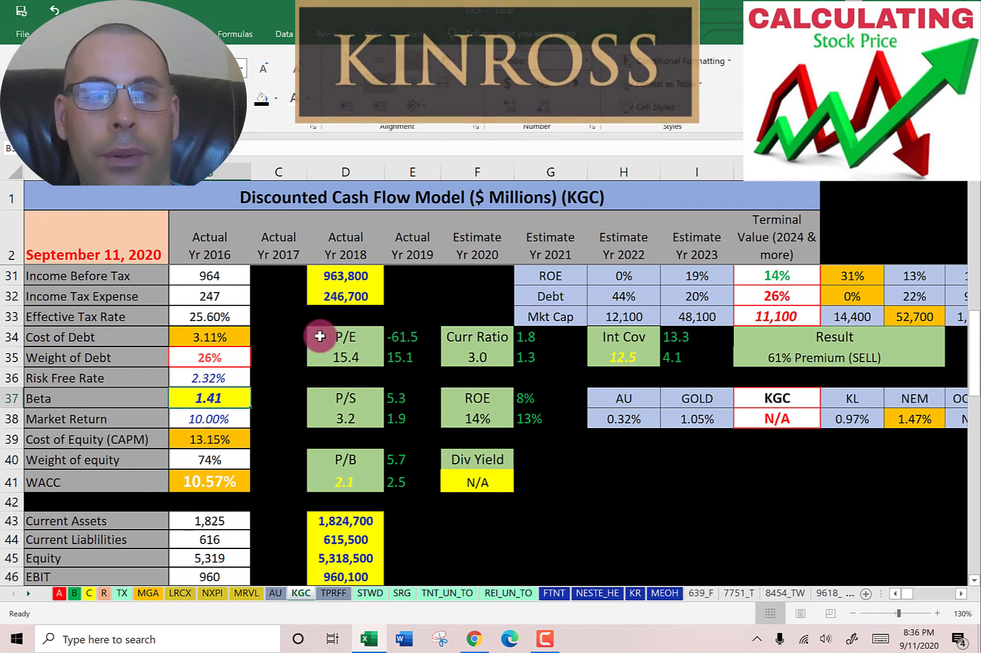
scroll(466, 361, "up", 9)
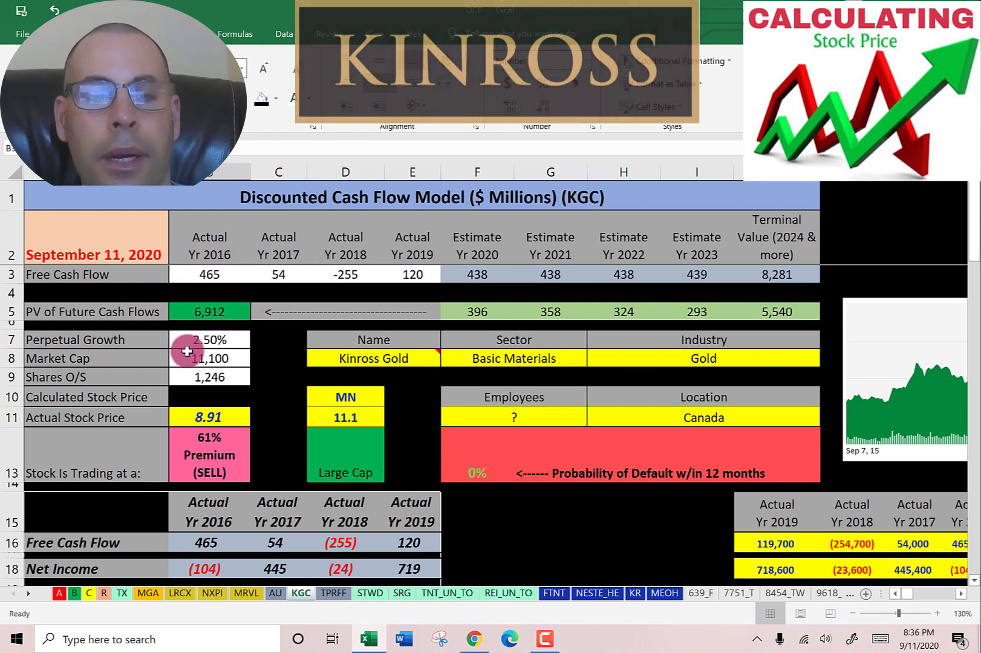
left_click(207, 397)
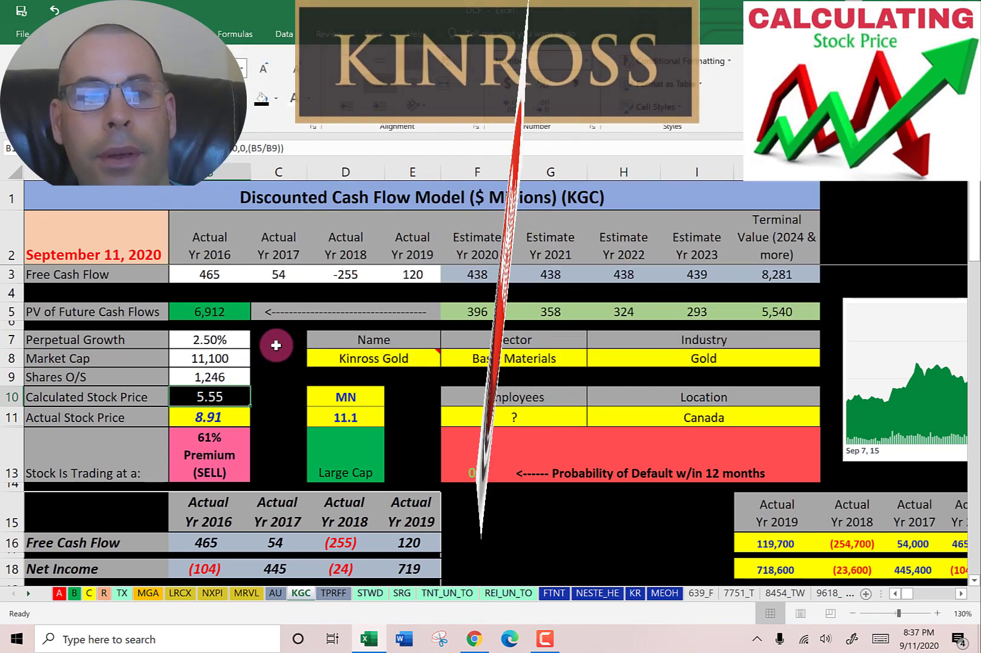
left_click(203, 450)
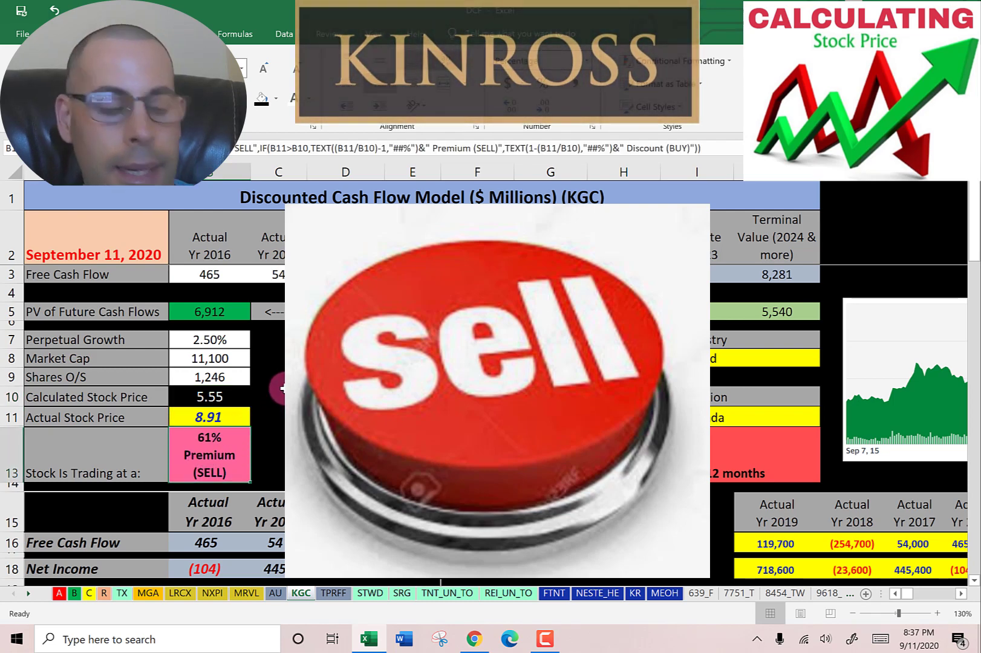
Switch to Chrome to check Kinross Gold's share price against fair value in its NYSE:KGC report, and return to the Excel workbook.
key("alt+Tab")
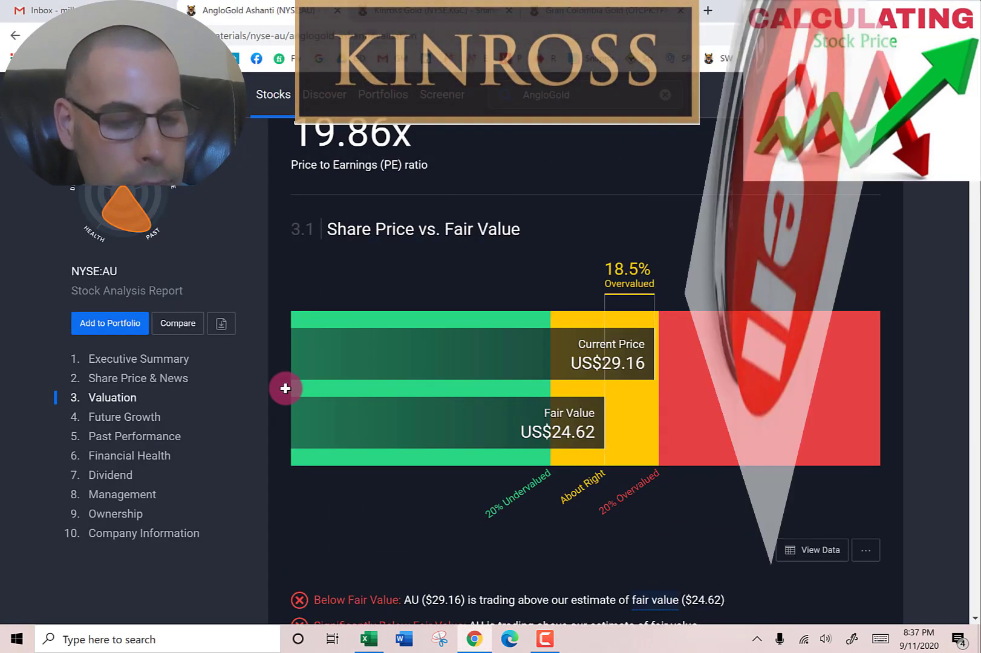
key("ctrl+Tab")
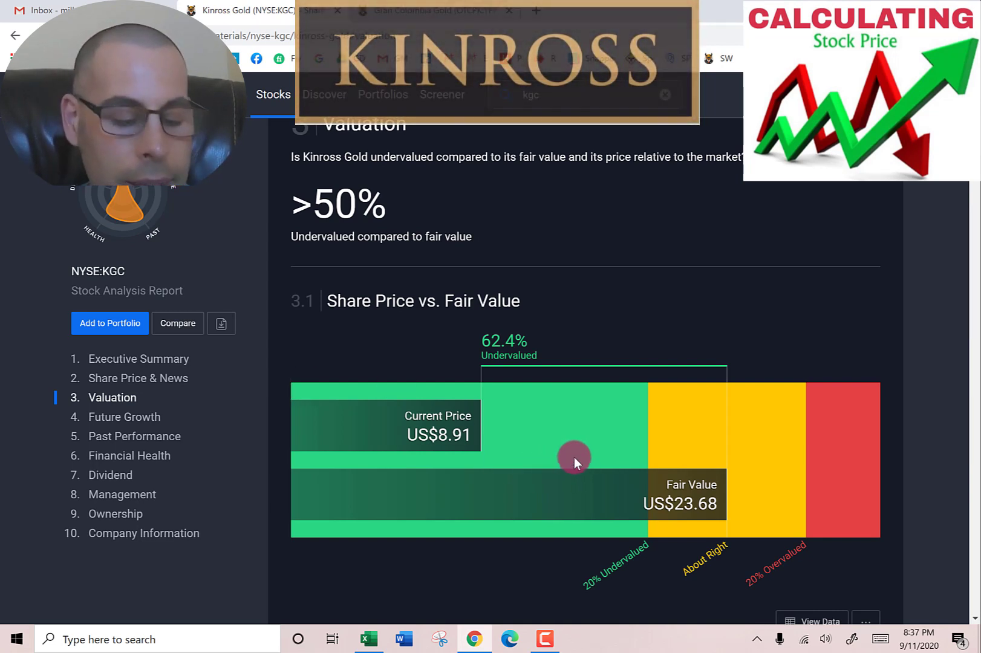
key("alt+Tab")
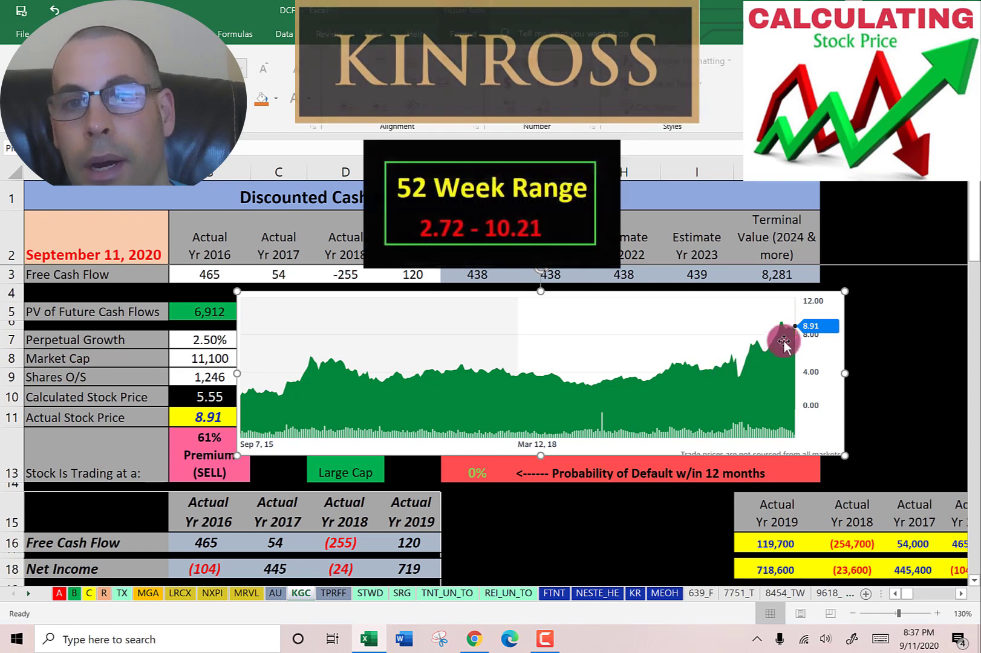
Check Kinross Gold's P/E, P/S and P/B ratios in column D of the ratio summary.
scroll(494, 302, "down", 7)
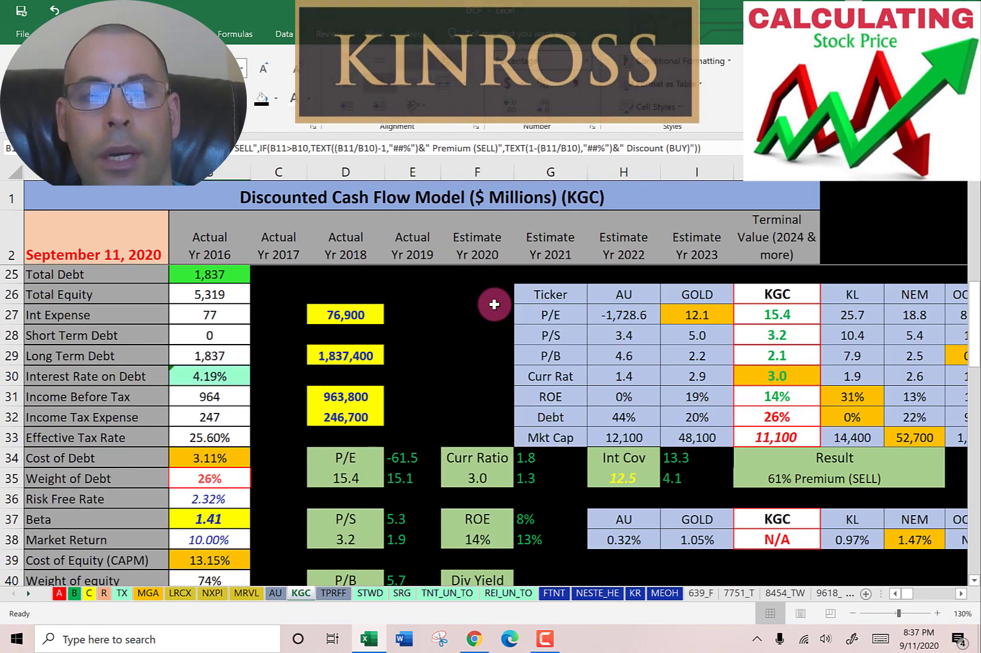
scroll(495, 304, "down", 2)
left_click(360, 357)
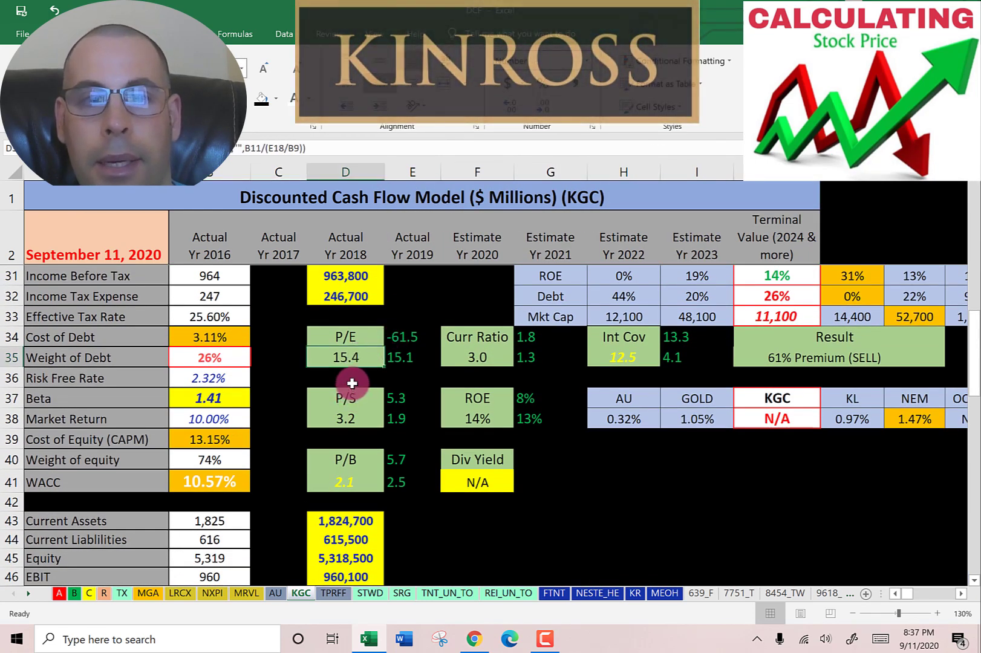
left_click(363, 422)
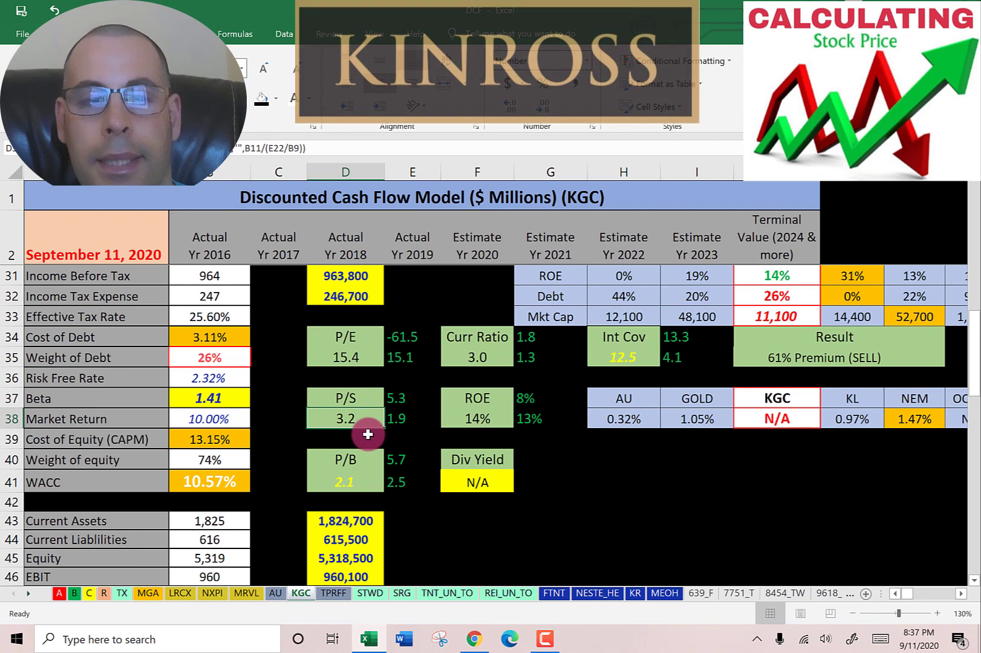
left_click(345, 482)
Examine how the P/E, P/S and P/B ratios are calculated from EPS, sales per share and book value per share.
scroll(353, 398, "down", 4)
scroll(357, 398, "down", 1)
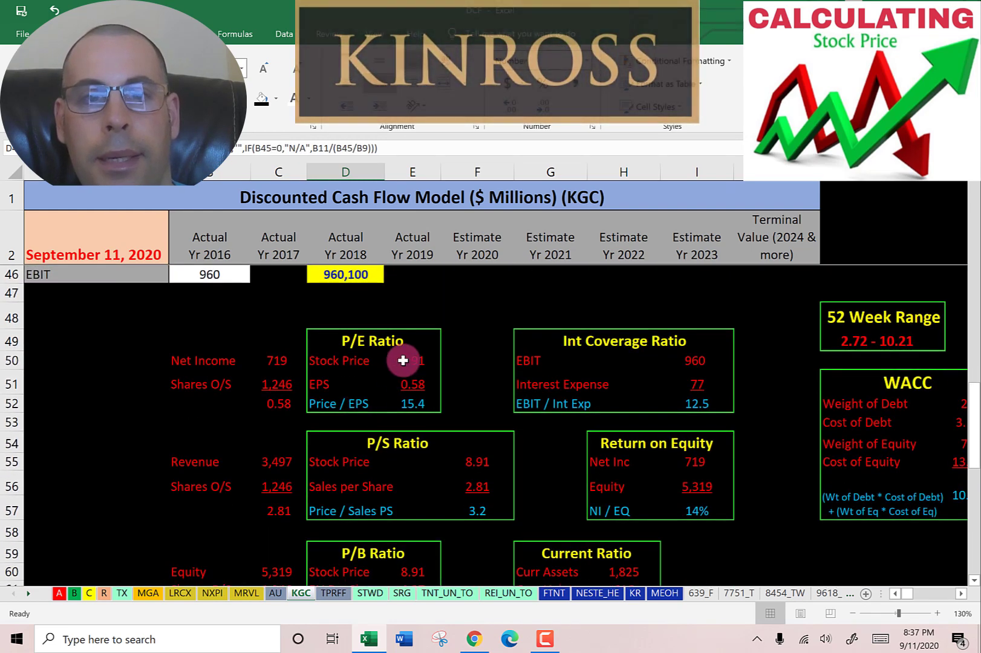
left_click(403, 359)
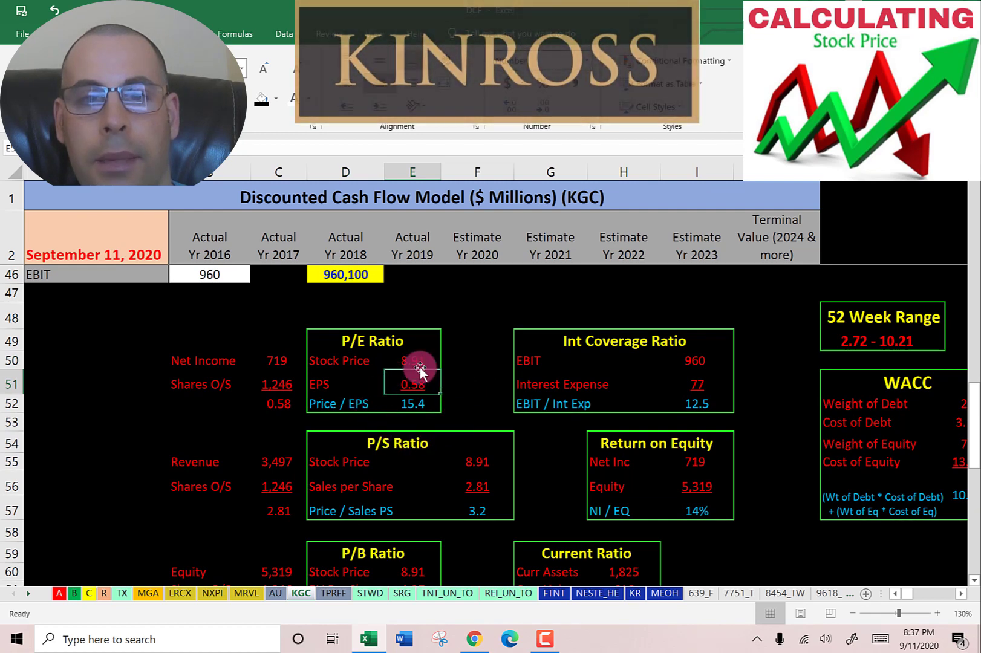
scroll(486, 356, "down", 2)
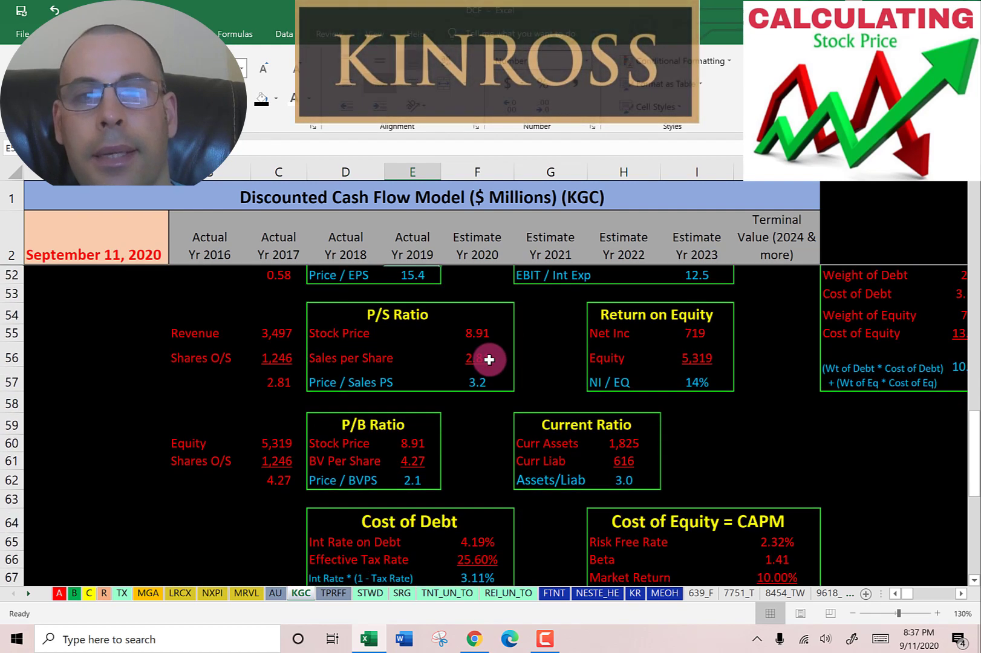
left_click(474, 334)
left_click(477, 358)
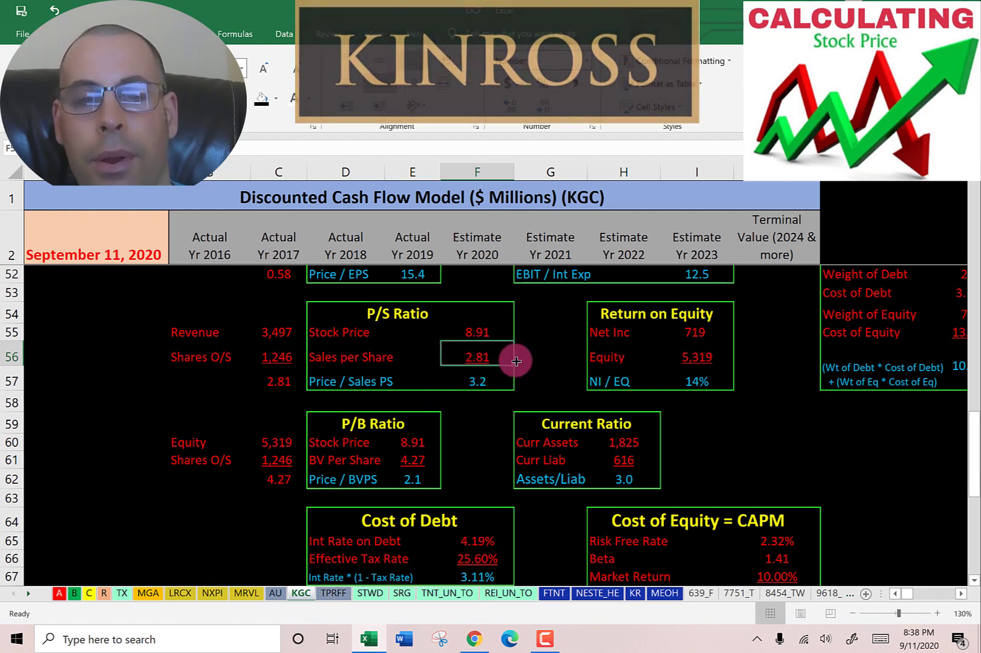
scroll(396, 372, "down", 1)
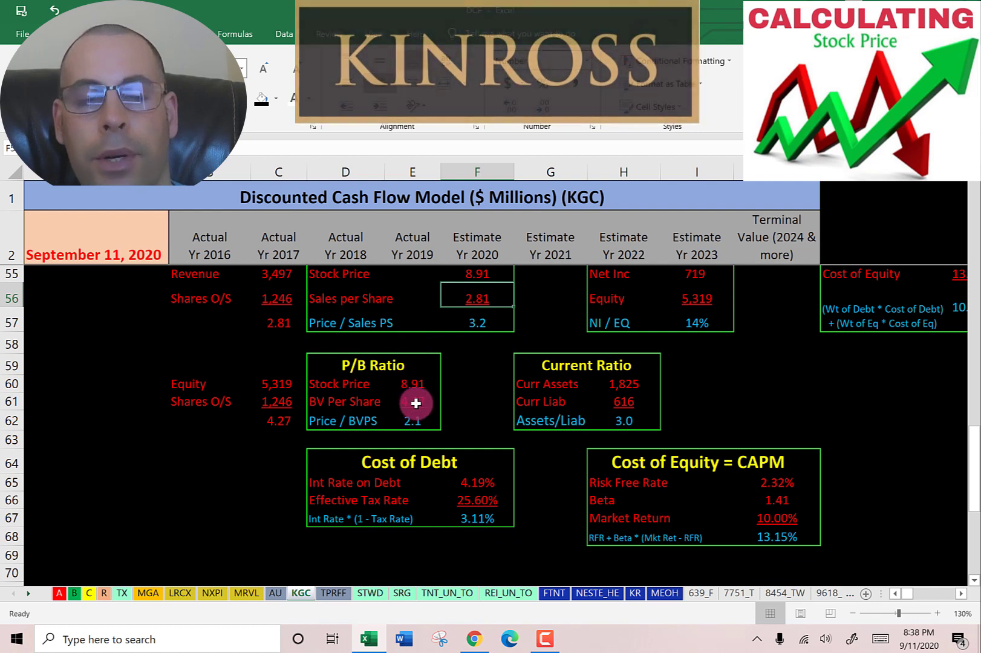
left_click(415, 403)
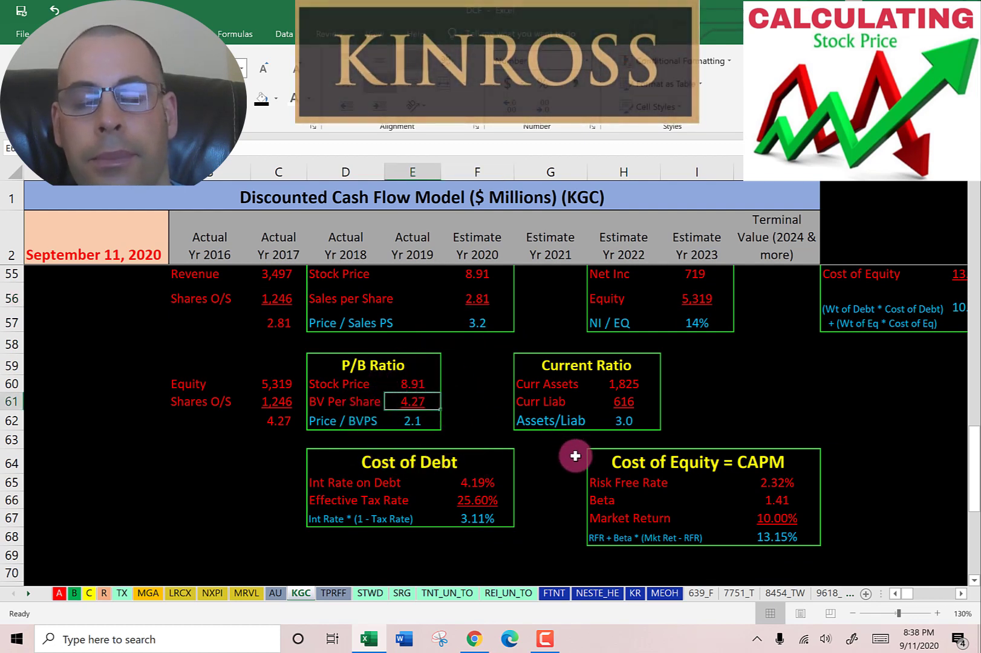
Check Kinross Gold's current ratio and interest coverage cells in the ratio summary.
scroll(564, 447, "up", 3)
scroll(565, 447, "up", 5)
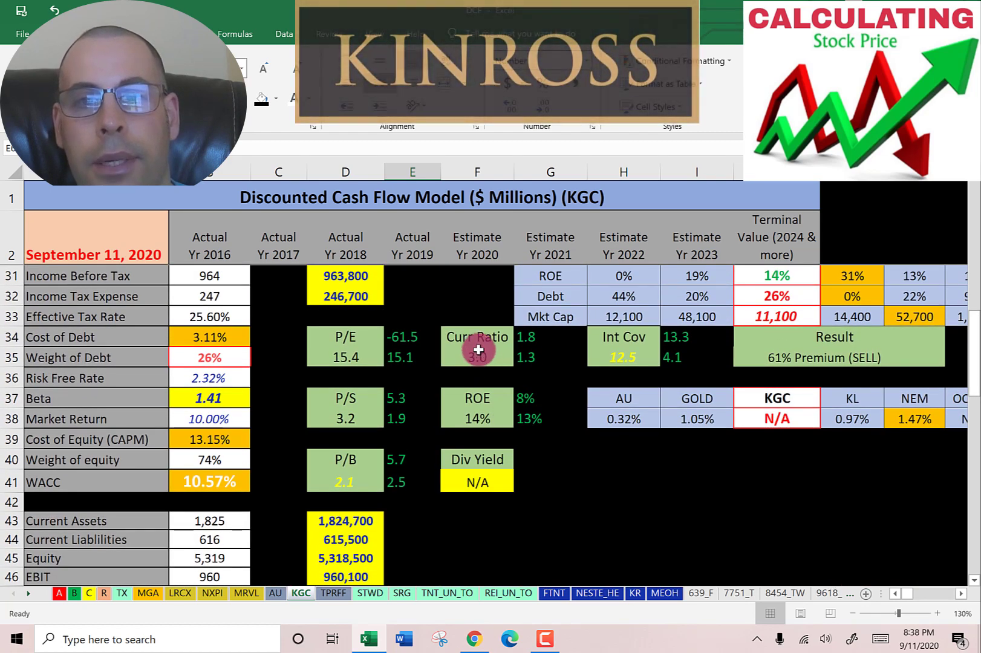
left_click(477, 355)
left_click(614, 356)
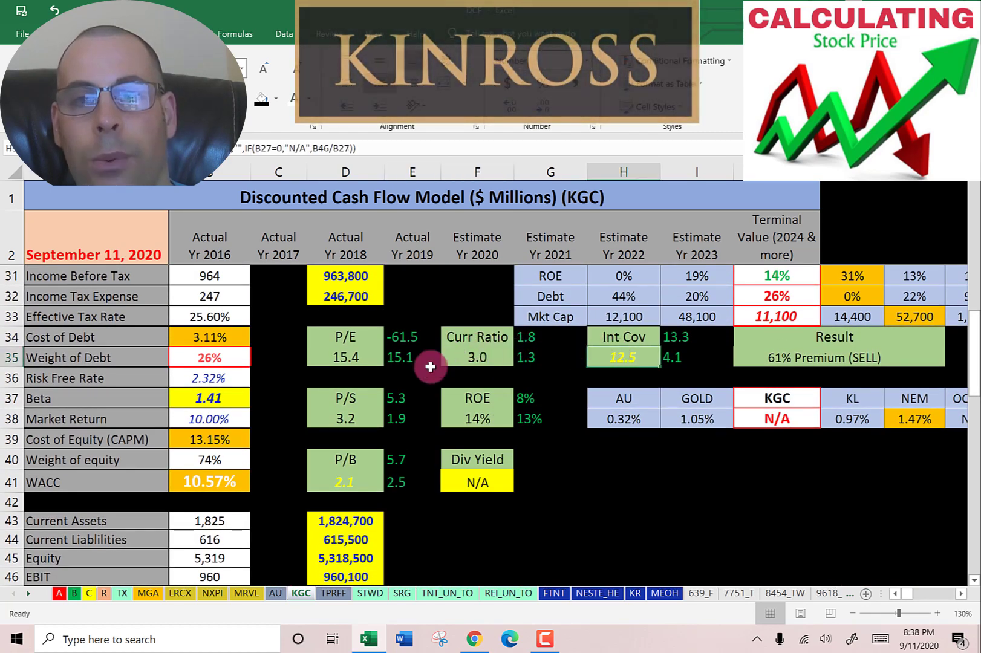
Examine the calculation boxes for the current ratio, return on equity and interest coverage ratio.
scroll(605, 398, "down", 8)
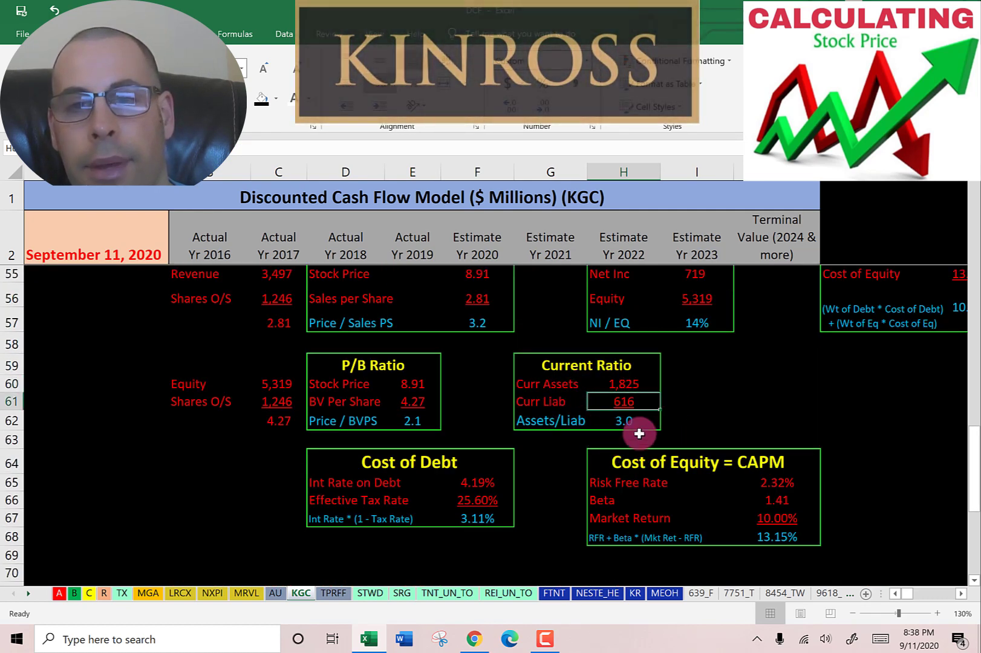
scroll(766, 399, "up", 2)
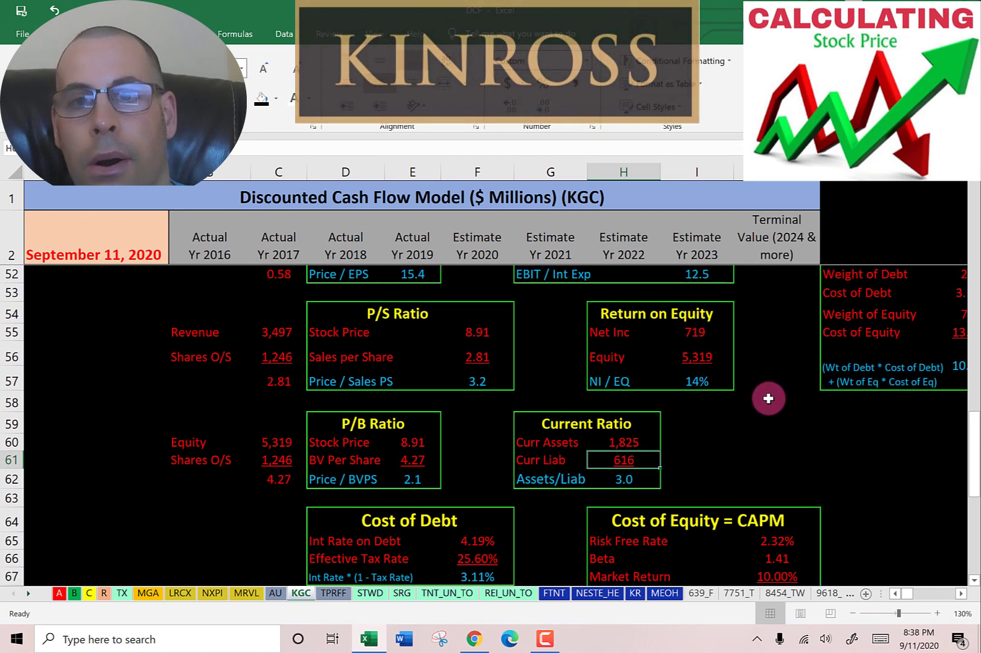
left_click(693, 396)
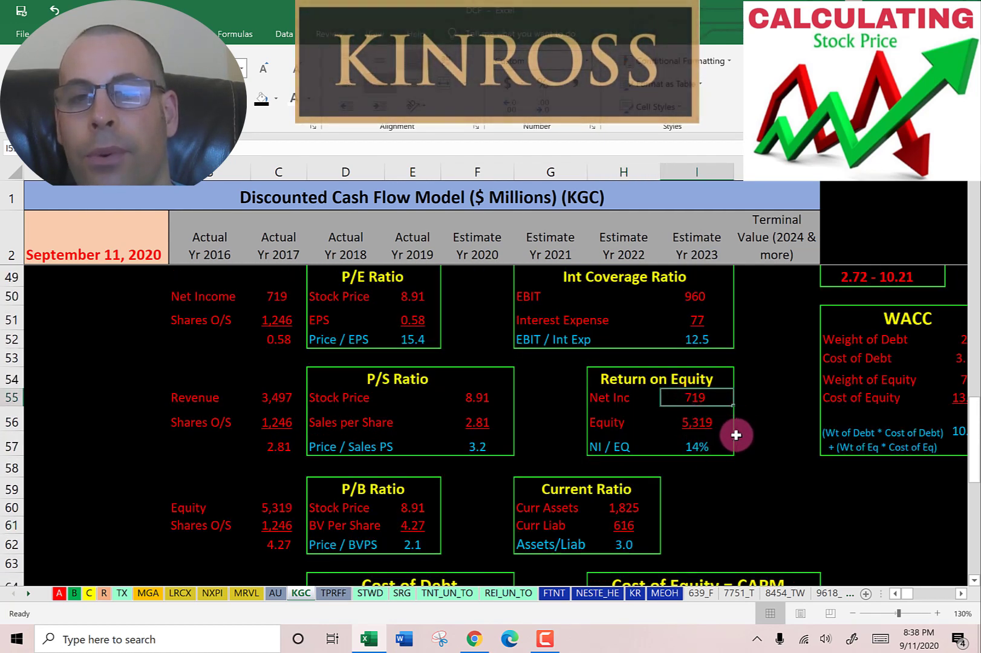
scroll(748, 410, "up", 1)
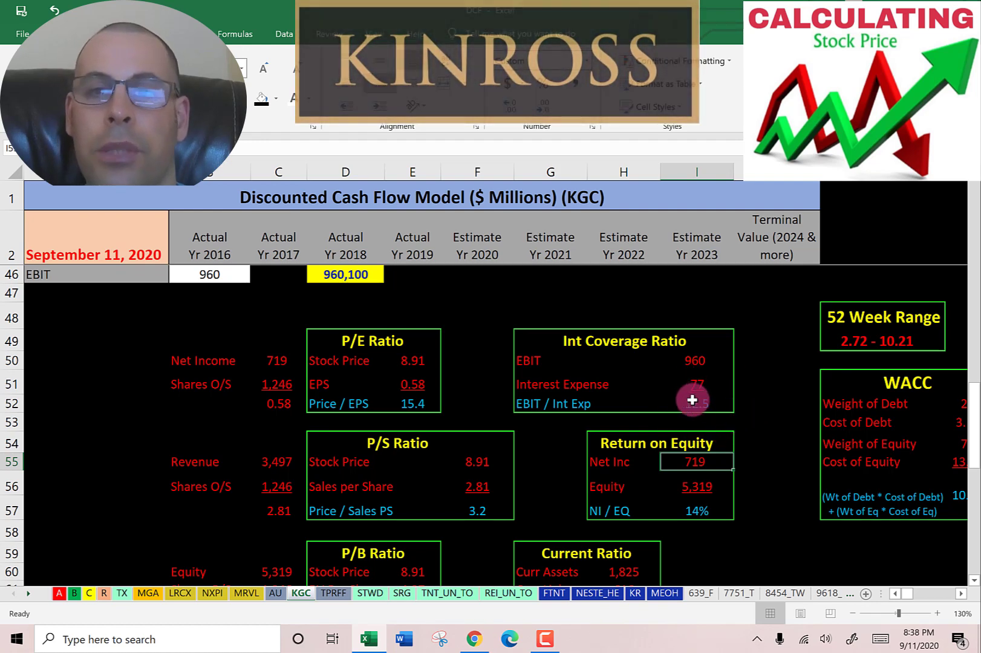
Bring the full peer comparison table into view and go through the AU, GOLD, KL, NEM and KGC tickers.
scroll(691, 401, "up", 7)
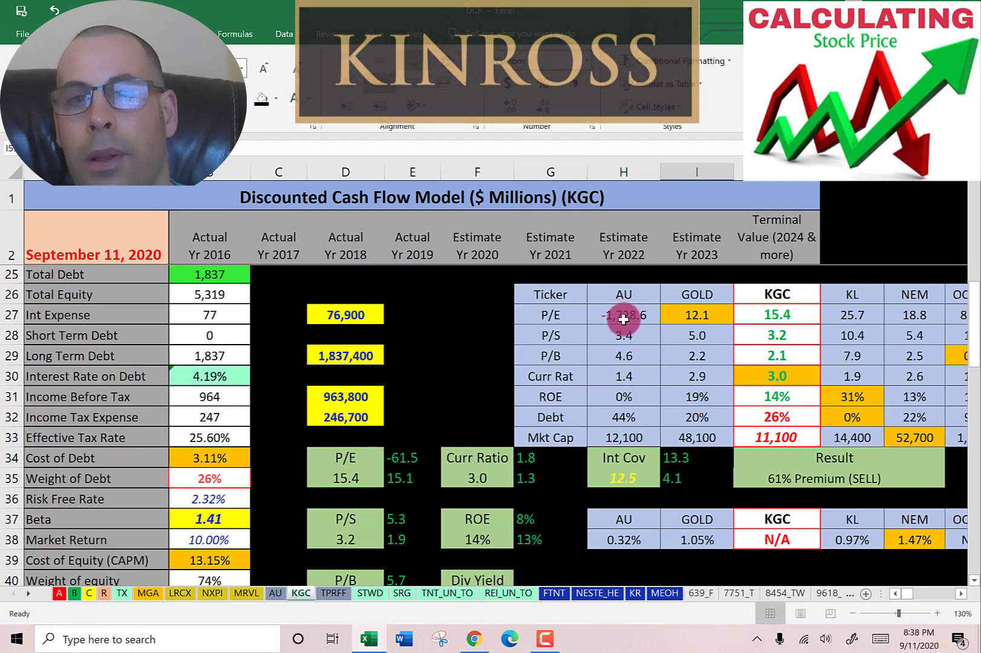
scroll(623, 319, "up", 1)
left_click(624, 374)
key("ctrl+Right")
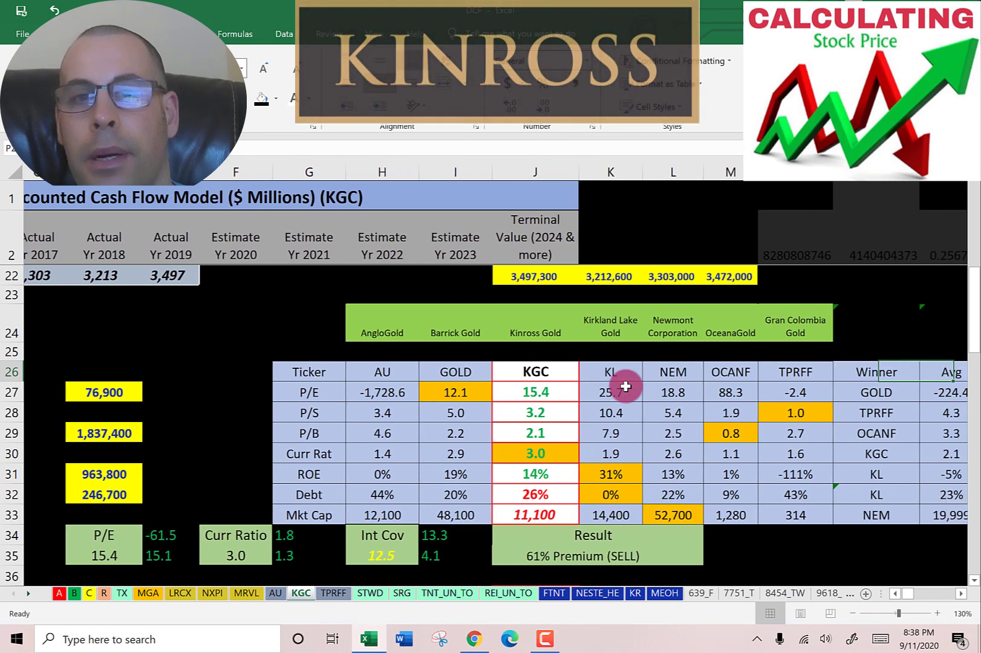
left_click(277, 376)
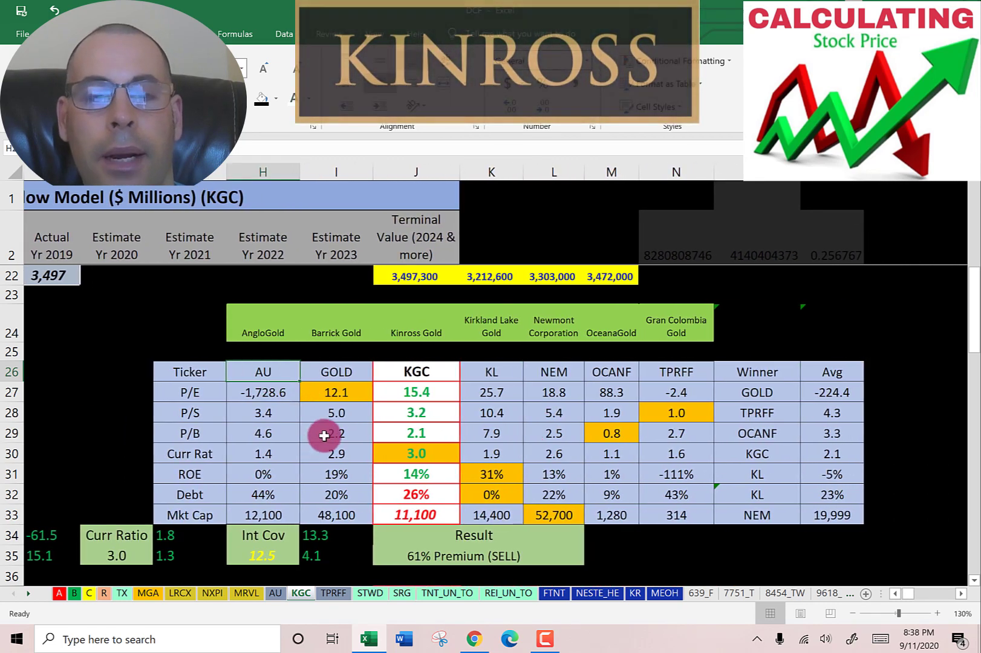
left_click(339, 368)
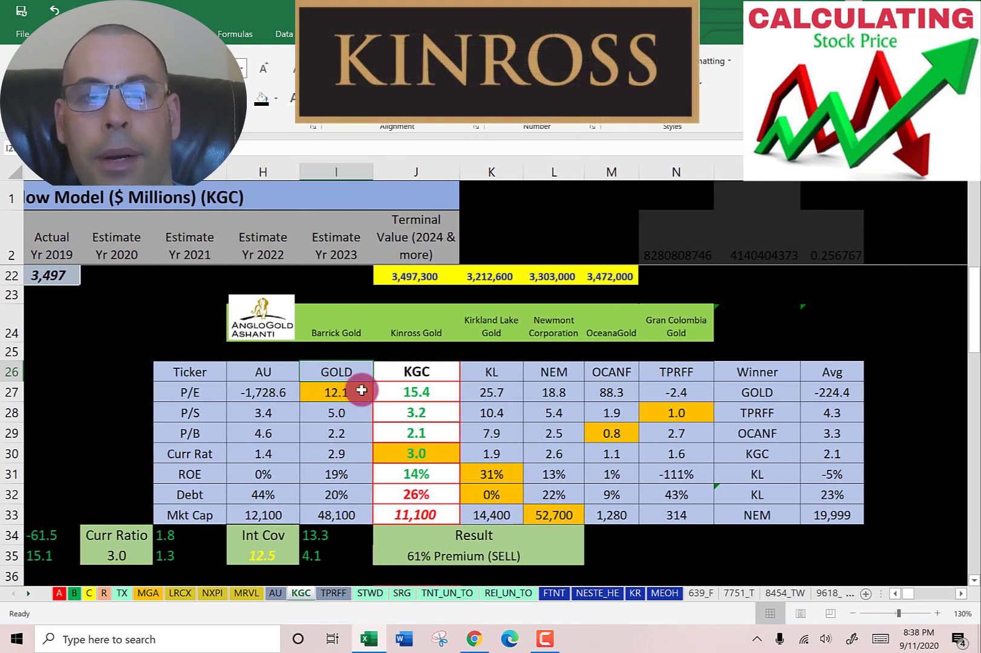
left_click(483, 374)
left_click(547, 374)
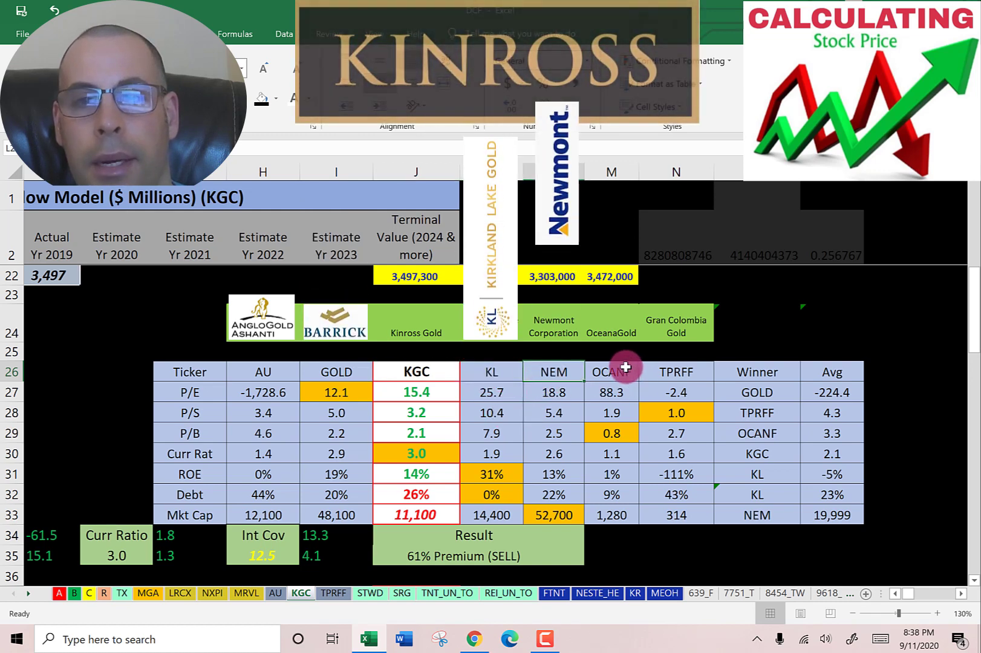
left_click(405, 366)
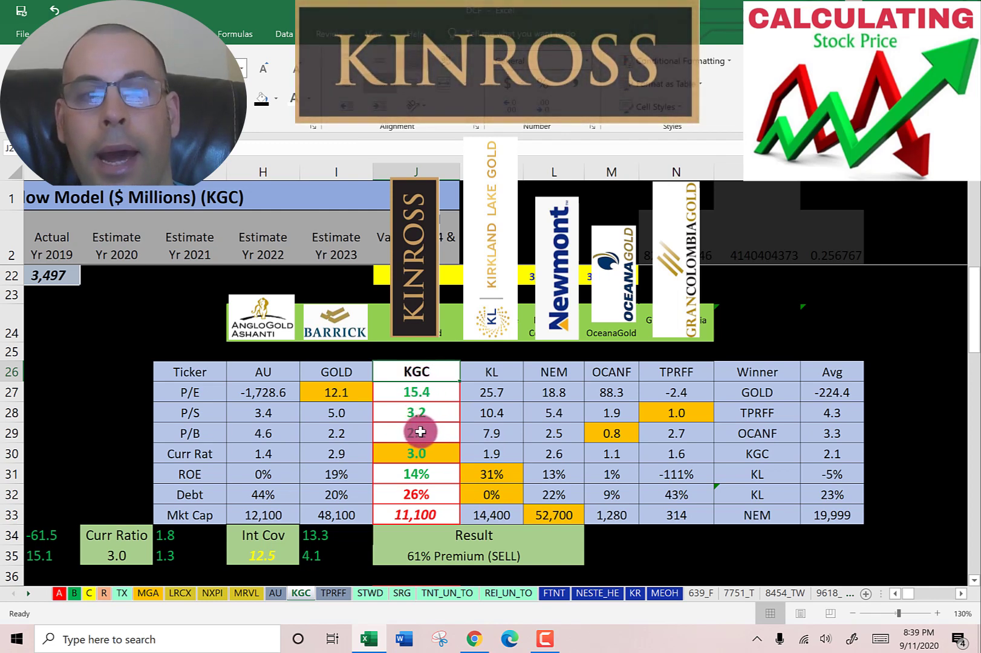
Compare Kinross Gold's current ratio, dividend yield and KGC ratio column with the peer winners and averages.
left_click(419, 451)
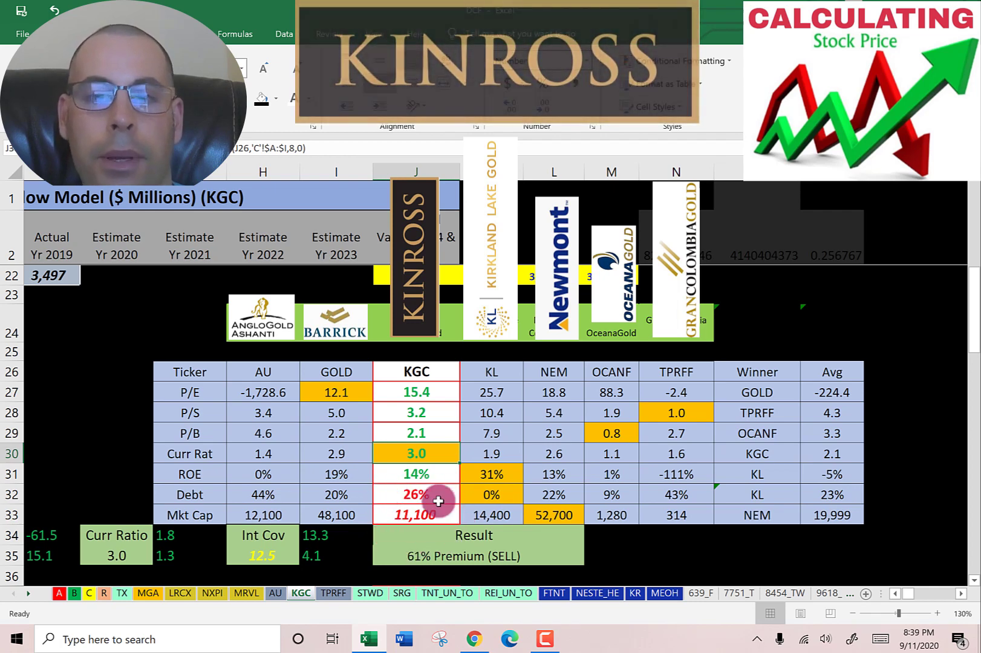
scroll(464, 426, "down", 3)
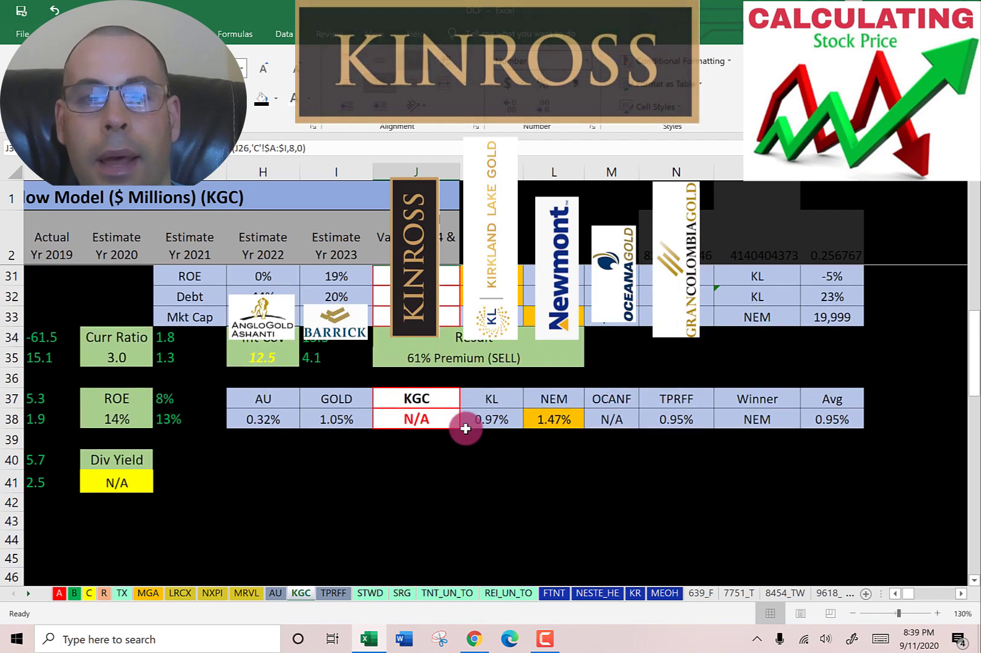
left_click(423, 423)
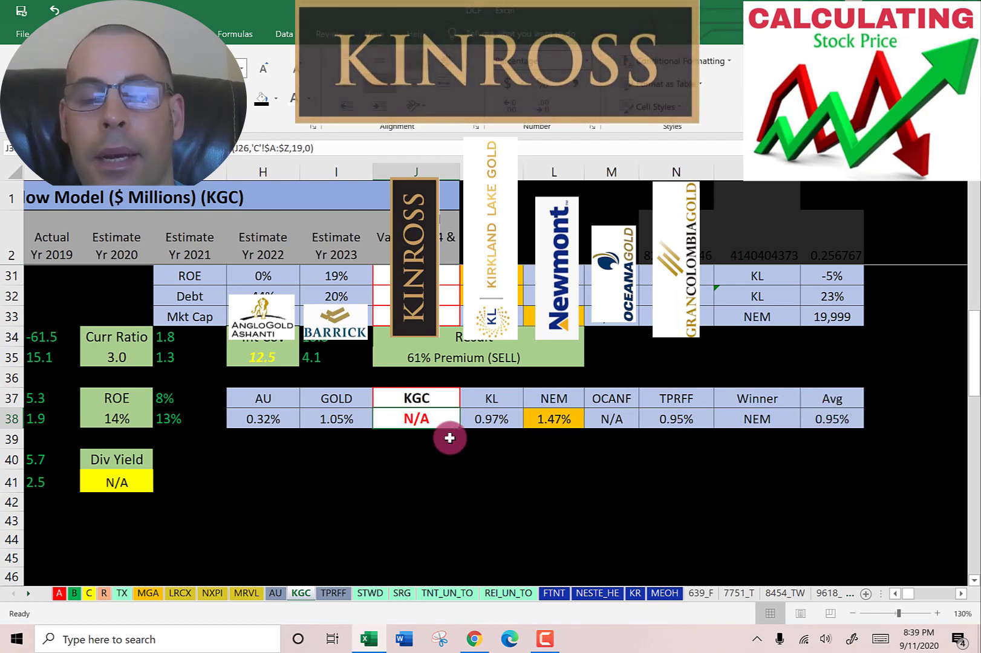
scroll(448, 460, "up", 2)
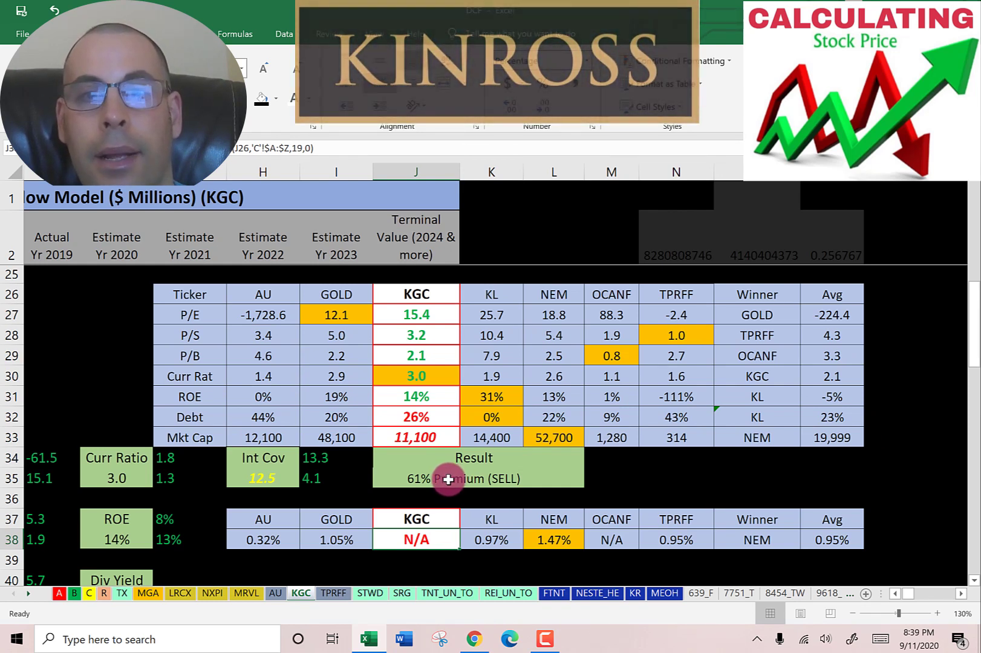
left_click_drag(427, 308, 417, 402)
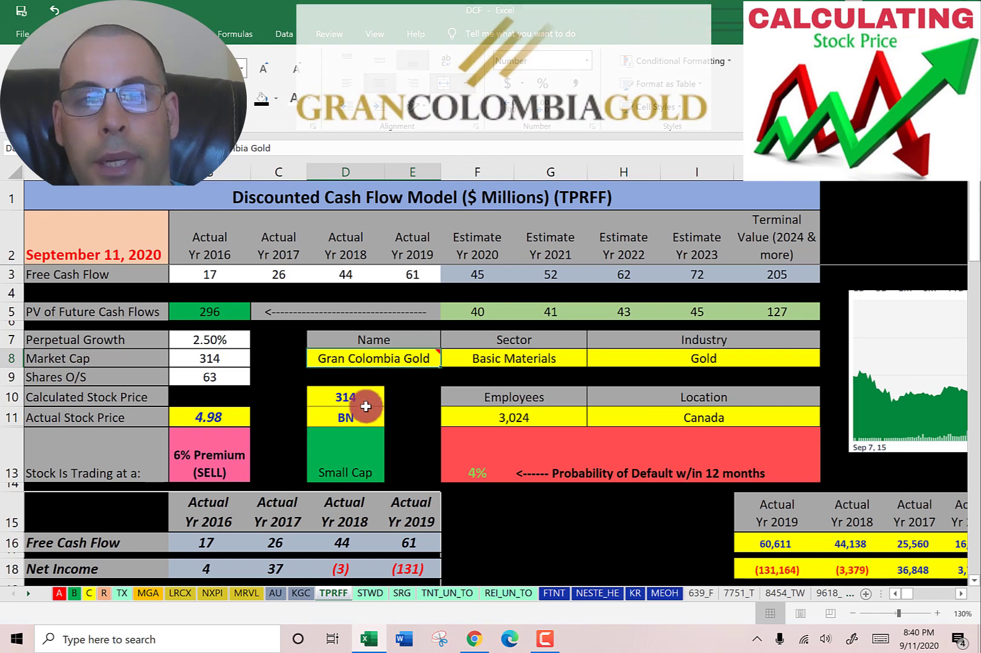
Check Gran Colombia Gold's actual stock price and go through its free cash flow for 2016 to 2019.
left_click(212, 417)
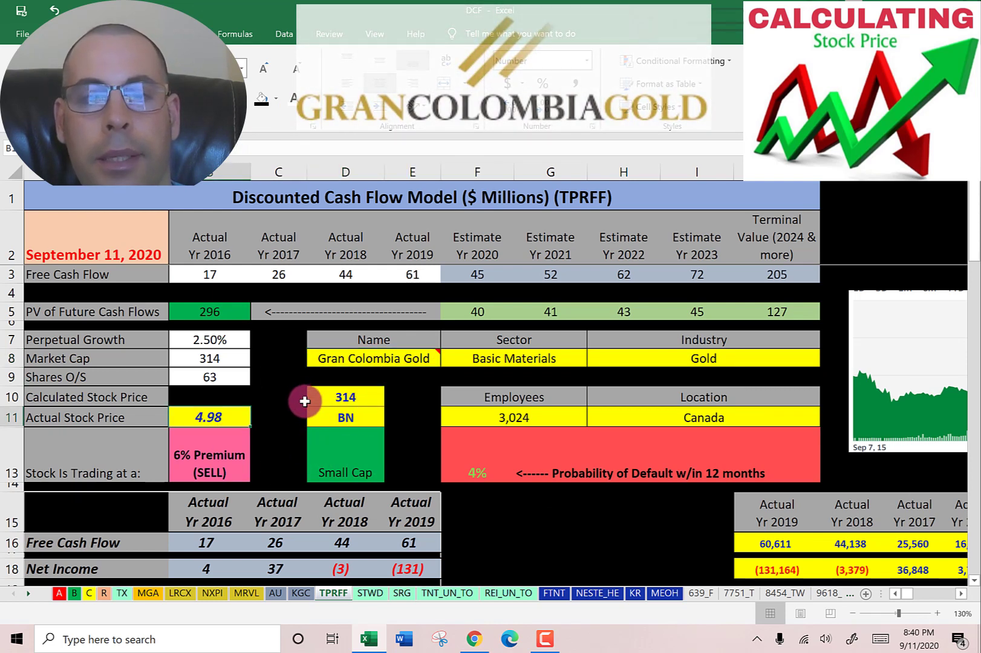
scroll(271, 348, "down", 3)
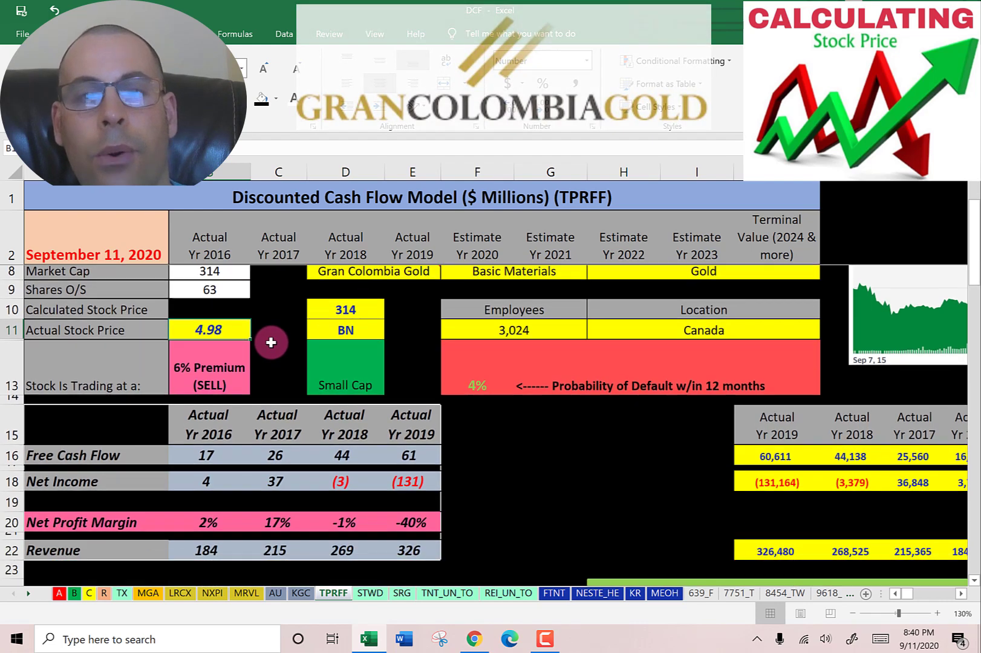
left_click(206, 384)
left_click(275, 380)
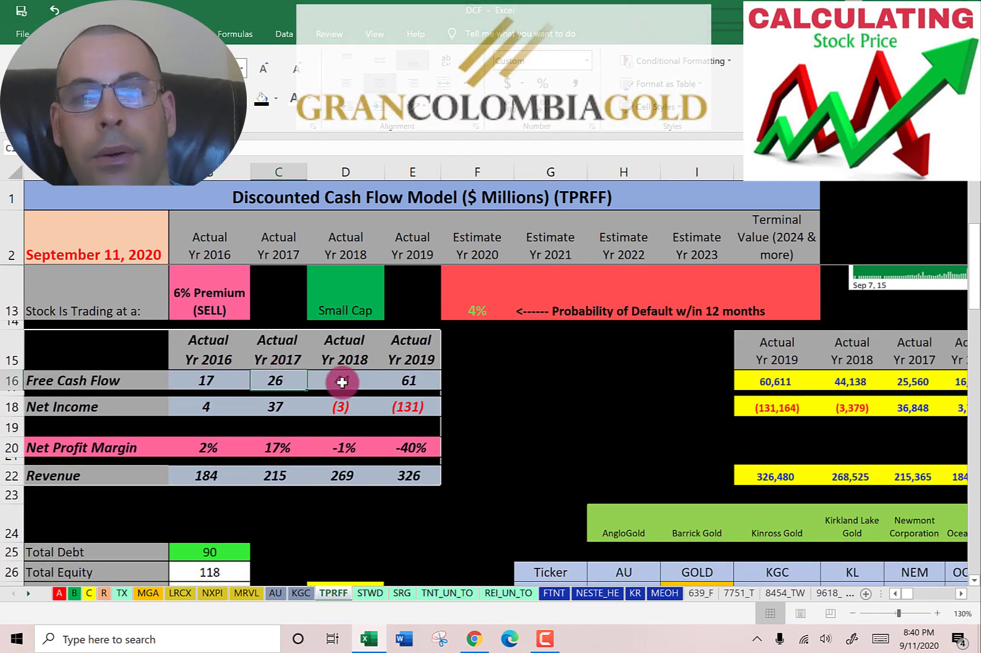
left_click(341, 380)
left_click(404, 381)
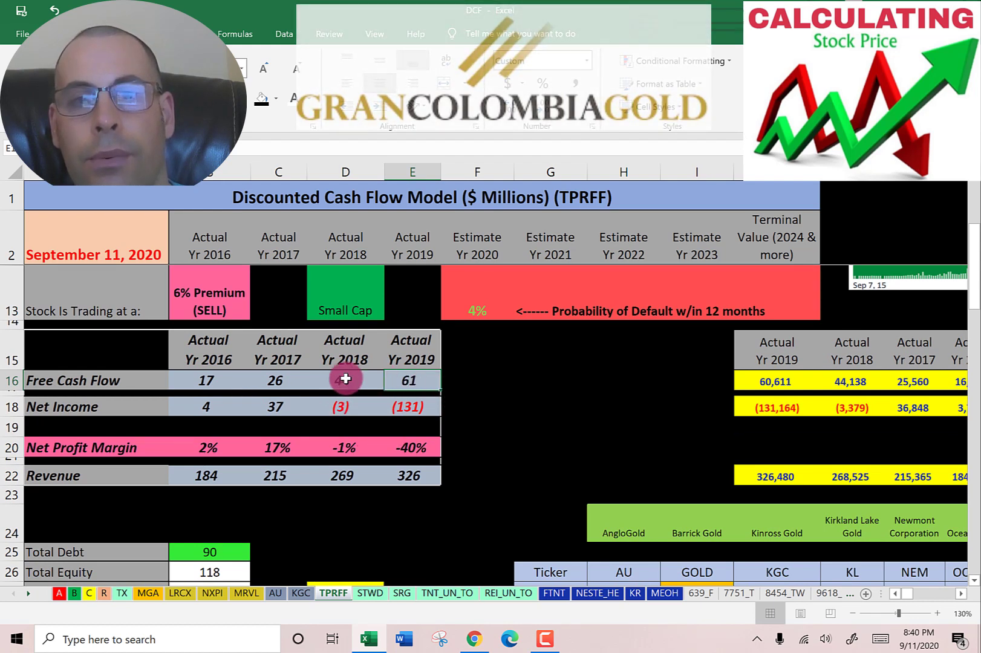
Go through Gran Colombia Gold's yearly revenue figures from 2016 to 2019.
left_click(233, 475)
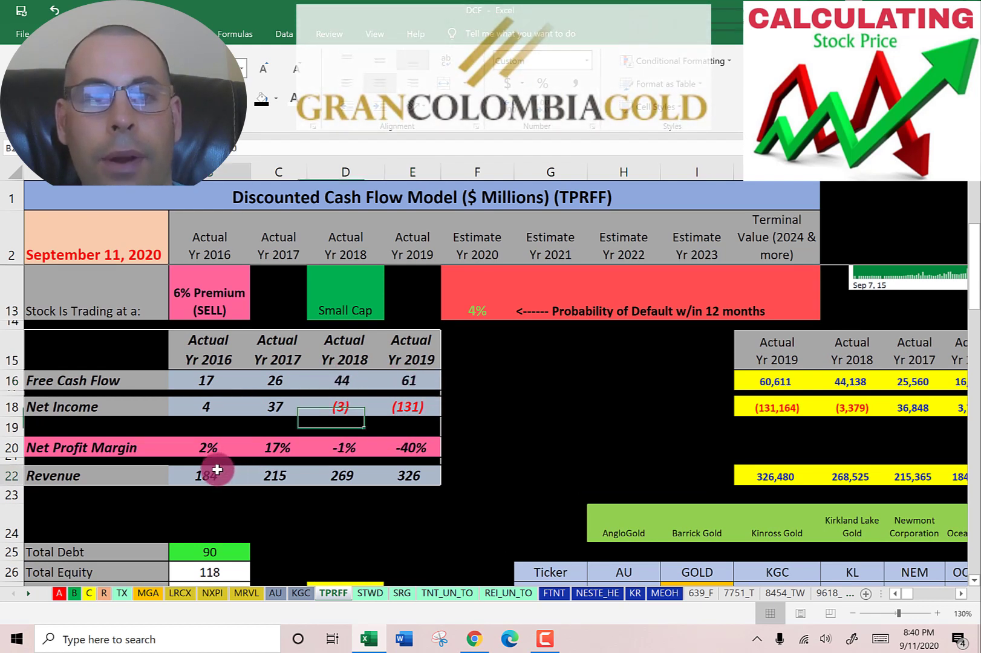
left_click(289, 475)
left_click(357, 477)
left_click(414, 477)
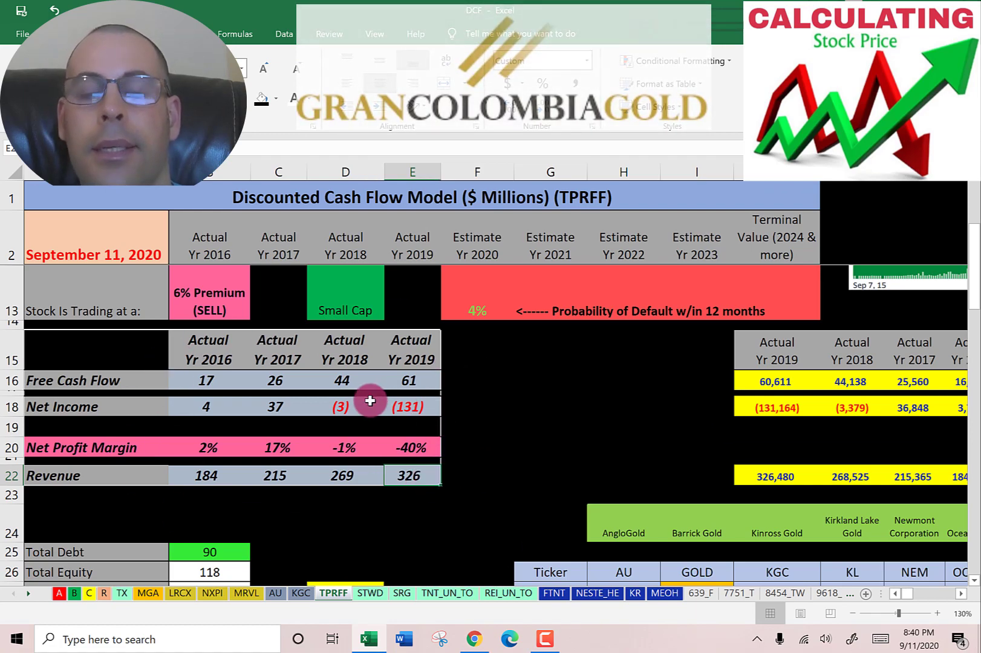
Check Gran Colombia Gold's total debt and the interest rate on debt.
scroll(370, 401, "down", 4)
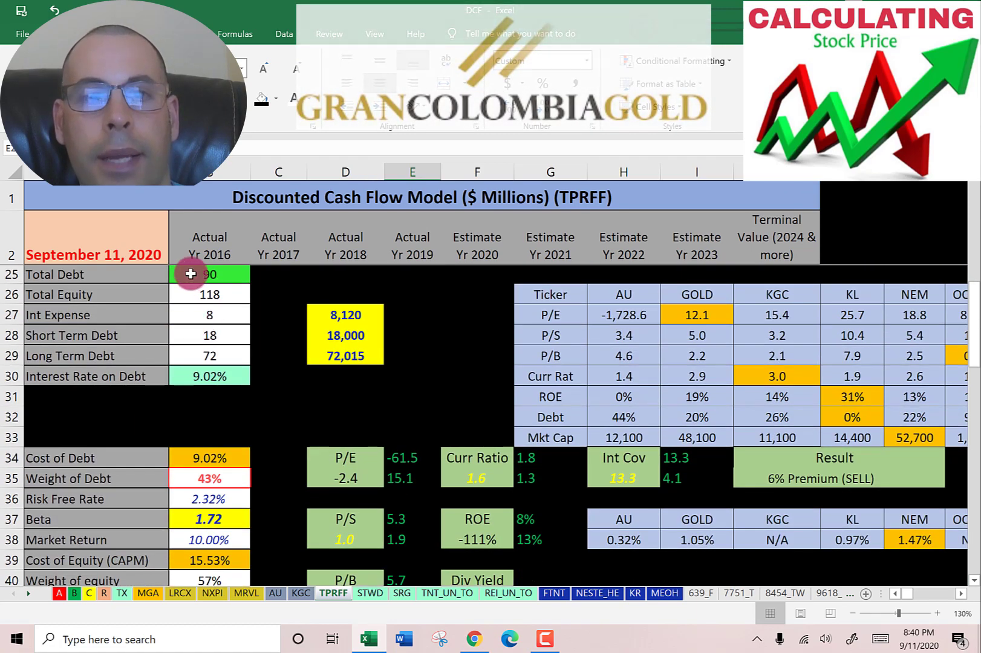
left_click(191, 274)
left_click(194, 378)
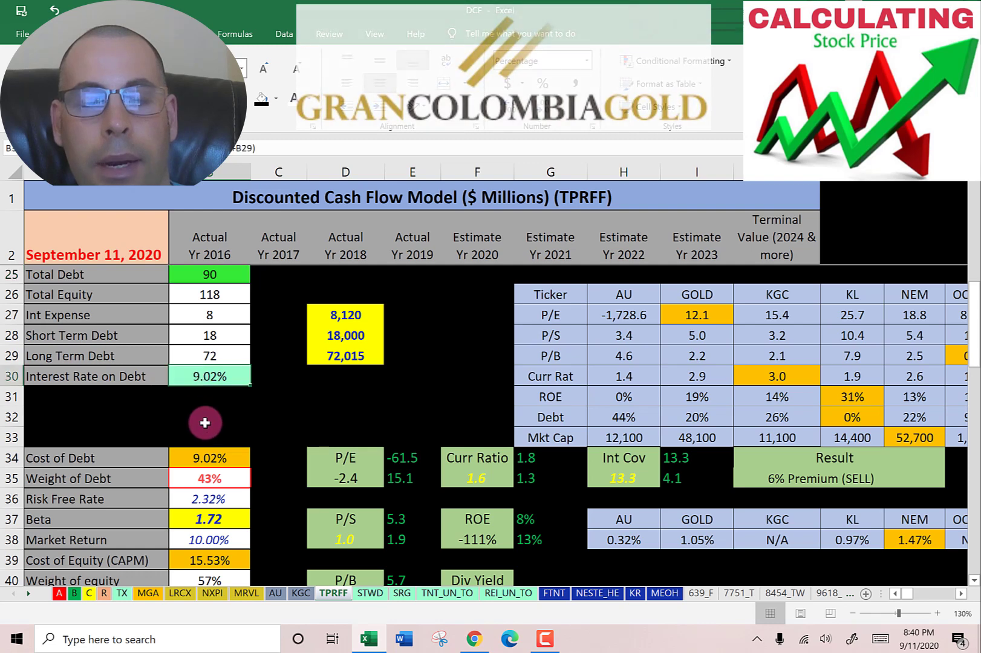
Examine the WACC inputs: weight of debt, weight of equity, beta, cost of debt and cost of equity.
scroll(179, 397, "down", 2)
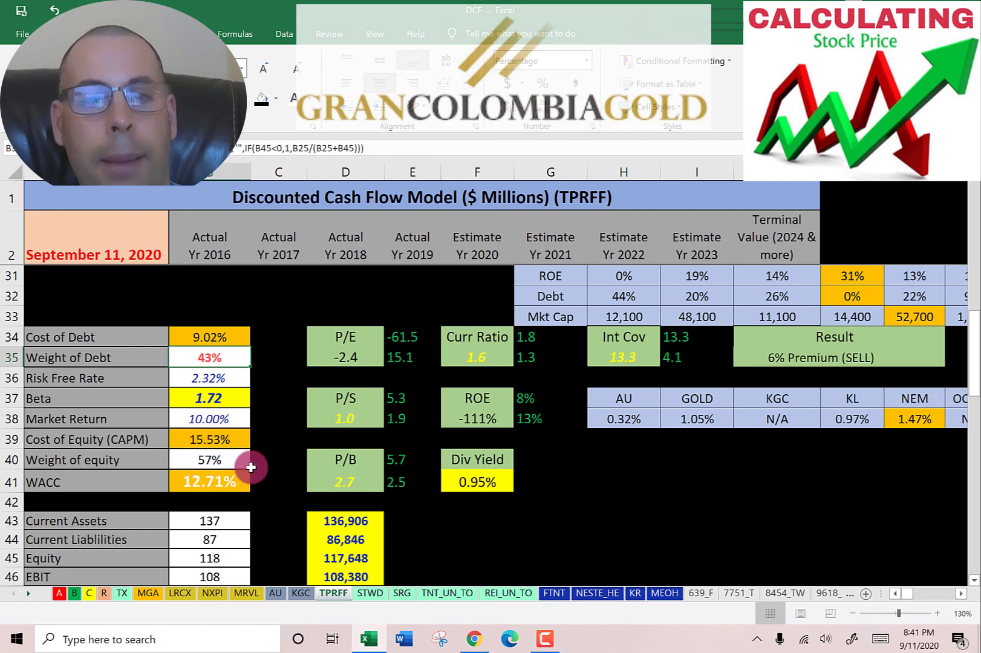
left_click(175, 458)
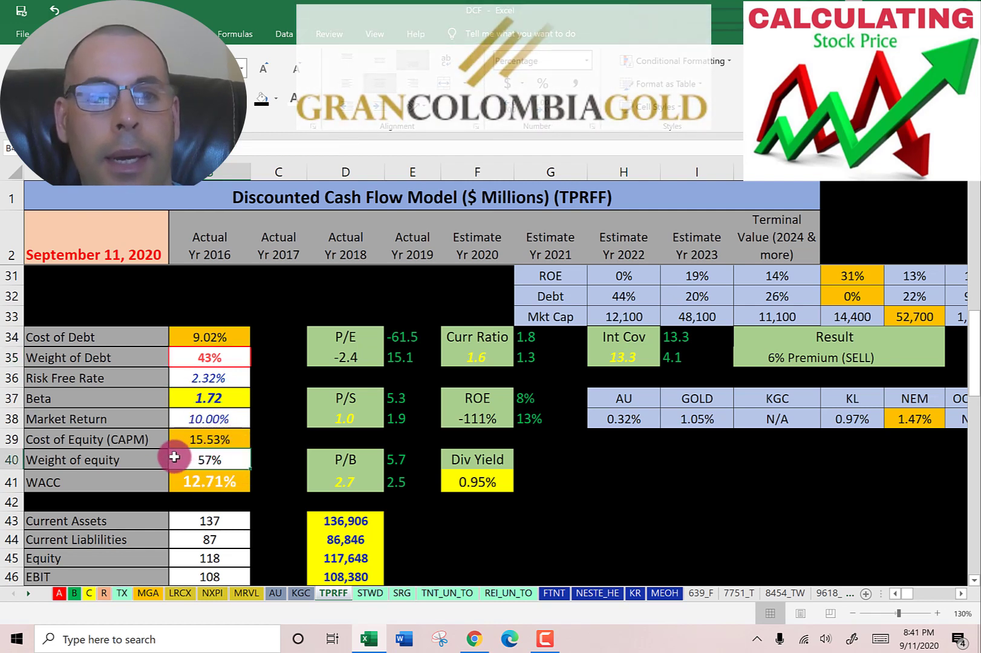
key("Up")
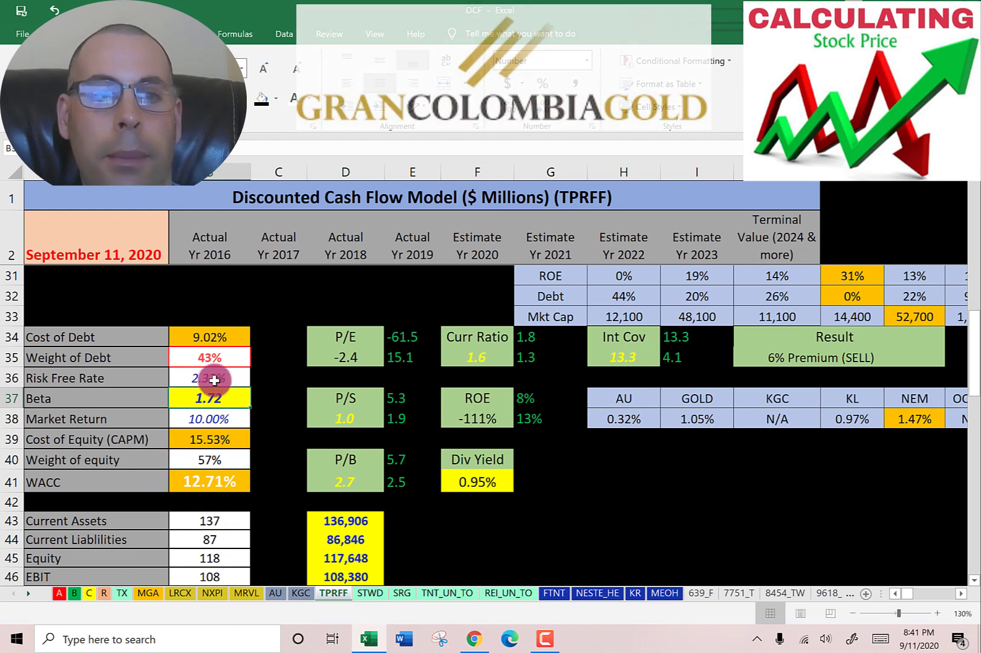
left_click(185, 336)
left_click(180, 436)
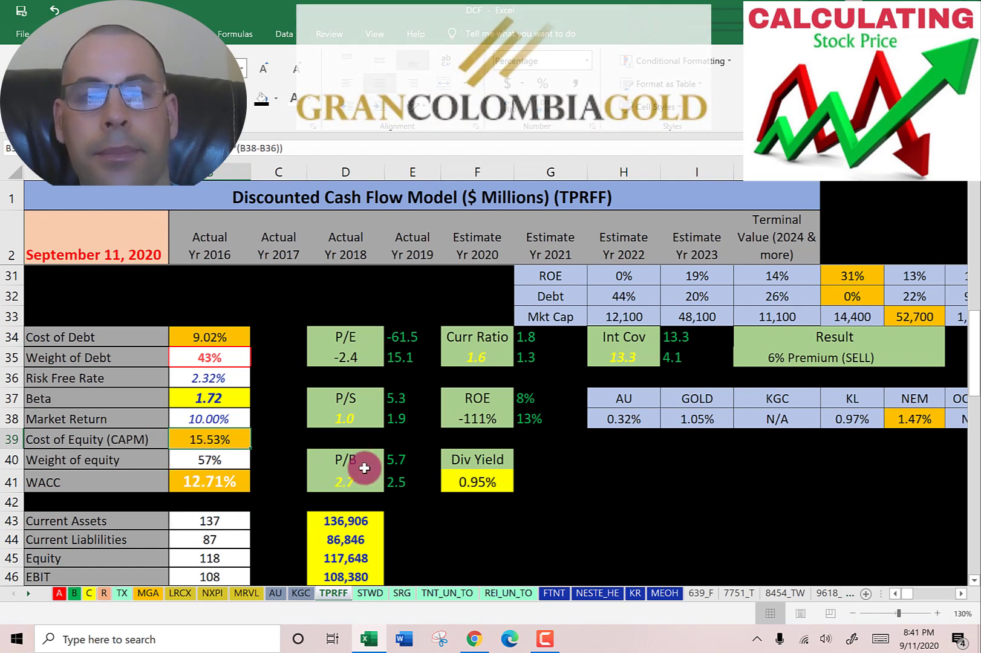
Go through the estimated free cash flow values for 2020 to 2023 in the discounted cash flow model.
scroll(378, 452, "up", 6)
scroll(375, 423, "up", 3)
left_click(468, 276)
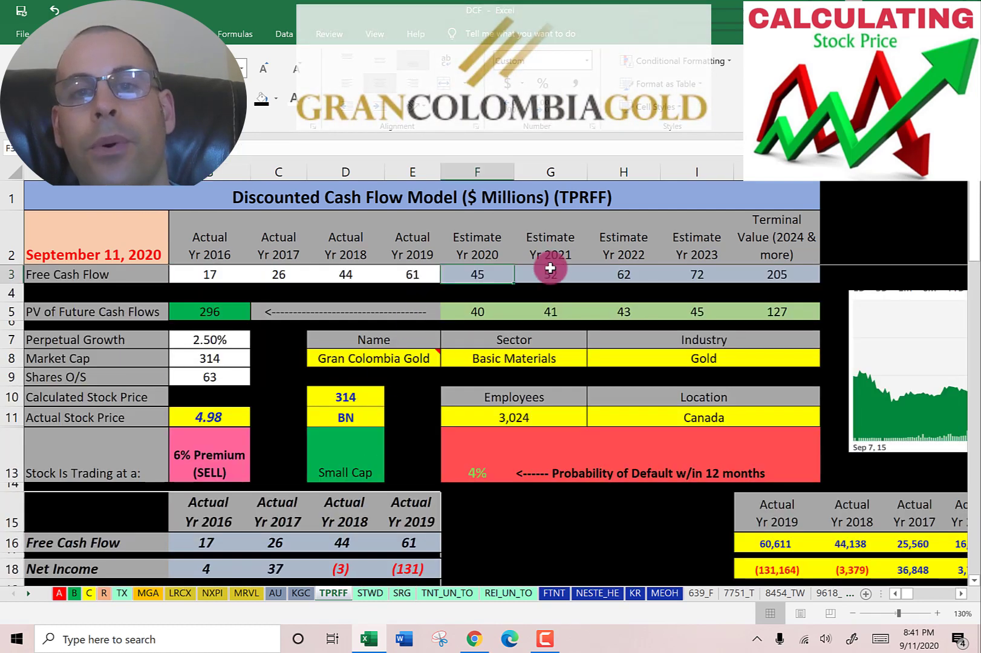
left_click(551, 274)
left_click(617, 274)
left_click(693, 272)
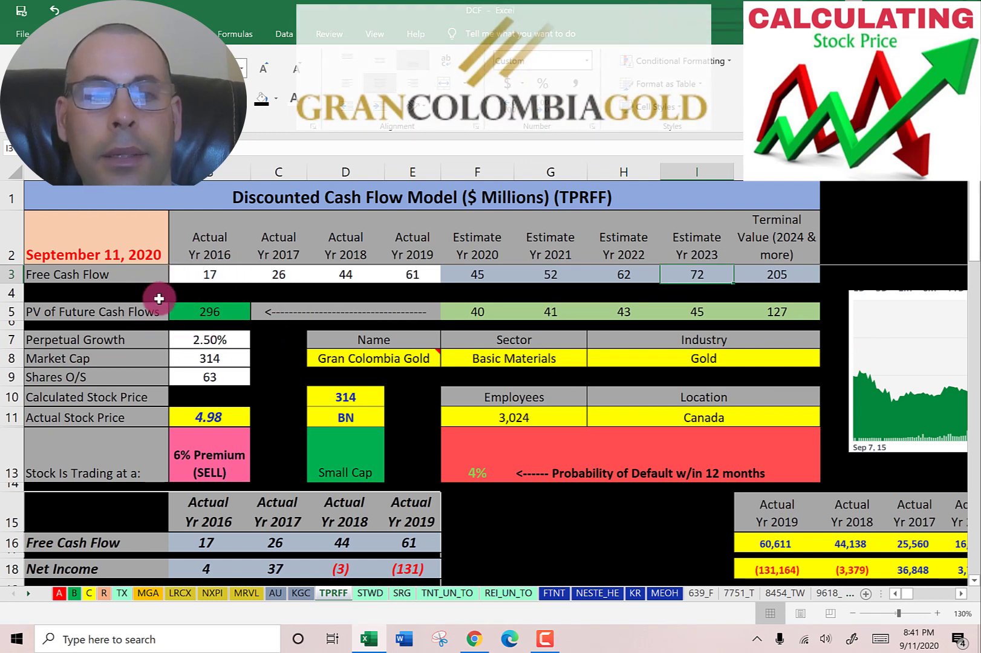
Reveal Gran Colombia Gold's calculated stock price and compare it with the share price versus fair value chart in Chrome.
left_click(205, 402)
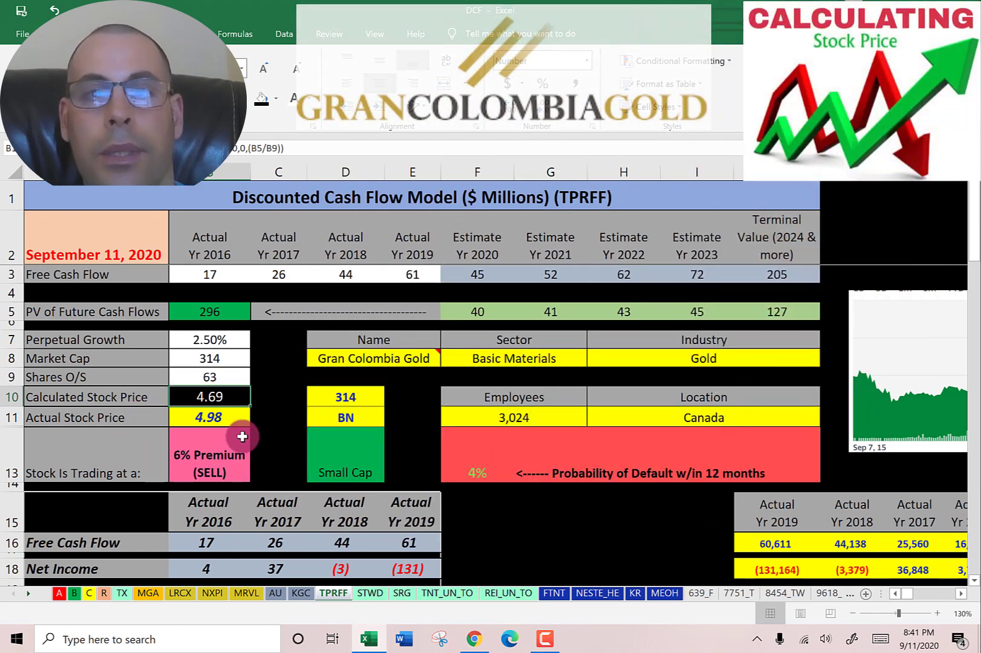
key("alt+Tab")
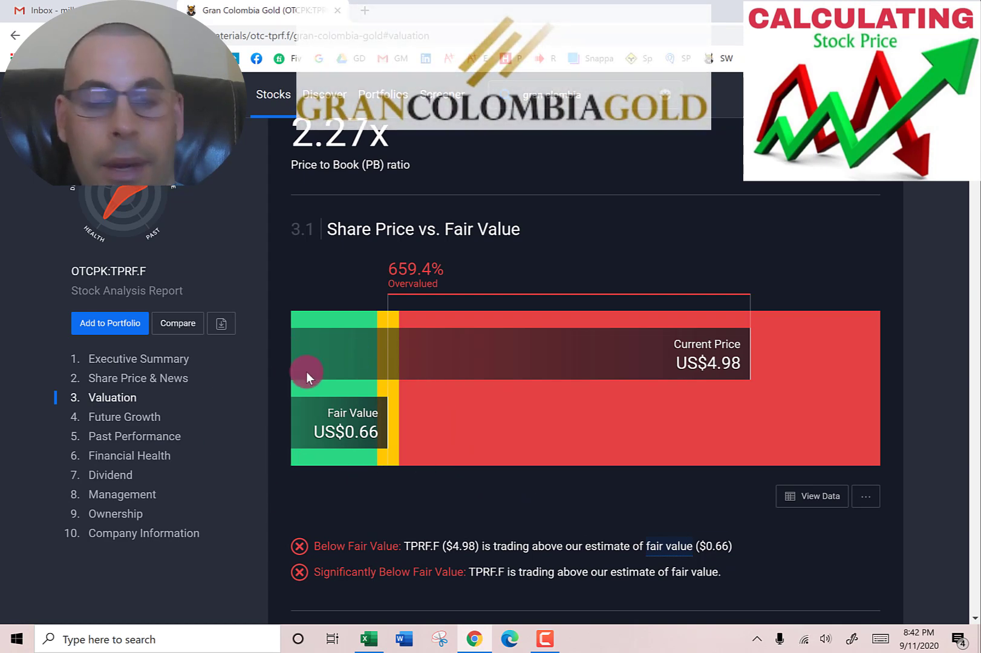
Return to the Excel workbook and delete the share price chart picture from the TPRFF sheet.
key("alt+Tab")
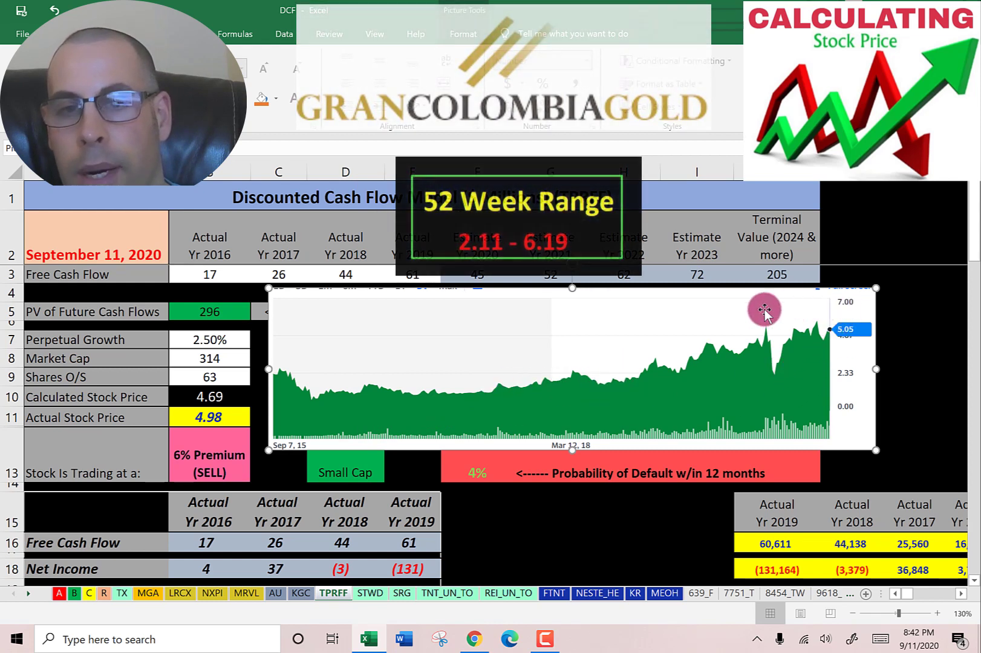
key("Delete")
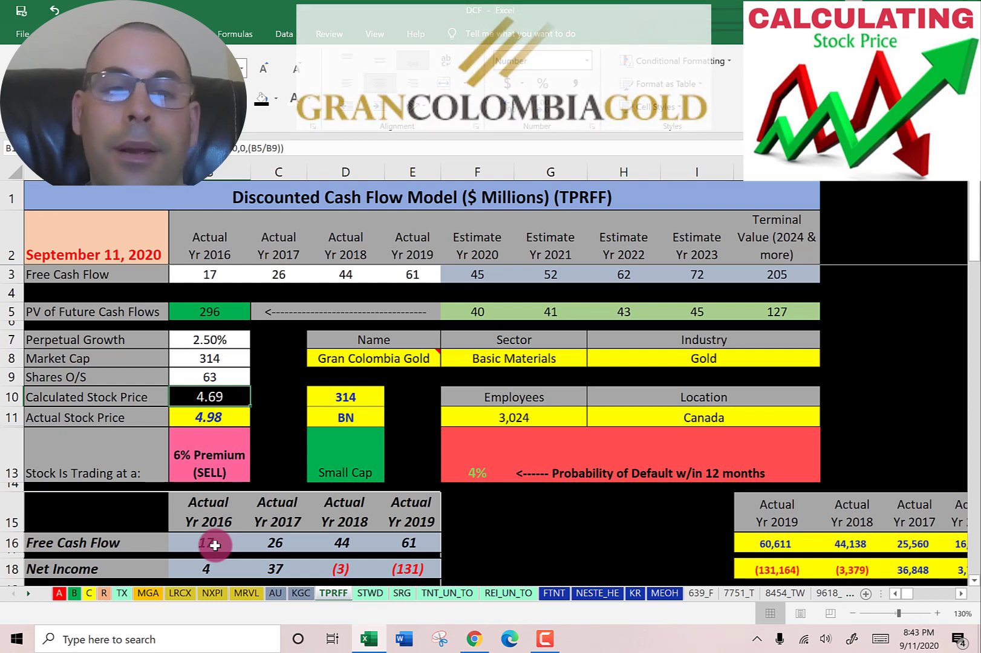
Check Gran Colombia Gold's P/E, P/S and P/B cells in the ratio summary.
scroll(526, 326, "down", 9)
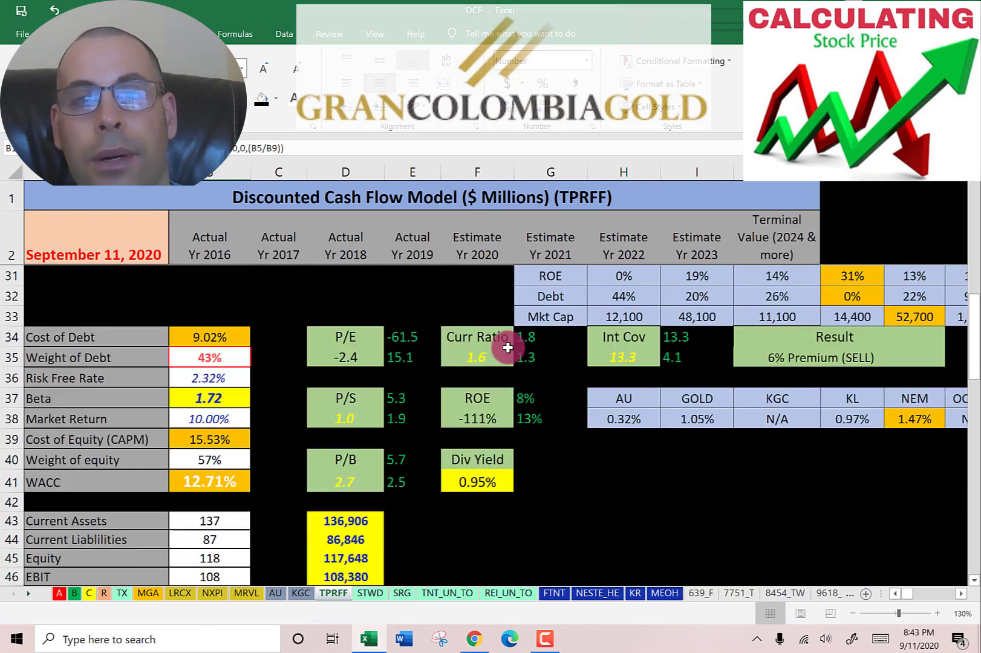
scroll(506, 345, "down", 1)
left_click(340, 294)
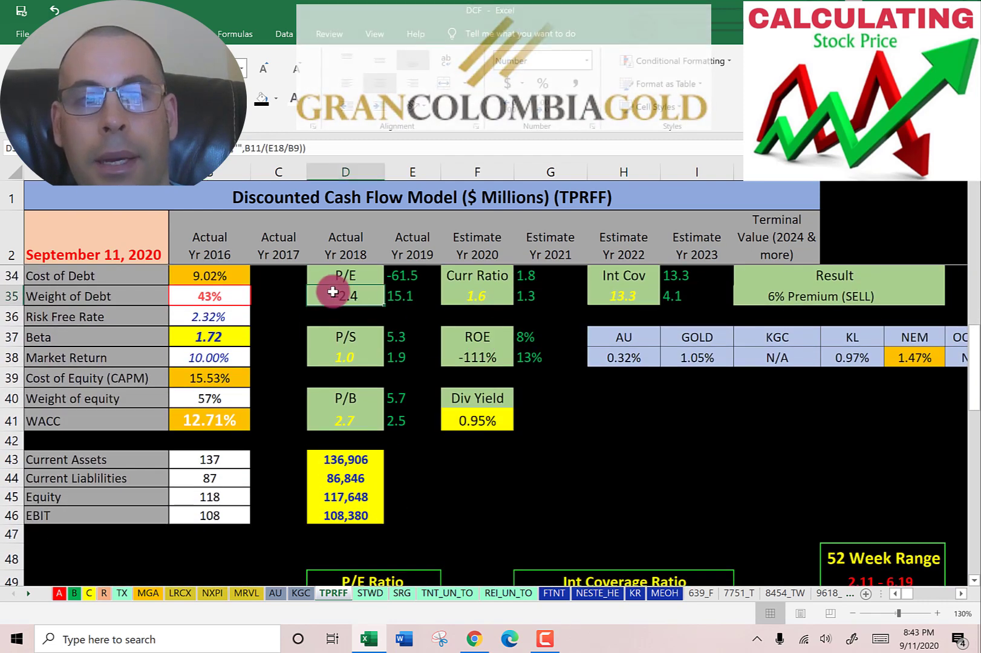
left_click(341, 357)
left_click(337, 422)
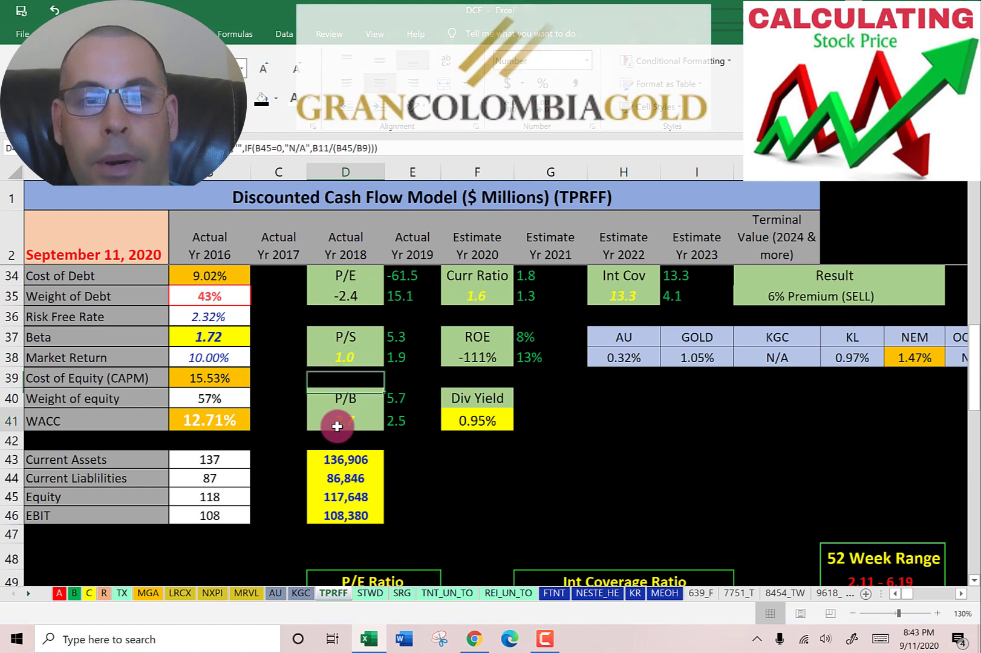
Examine the calculation boxes for the P/E, P/S and P/B ratios below the summary.
scroll(387, 402, "down", 2)
scroll(390, 404, "down", 1)
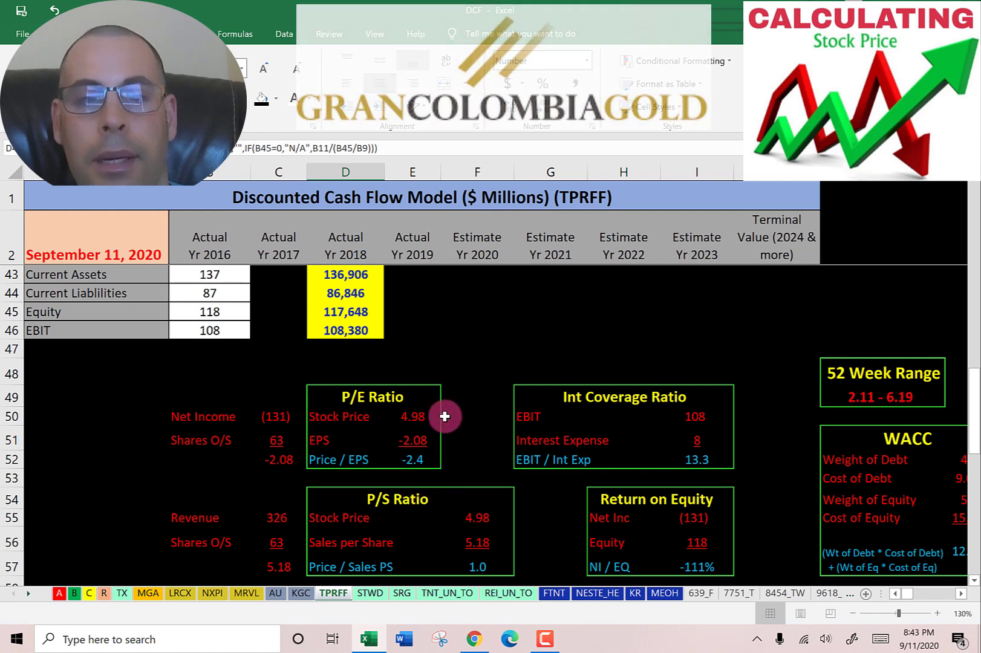
scroll(444, 416, "down", 3)
left_click(444, 331)
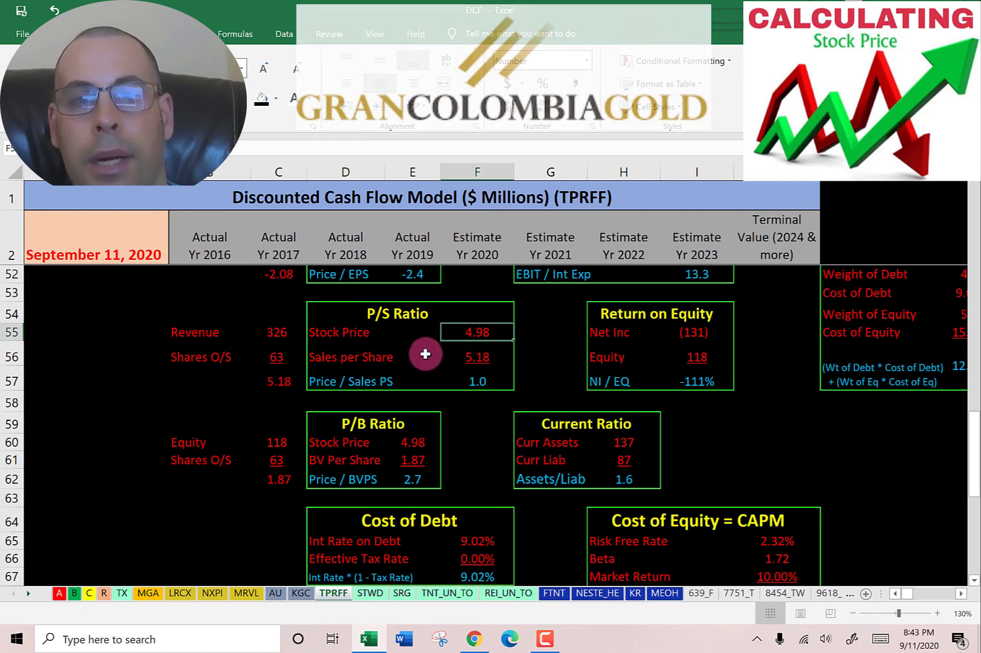
left_click(426, 362)
left_click(429, 379)
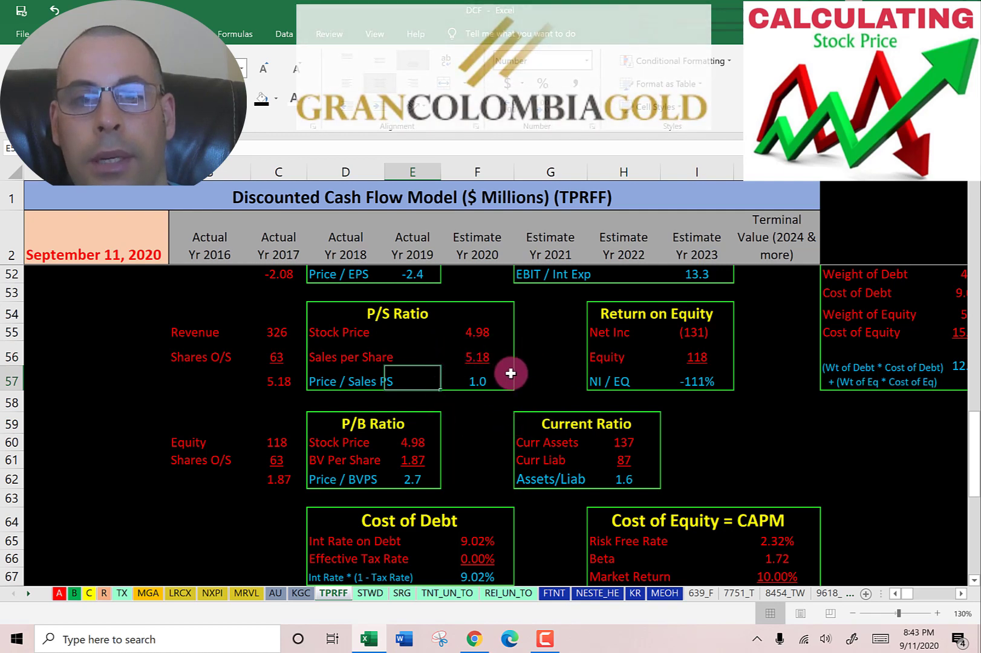
scroll(362, 389, "down", 1)
left_click(362, 389)
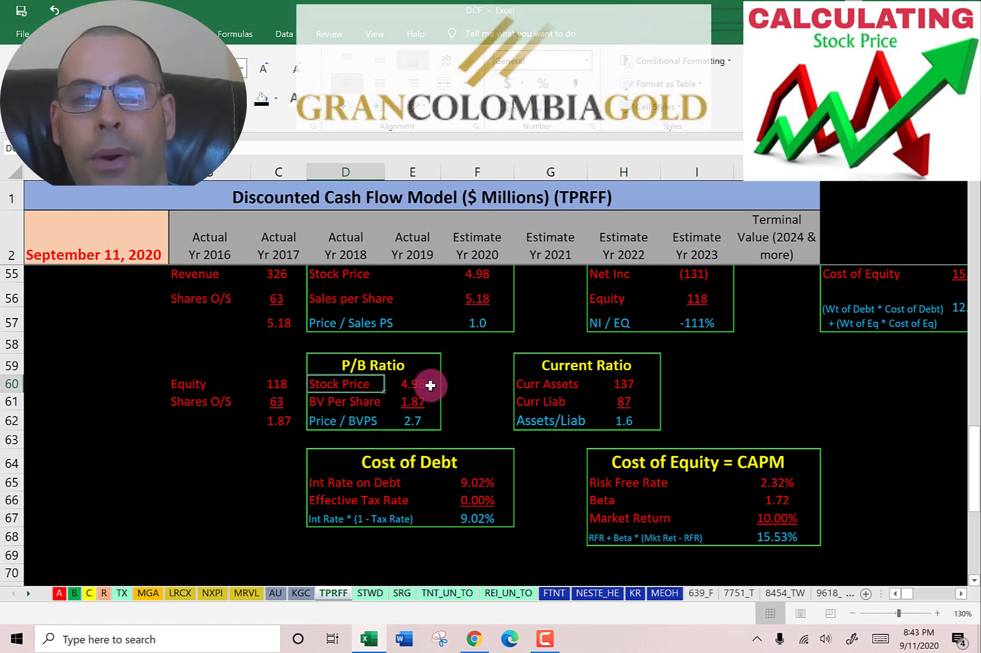
Check Gran Colombia Gold's current ratio and interest coverage cells in the ratio summary.
scroll(569, 416, "up", 10)
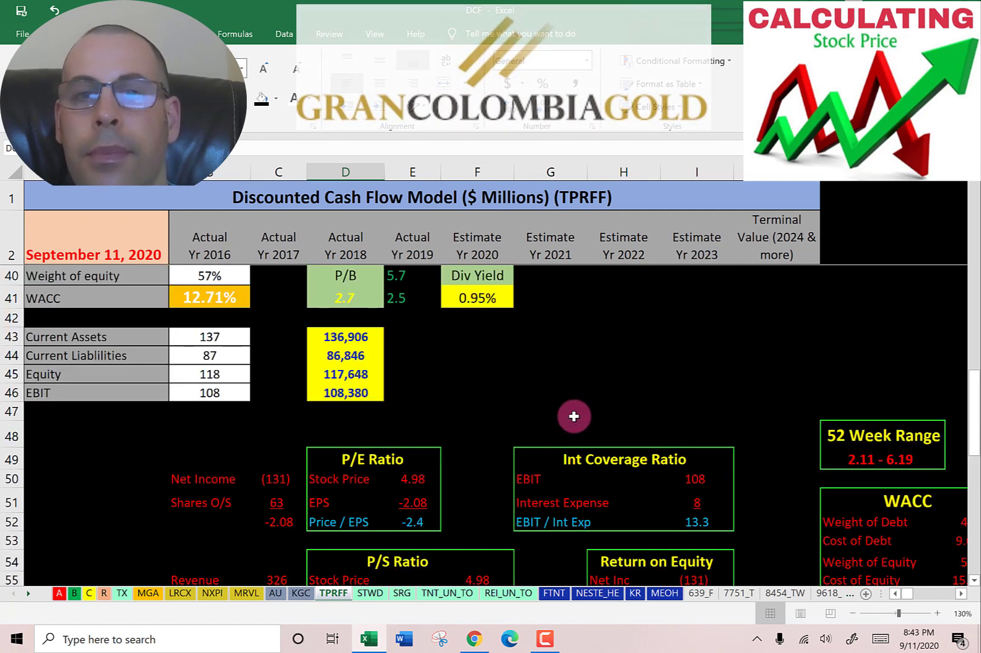
scroll(569, 416, "down", 2)
left_click(488, 362)
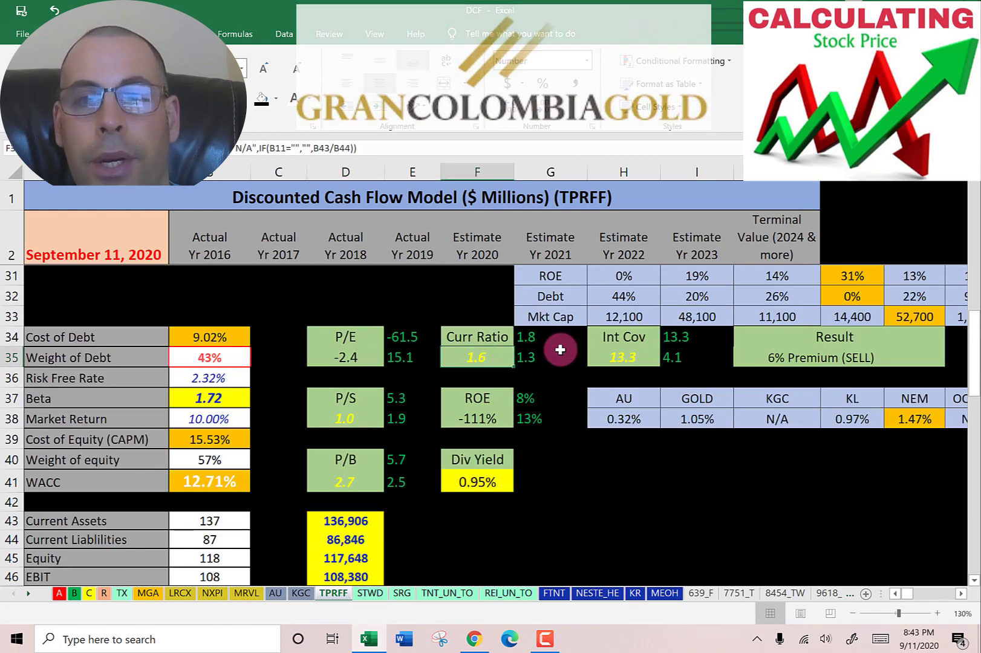
left_click(623, 355)
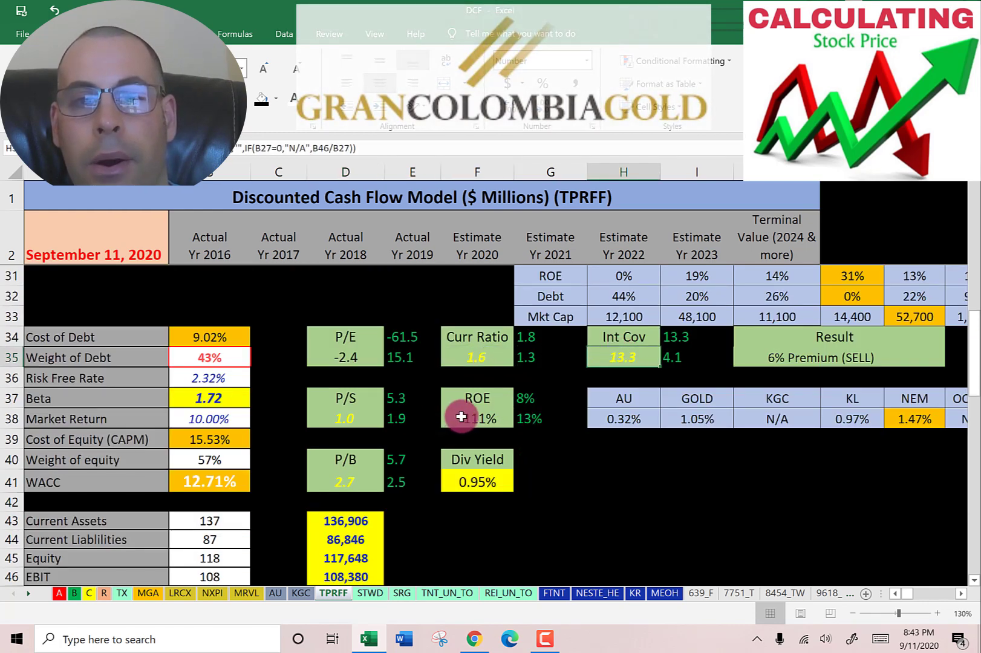
Examine Gran Colombia Gold's calculation boxes for the current ratio, return on equity and interest coverage ratio.
scroll(624, 423, "down", 8)
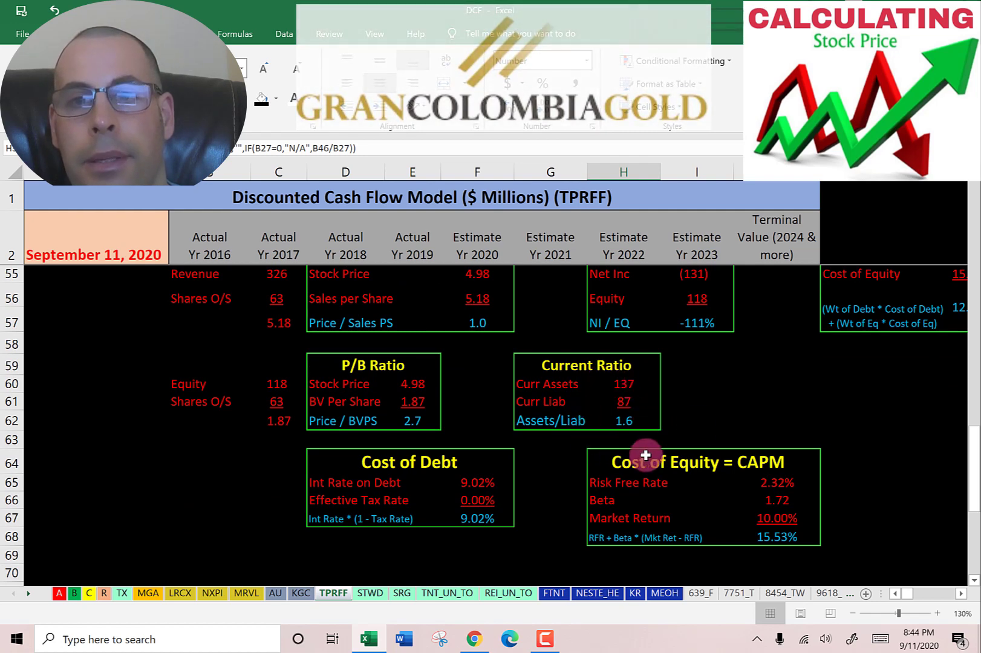
scroll(645, 455, "up", 3)
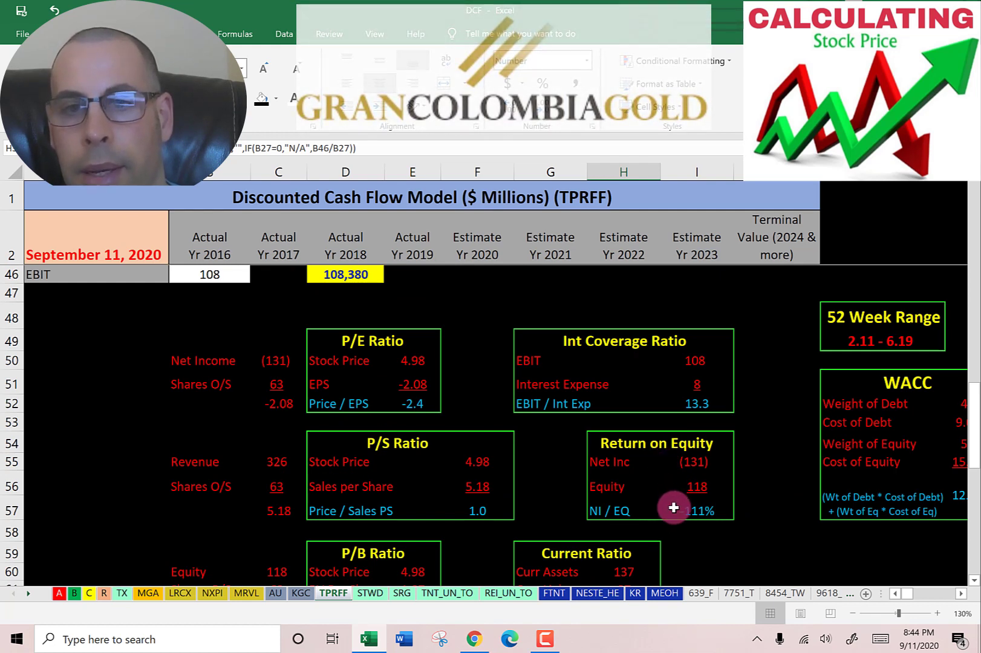
left_click(661, 359)
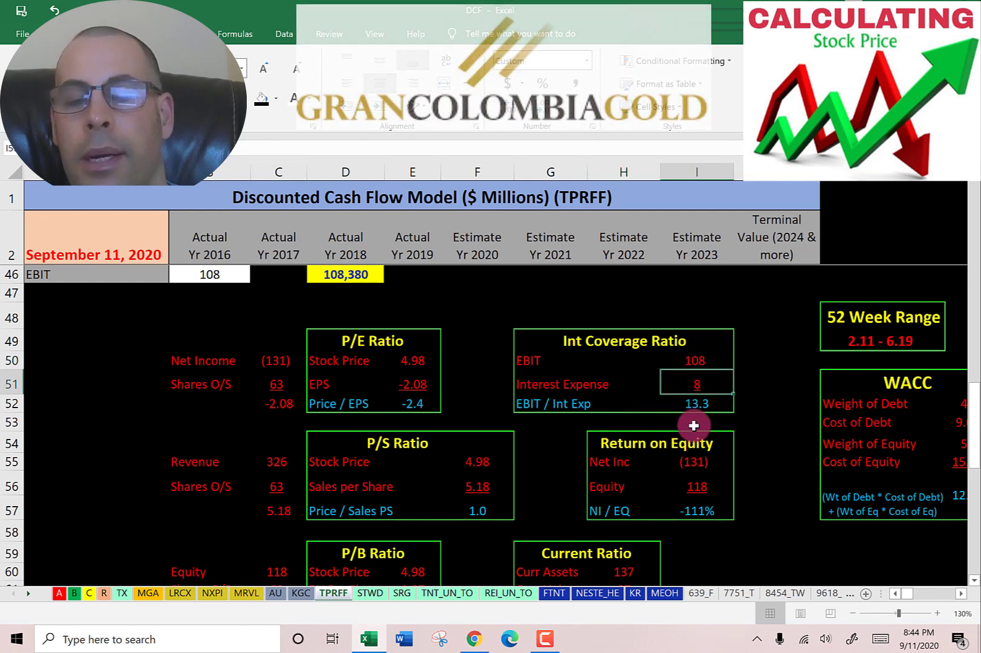
Bring the full peer comparison table into view and go through the AU, GOLD, KGC, KL and NEM tickers.
scroll(665, 472, "up", 8)
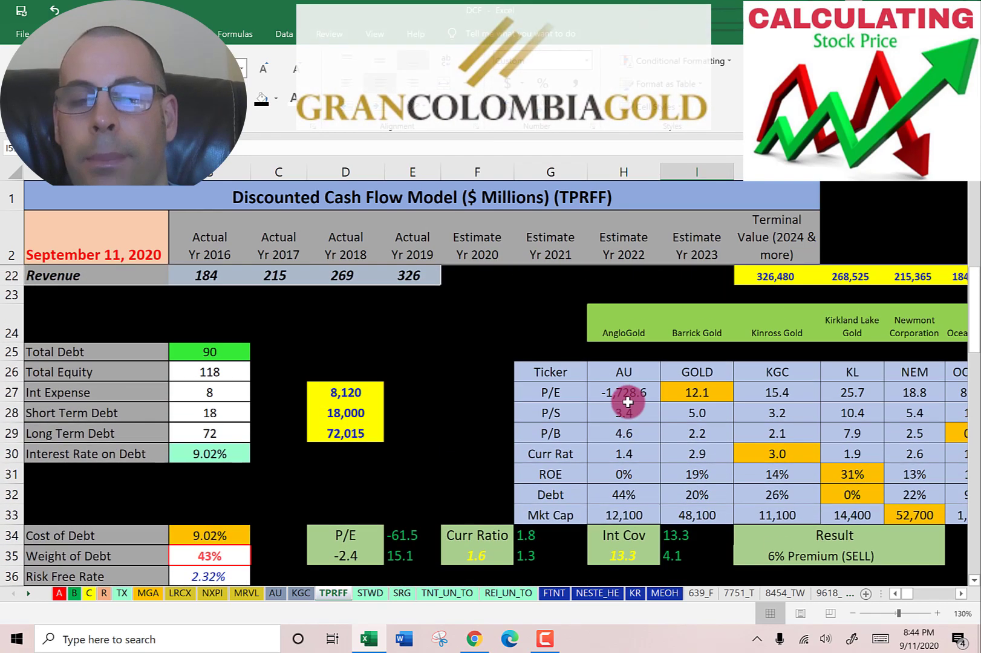
left_click(627, 374)
key("Right")
key("Right")
key("Right")
key("Right")
key("Right")
key("Right")
key("Right")
key("Right")
key("Right")
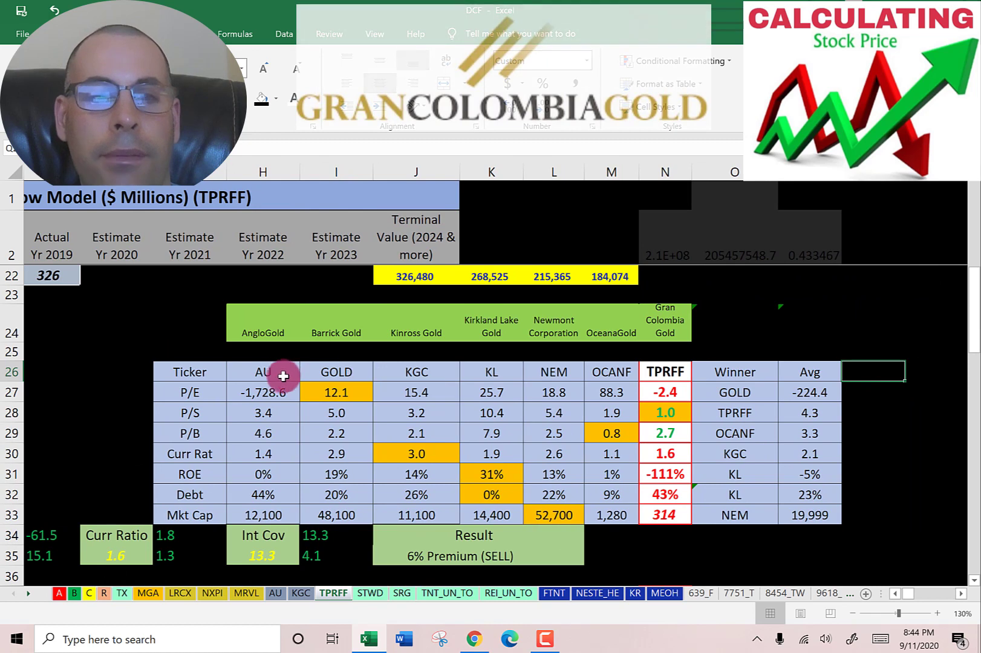
left_click(269, 371)
left_click(332, 368)
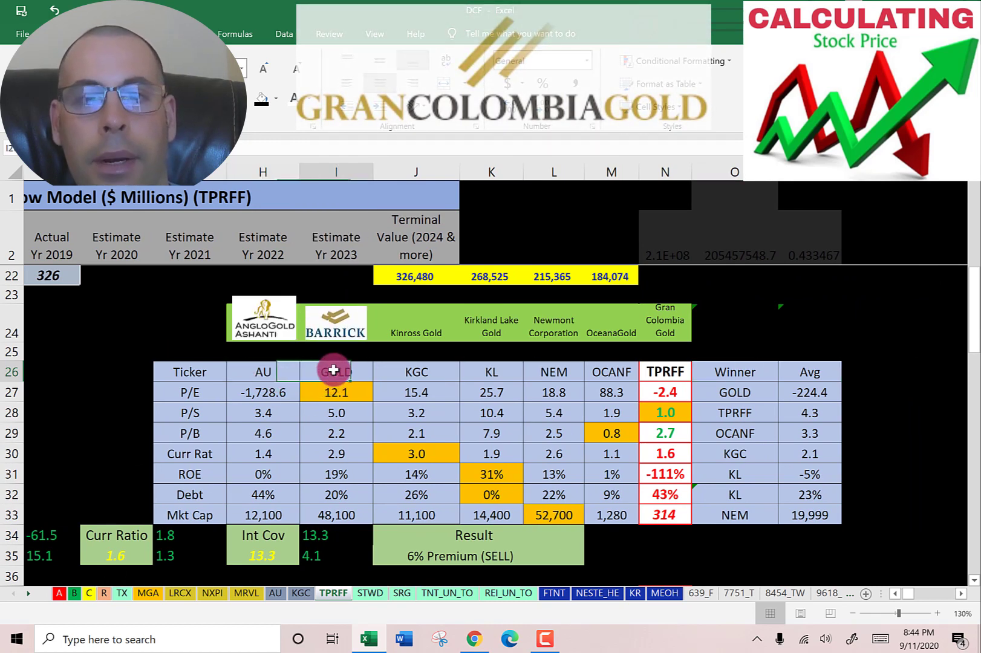
left_click(406, 369)
left_click(492, 371)
left_click(547, 371)
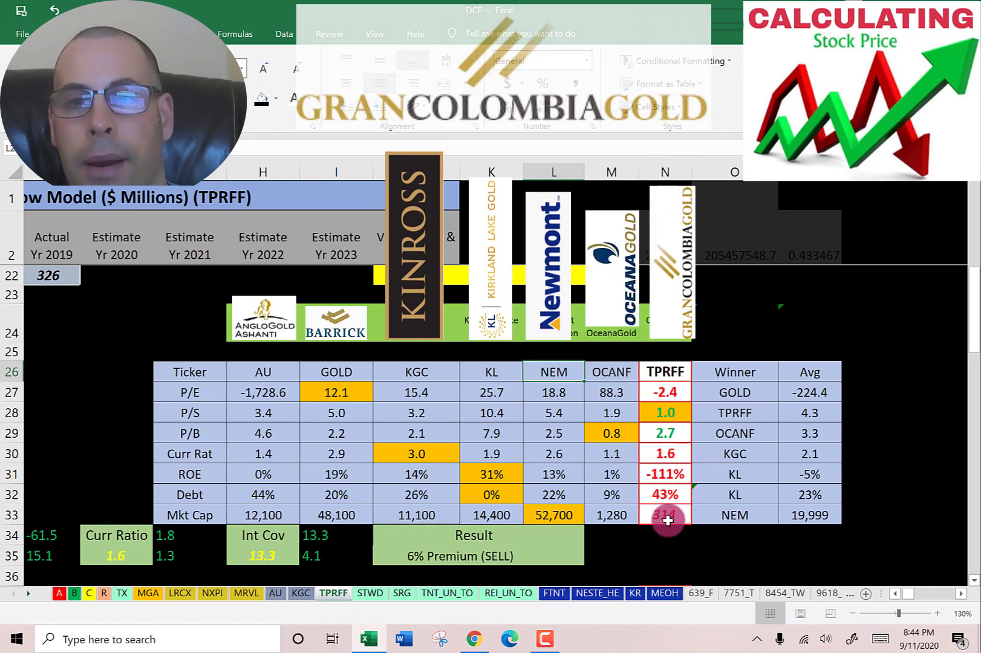
Check Gran Colombia Gold's P/E and debt cells in the peer comparison table, plus its dividend yield in the separate yield comparison.
left_click(653, 389)
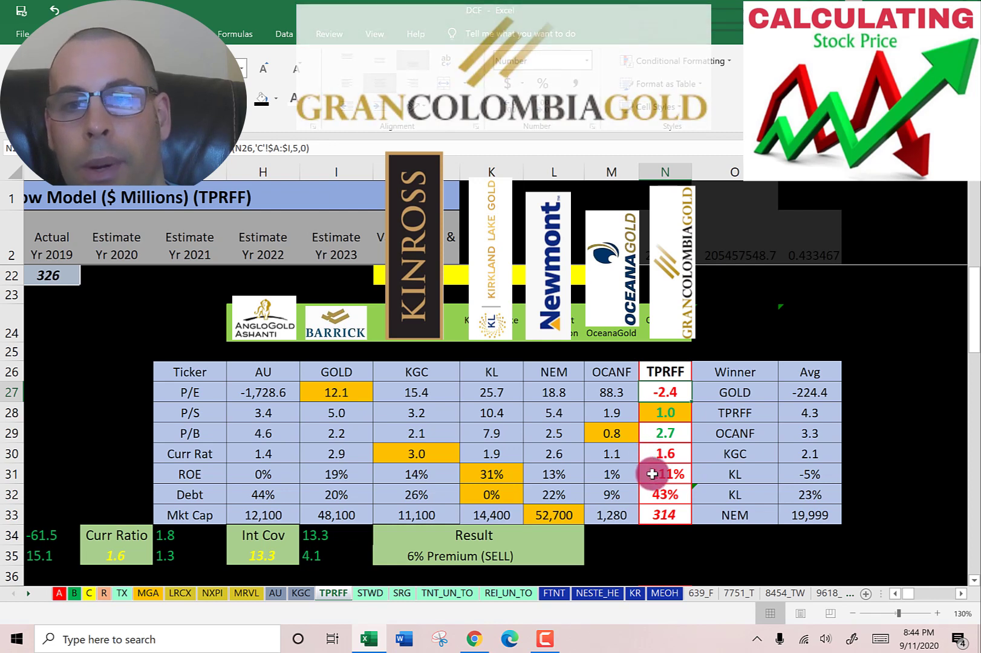
left_click(650, 494)
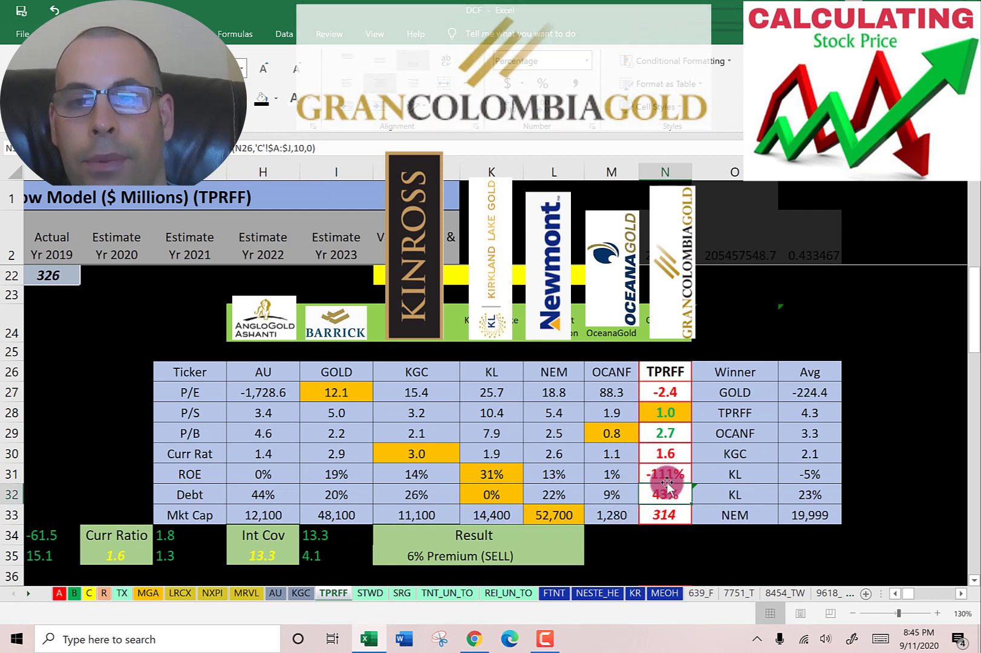
scroll(656, 460, "down", 3)
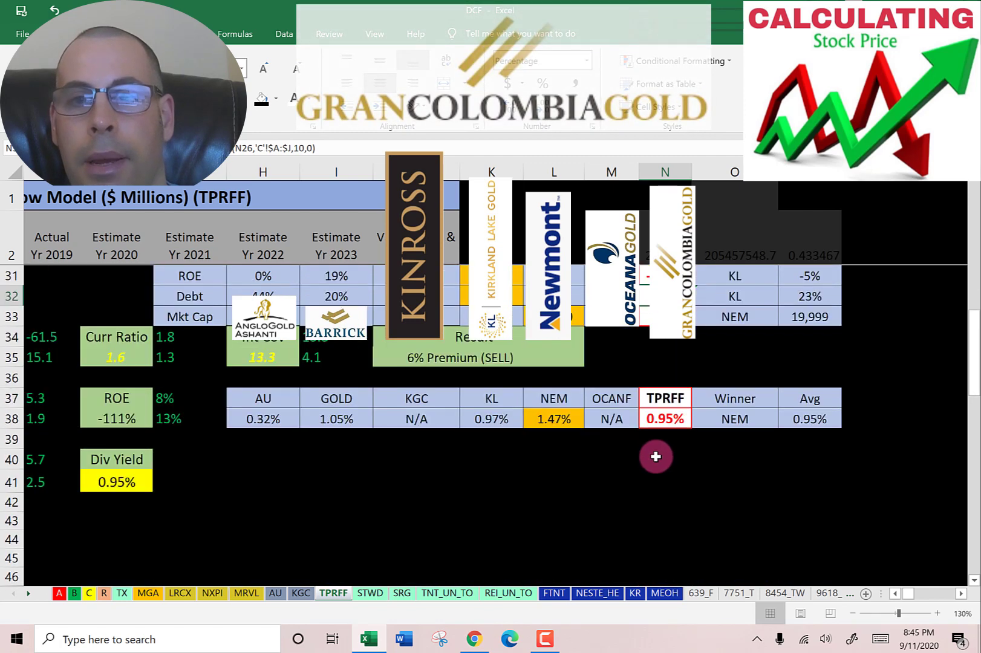
left_click(683, 423)
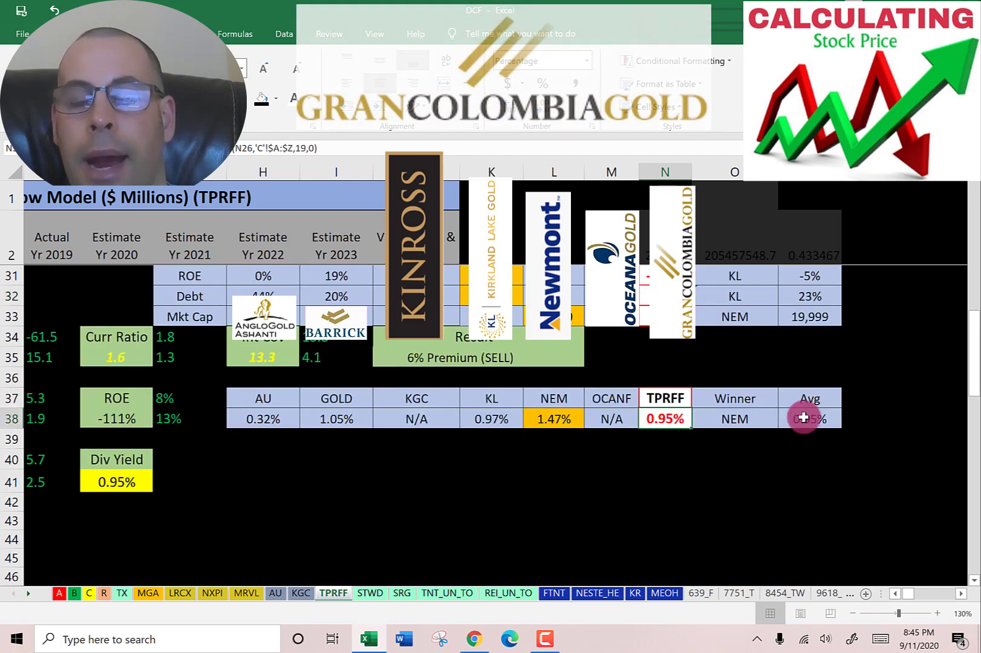
Return to the peer ratio table and review the TPRFF column's current ratio and P/B cells.
scroll(538, 490, "up", 2)
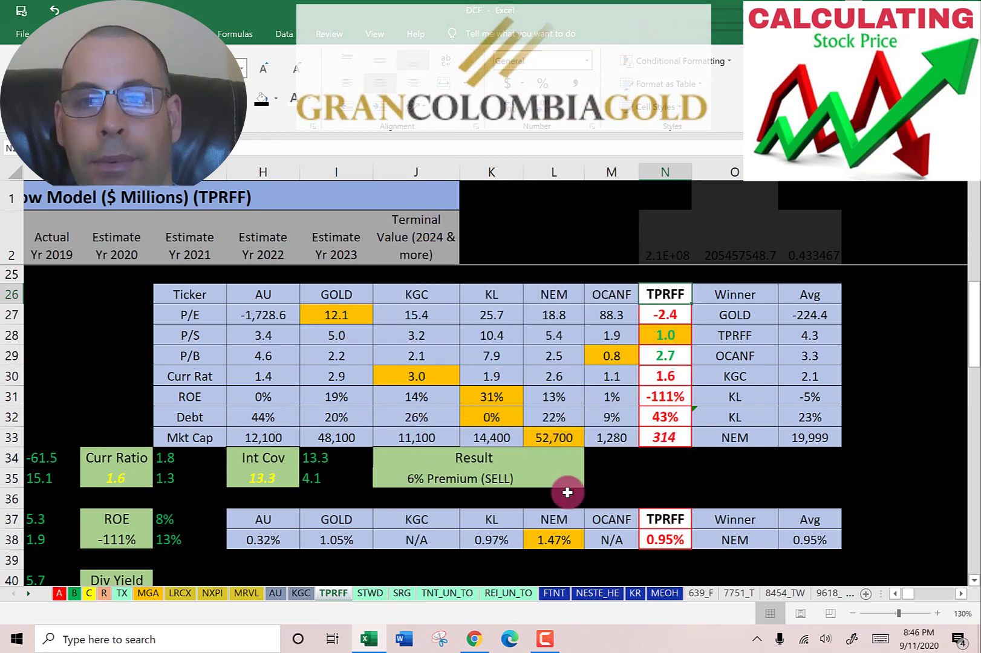
left_click(669, 378)
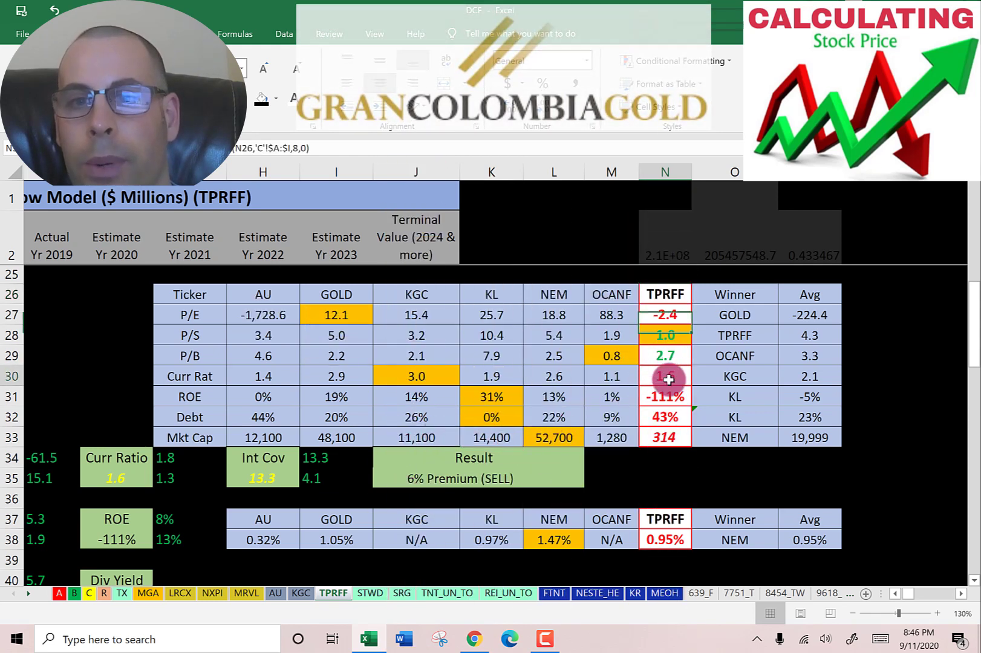
left_click(667, 357)
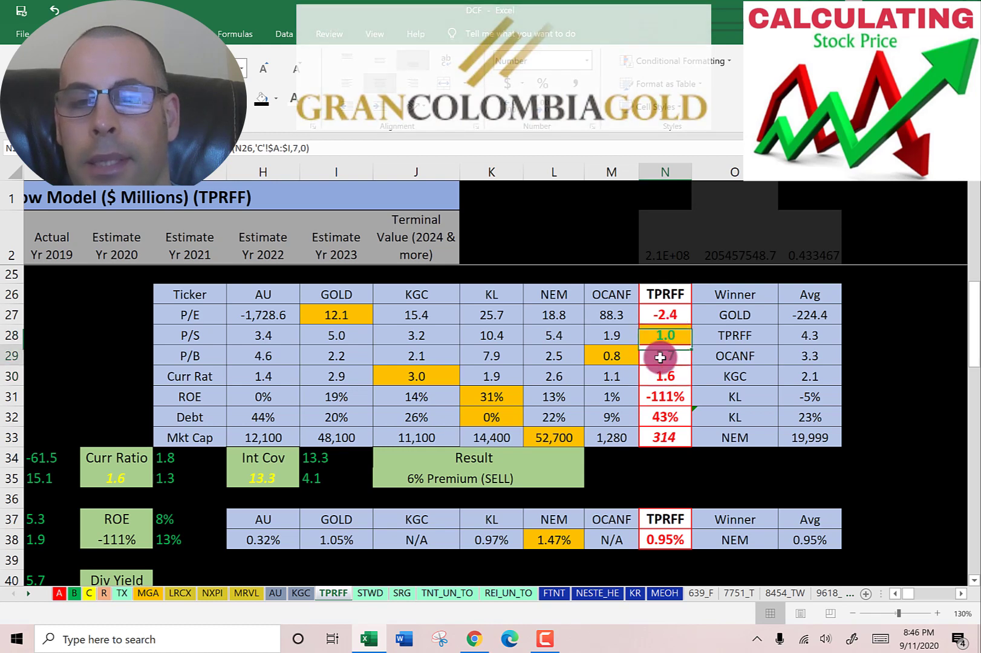